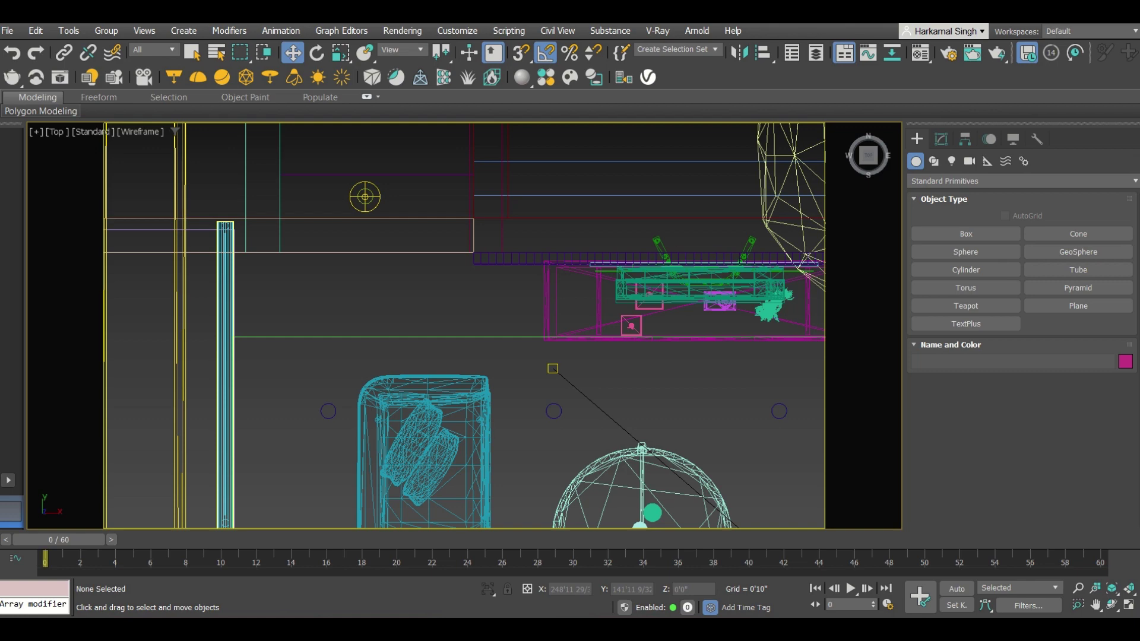
Zoom and pan the Top view to frame both sofas and the round coffee table.
{"action": "scroll", "coordinate": [491, 280], "scroll_direction": "down", "scroll_amount": 3}
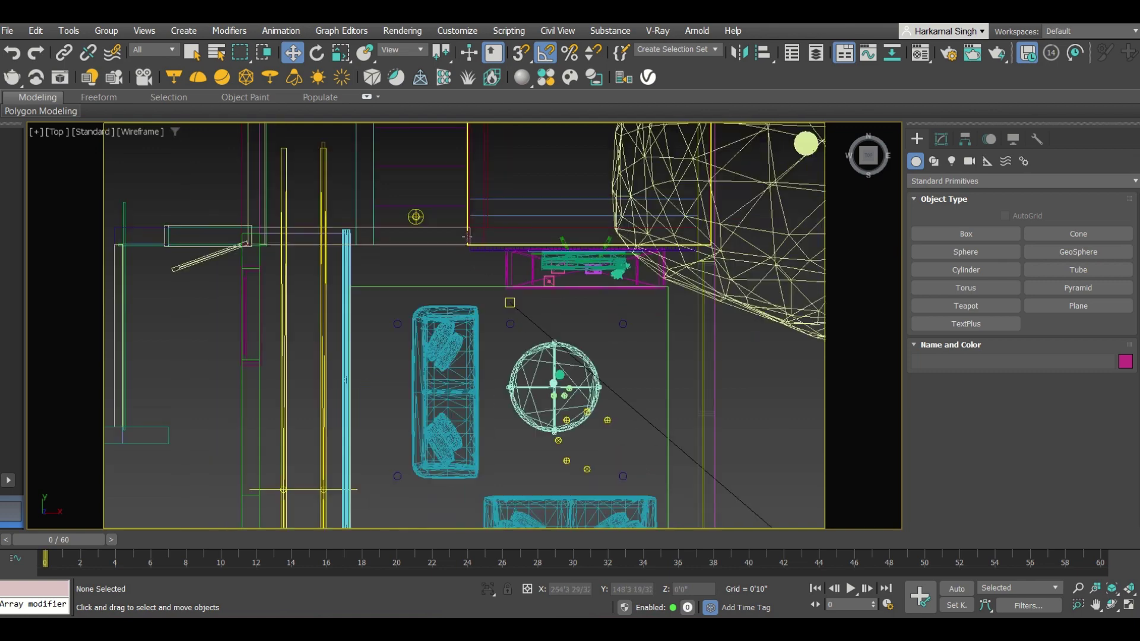
{"action": "scroll", "coordinate": [434, 286], "scroll_direction": "down", "scroll_amount": 5}
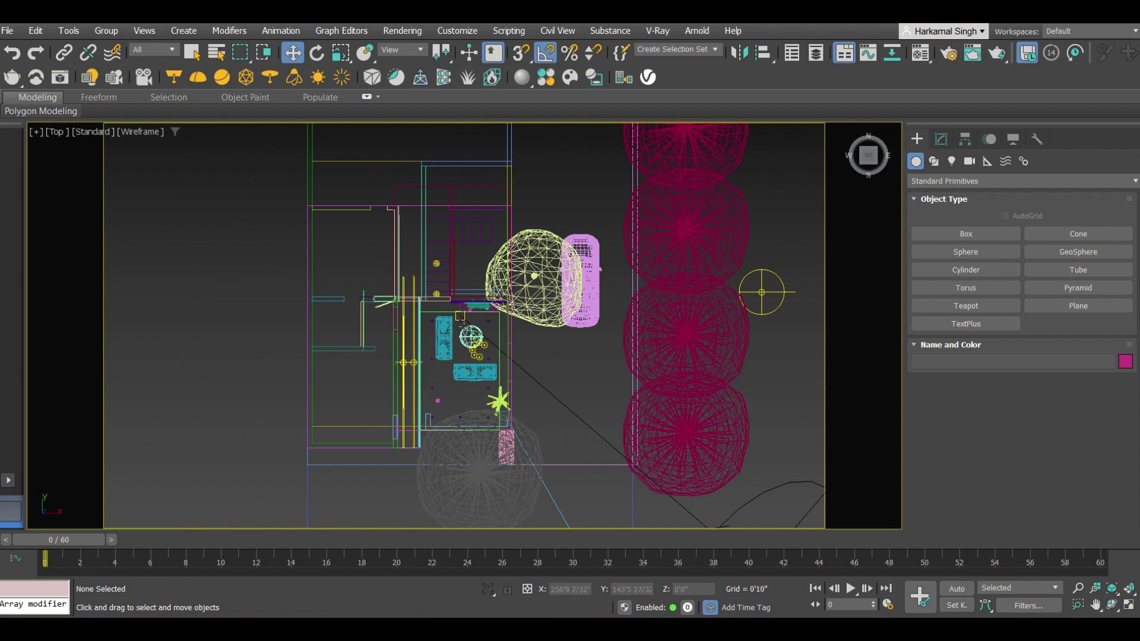
{"action": "scroll", "coordinate": [418, 229], "scroll_direction": "down", "scroll_amount": 2}
{"action": "scroll", "coordinate": [410, 284], "scroll_direction": "up", "scroll_amount": 2}
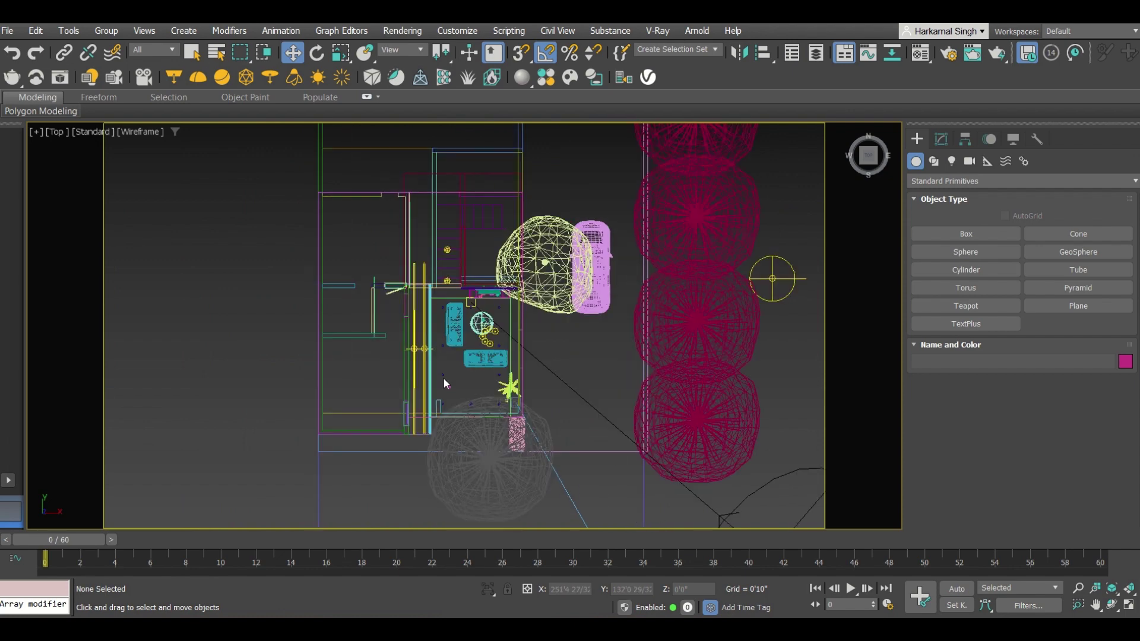
{"action": "scroll", "coordinate": [487, 342], "scroll_direction": "up", "scroll_amount": 6}
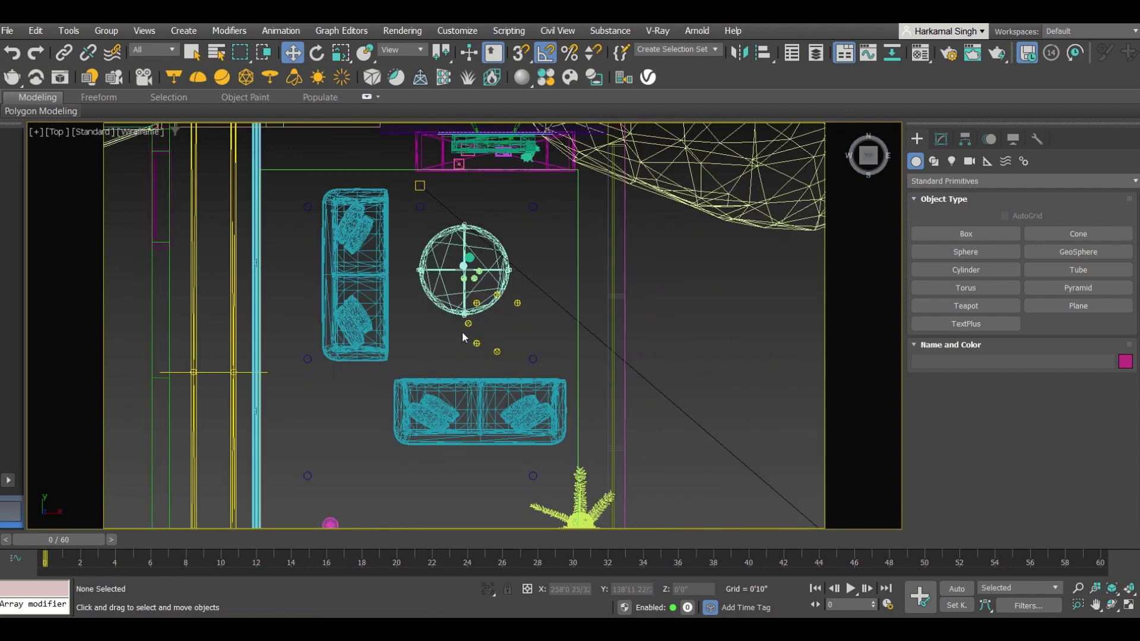
{"action": "scroll", "coordinate": [449, 312], "scroll_direction": "up", "scroll_amount": 4}
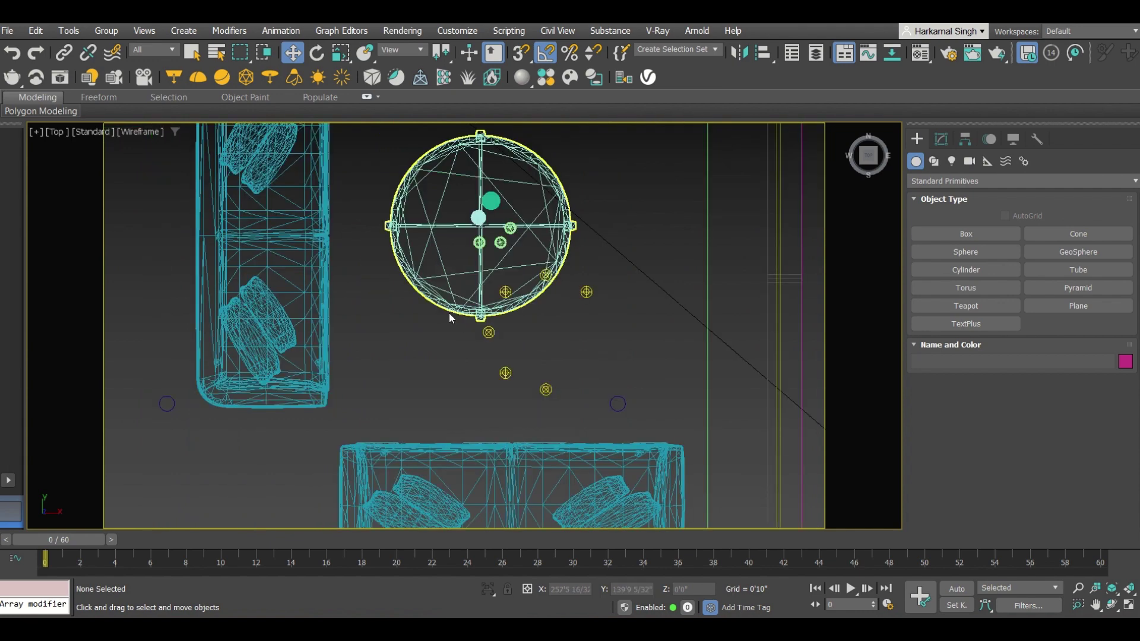
{"action": "scroll", "coordinate": [491, 299], "scroll_direction": "down", "scroll_amount": 4}
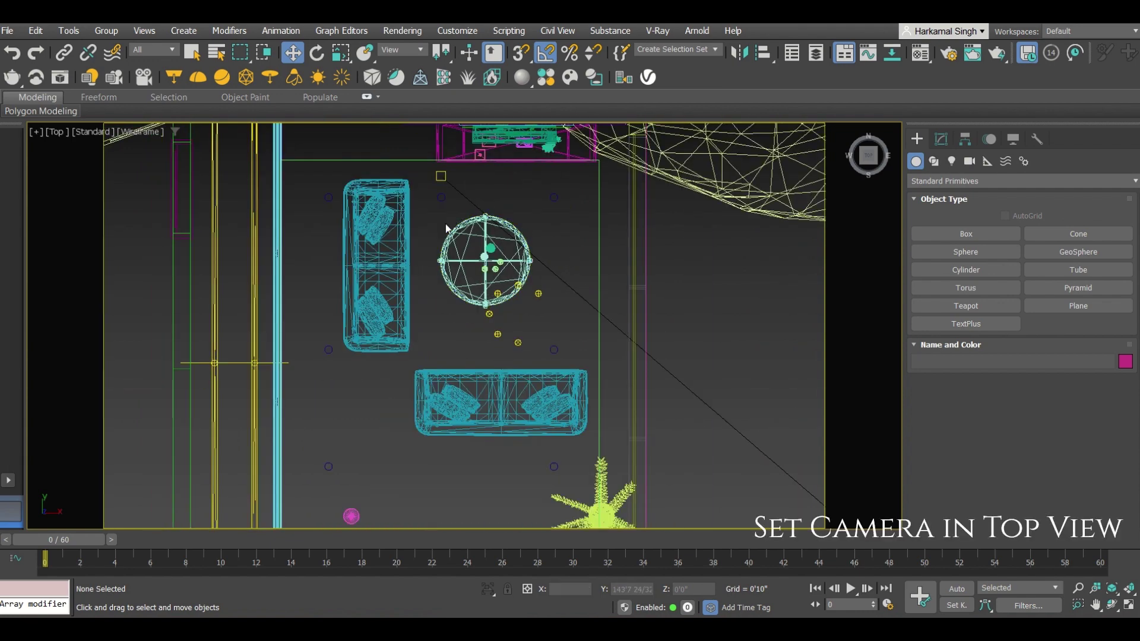
{"action": "scroll", "coordinate": [471, 191], "scroll_direction": "up", "scroll_amount": 2}
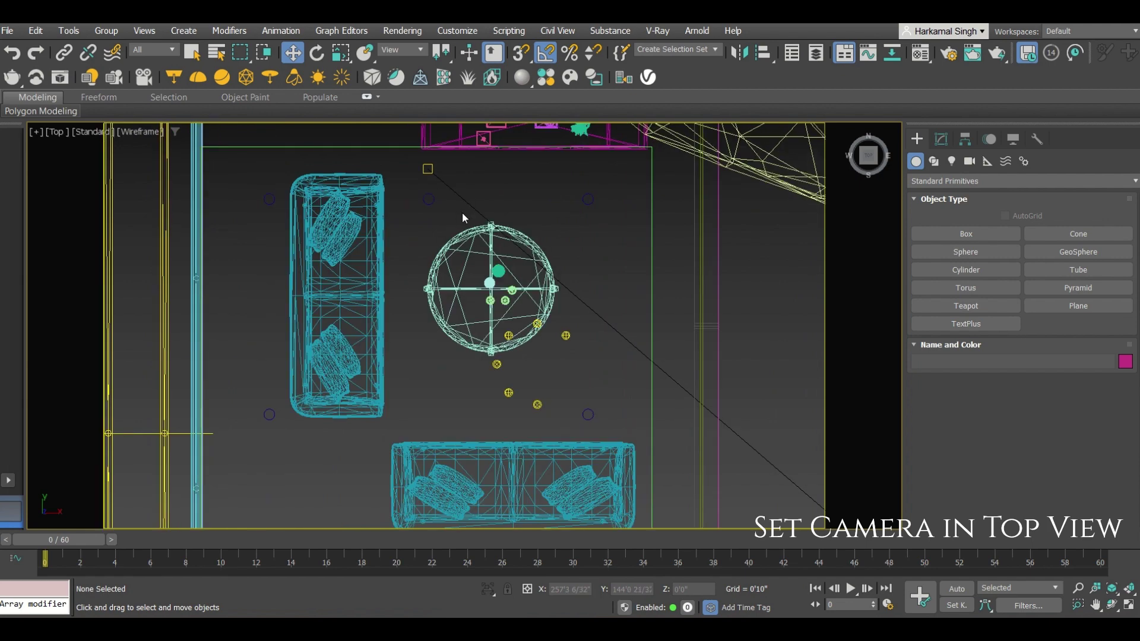
{"action": "scroll", "coordinate": [462, 211], "scroll_direction": "down", "scroll_amount": 2}
{"action": "middle_click_drag", "start_coordinate": [489, 341], "coordinate": [483, 290]}
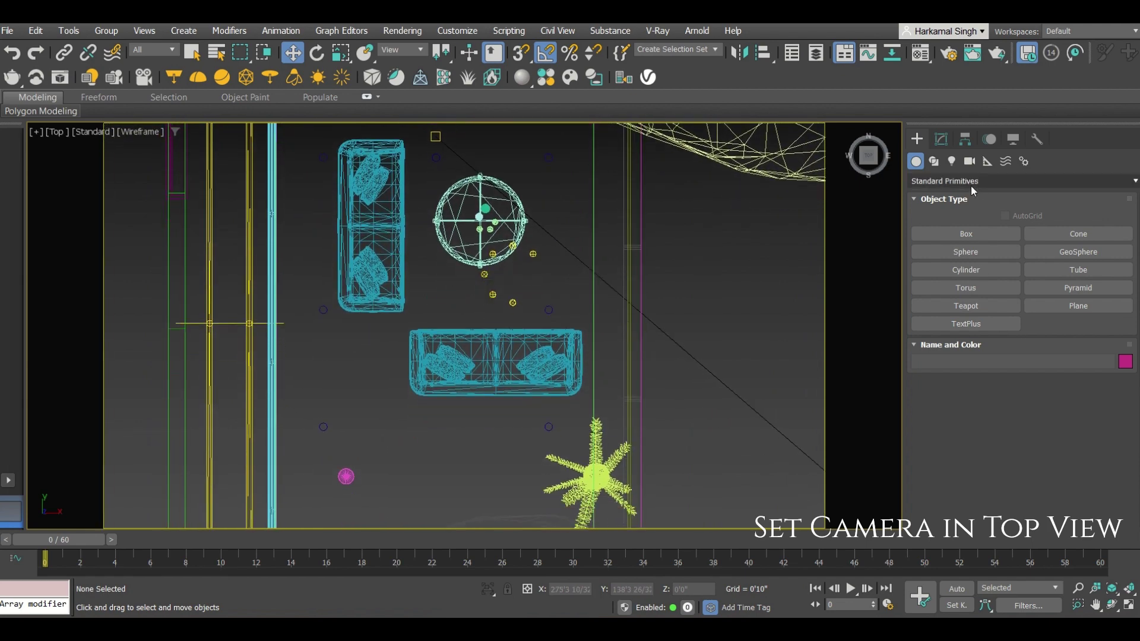
Create V-Ray physical camera VRayCam003 beside the sofa, aimed at the round coffee table.
{"action": "left_click", "coordinate": [968, 165]}
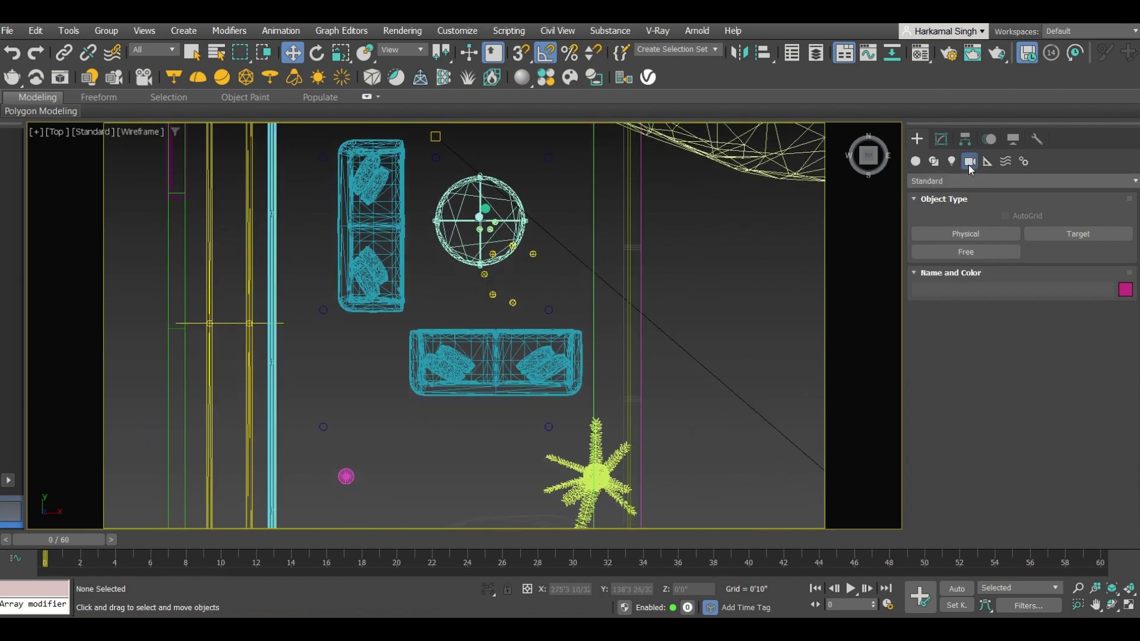
{"action": "left_click", "coordinate": [967, 180]}
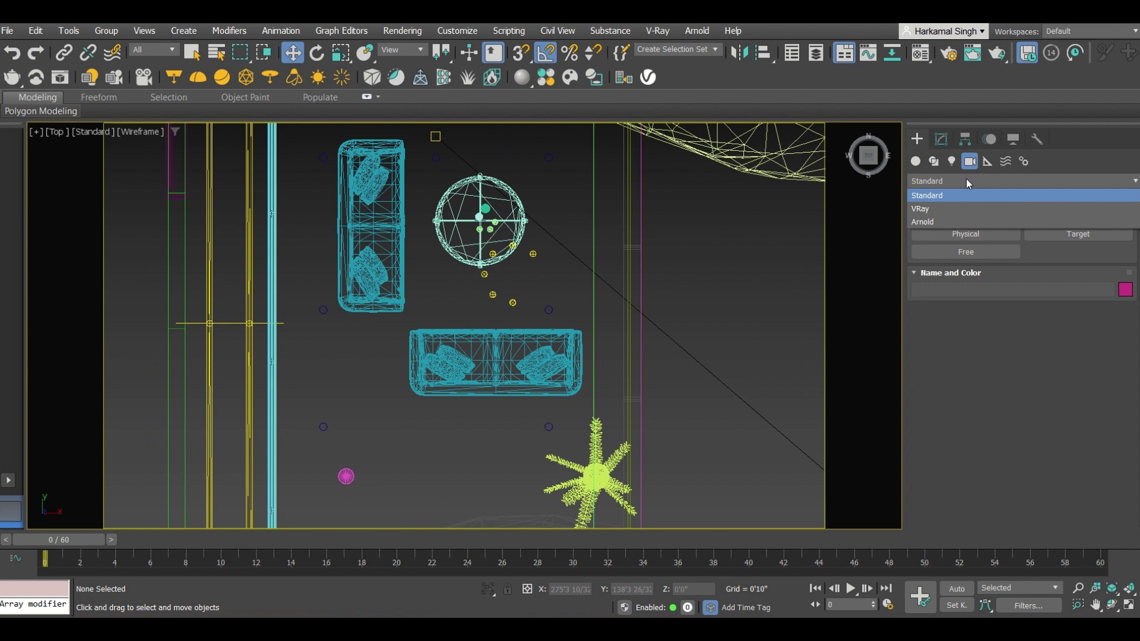
{"action": "left_click", "coordinate": [949, 209]}
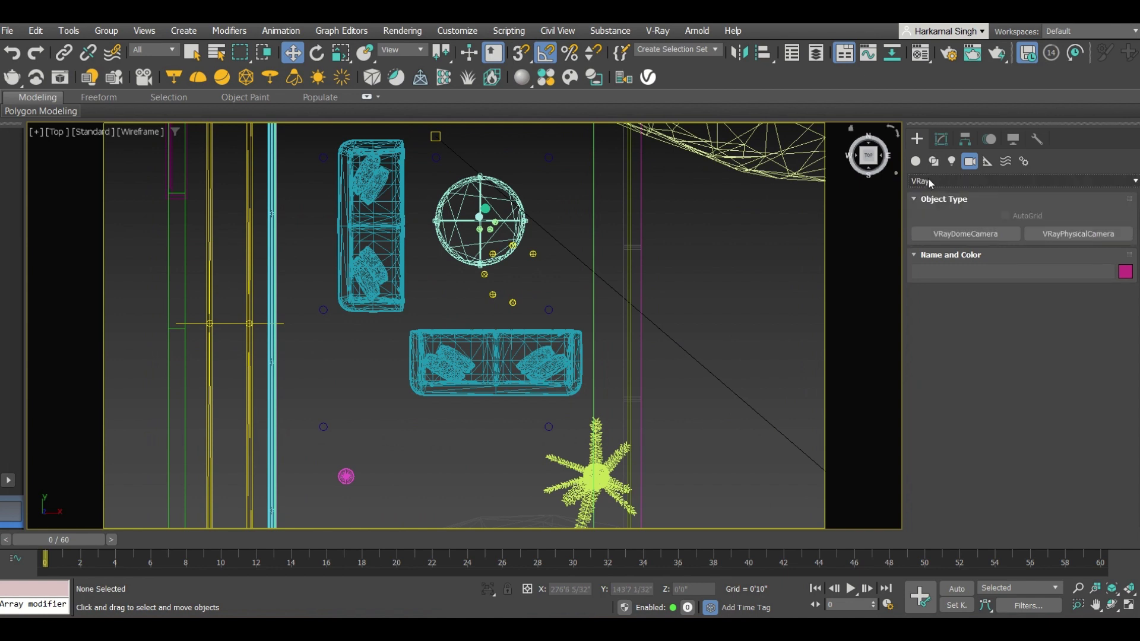
{"action": "left_click", "coordinate": [1061, 236]}
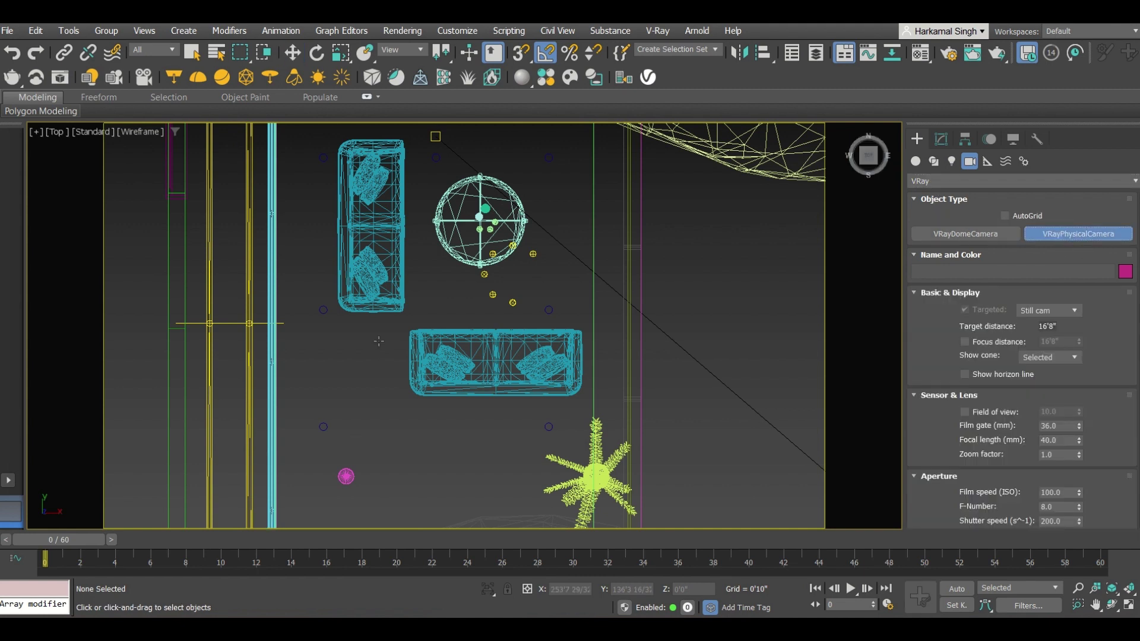
{"action": "left_click_drag", "start_coordinate": [394, 327], "coordinate": [480, 217]}
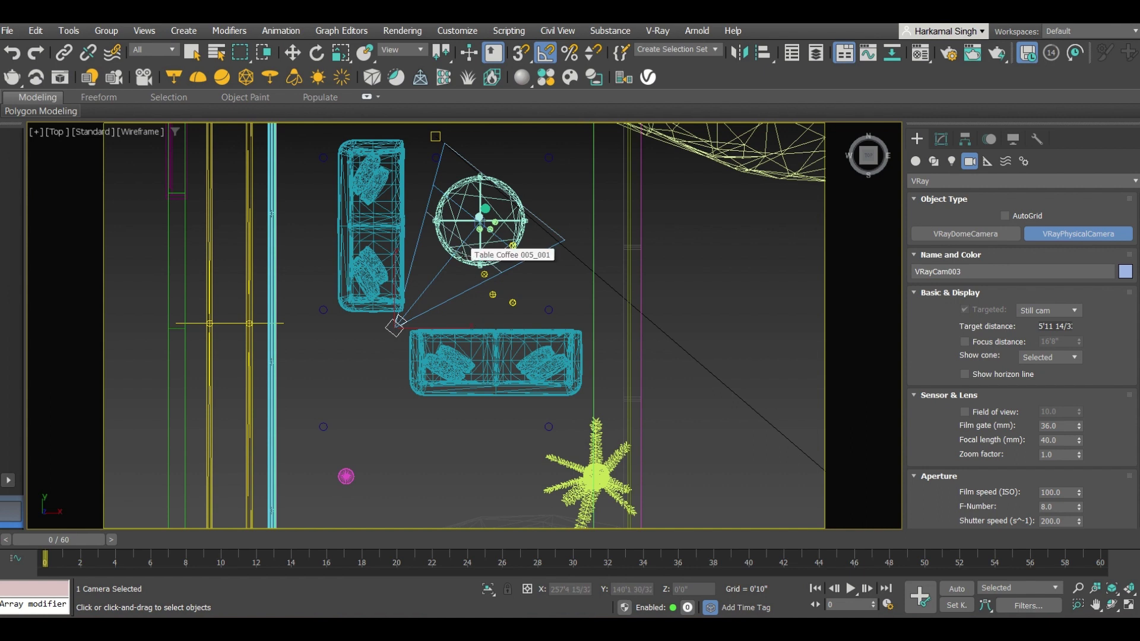
{"action": "key", "text": "w"}
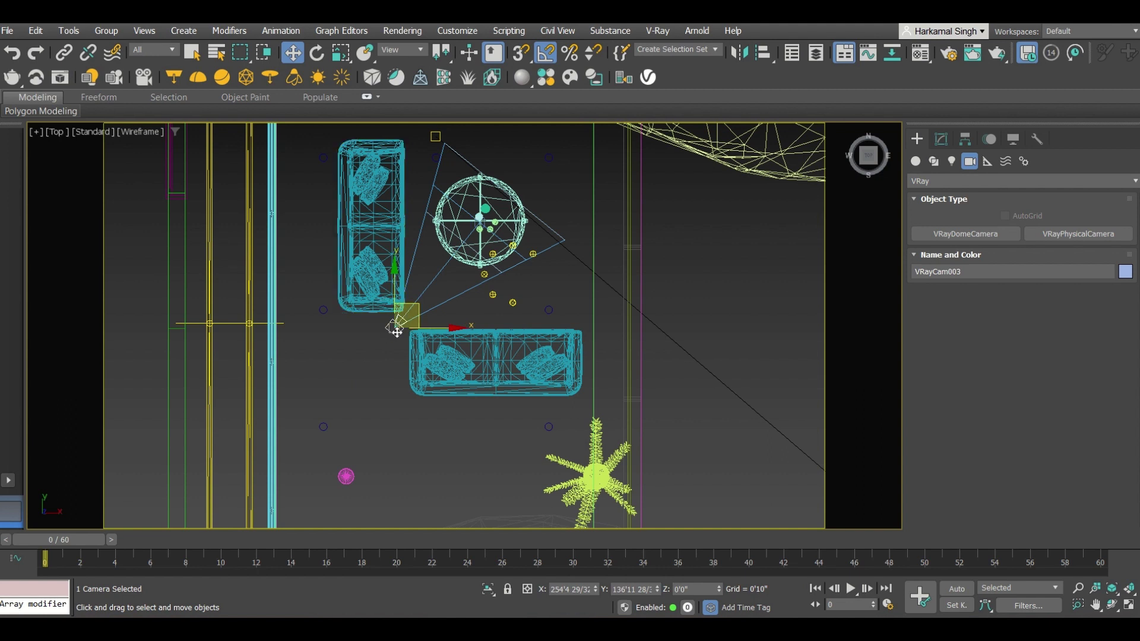
Set VRayCam003's Z coordinate to 4'0".
{"action": "left_click", "coordinate": [693, 589]}
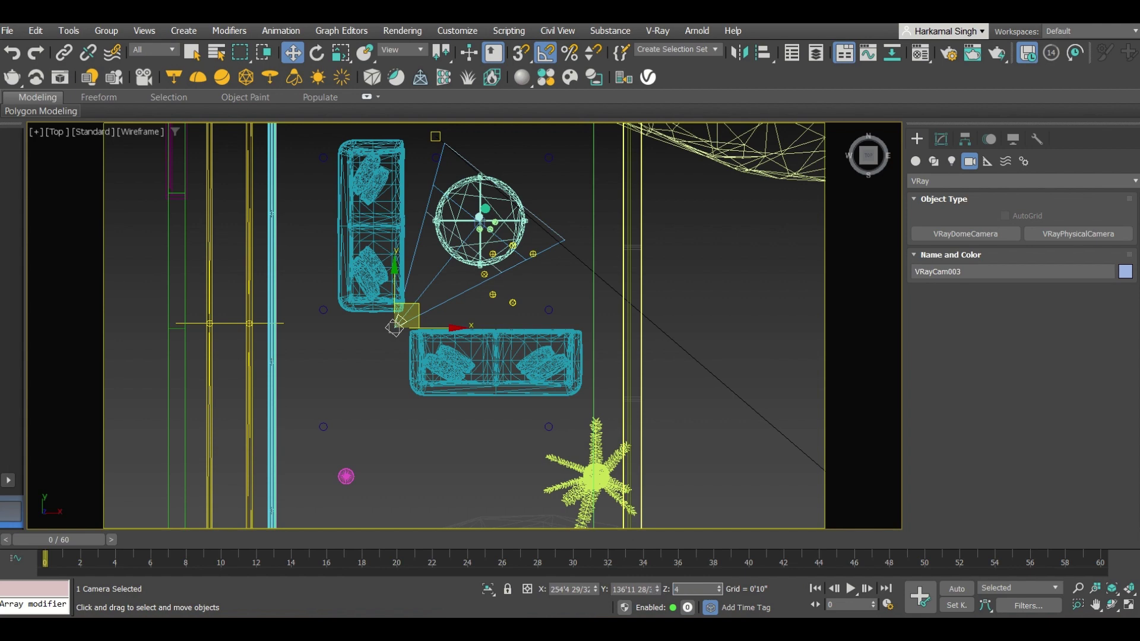
{"action": "key", "text": "Return"}
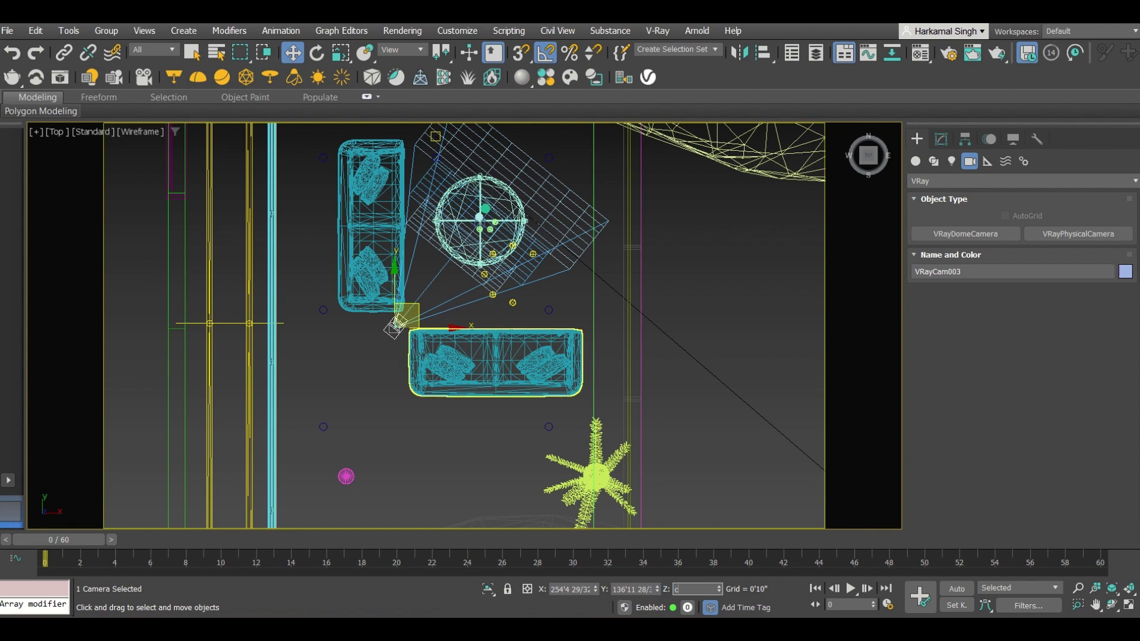
Switch the viewport to the VRayCam003 camera view with safe frame and shaded display.
{"action": "key", "text": "c"}
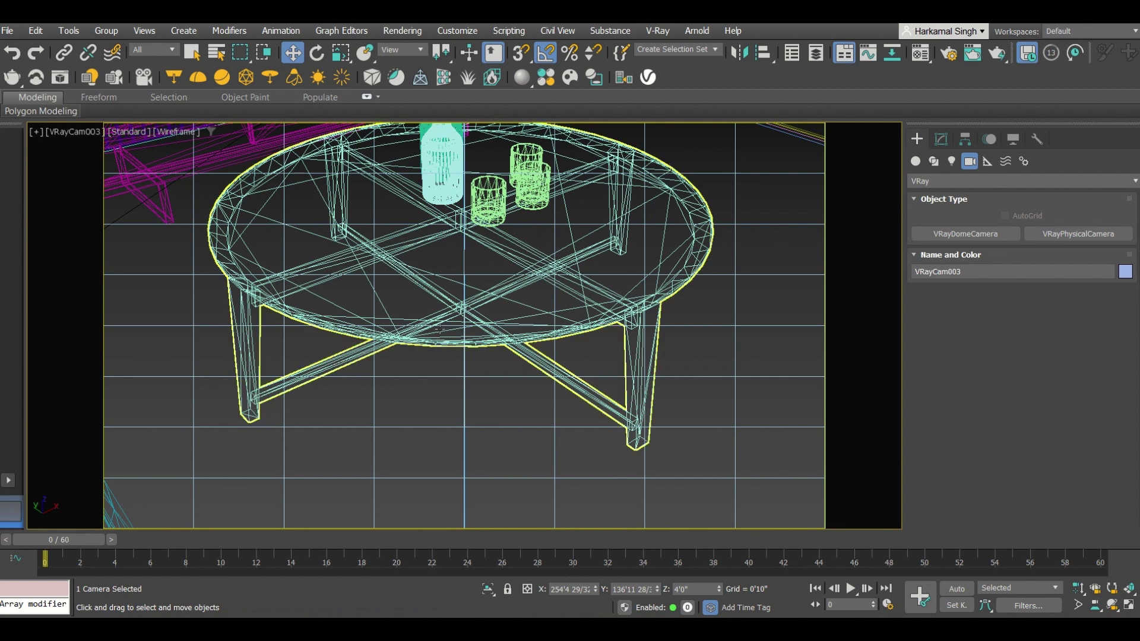
{"action": "key", "text": "shift+f"}
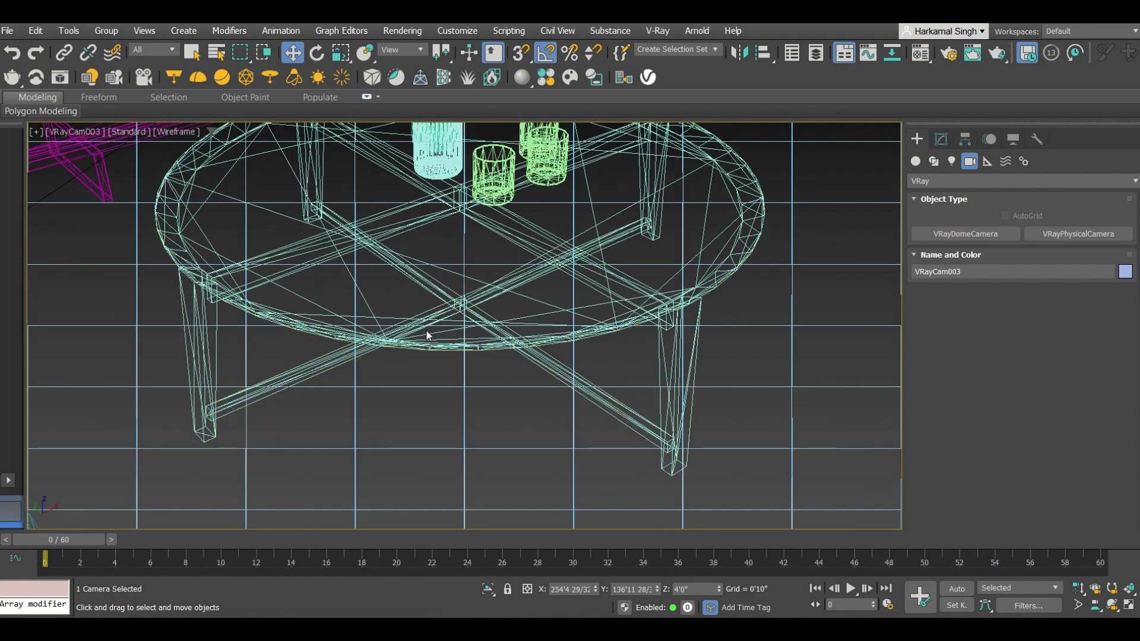
{"action": "key", "text": "shift+f"}
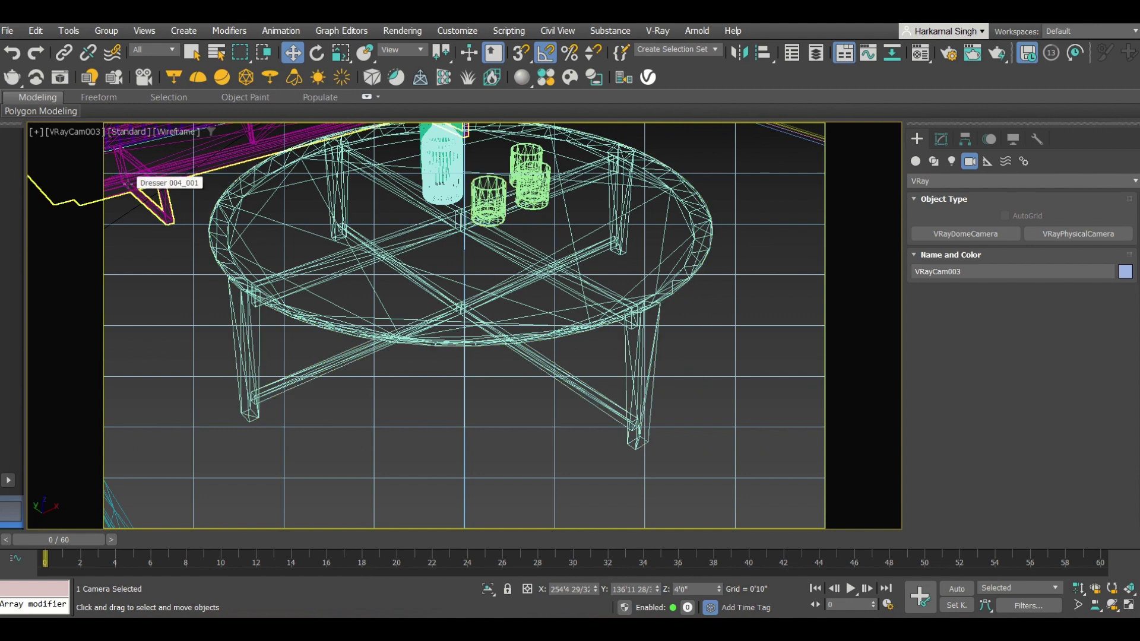
{"action": "key", "text": "F3"}
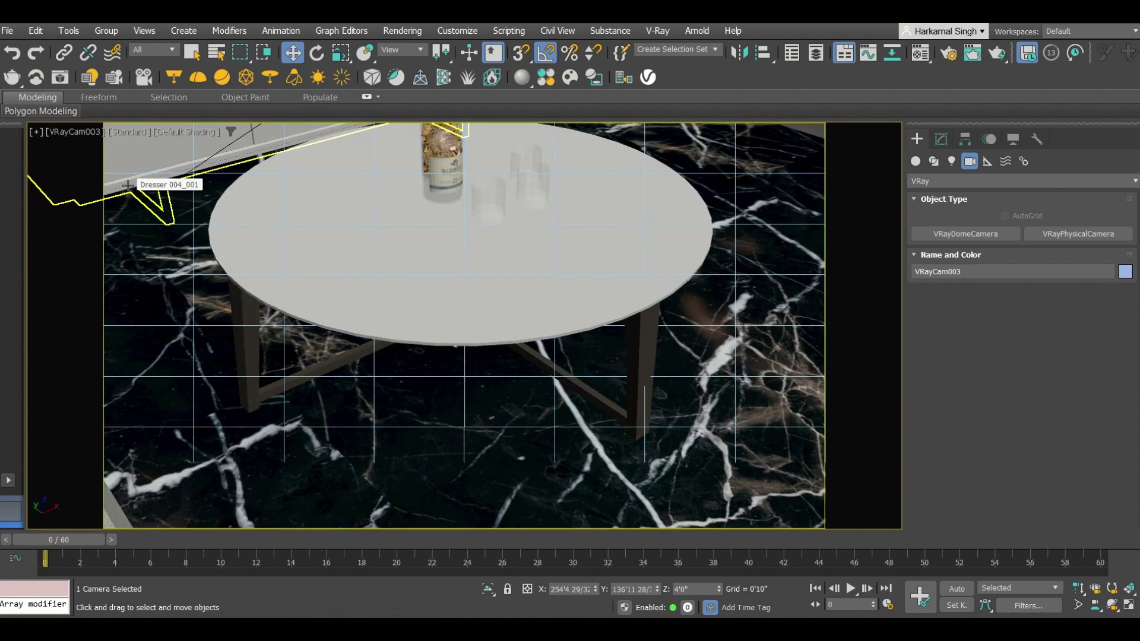
{"action": "key", "text": "F3"}
{"action": "key", "text": "F3"}
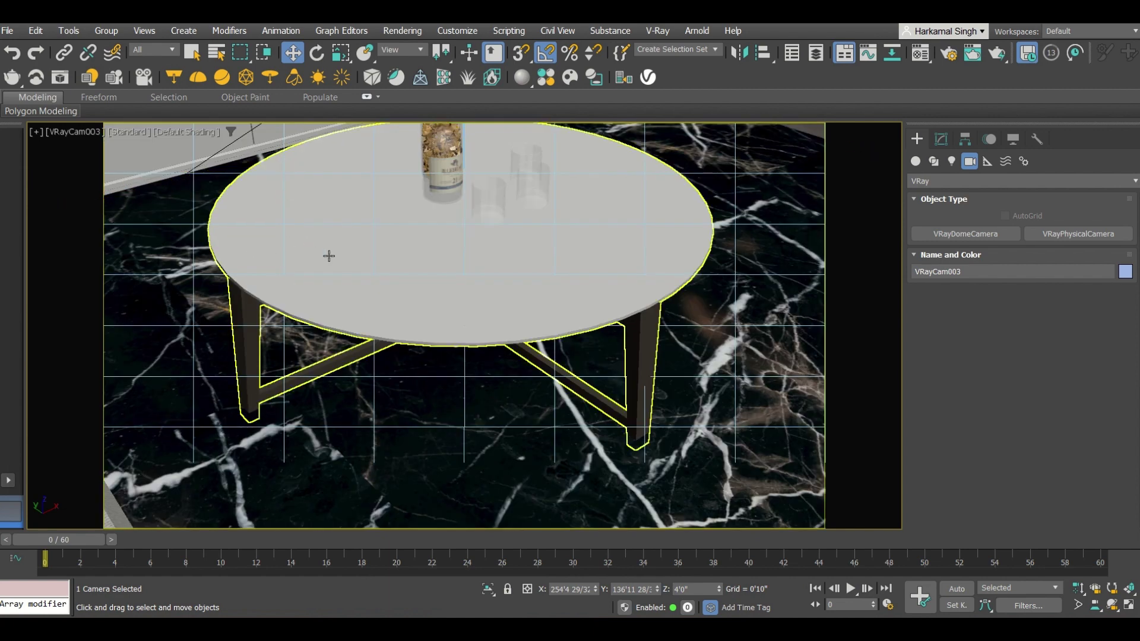
Select the camera target and raise it to Z 1'4 2/32", tilting the view up.
{"action": "left_click", "coordinate": [69, 133]}
{"action": "left_click", "coordinate": [93, 418]}
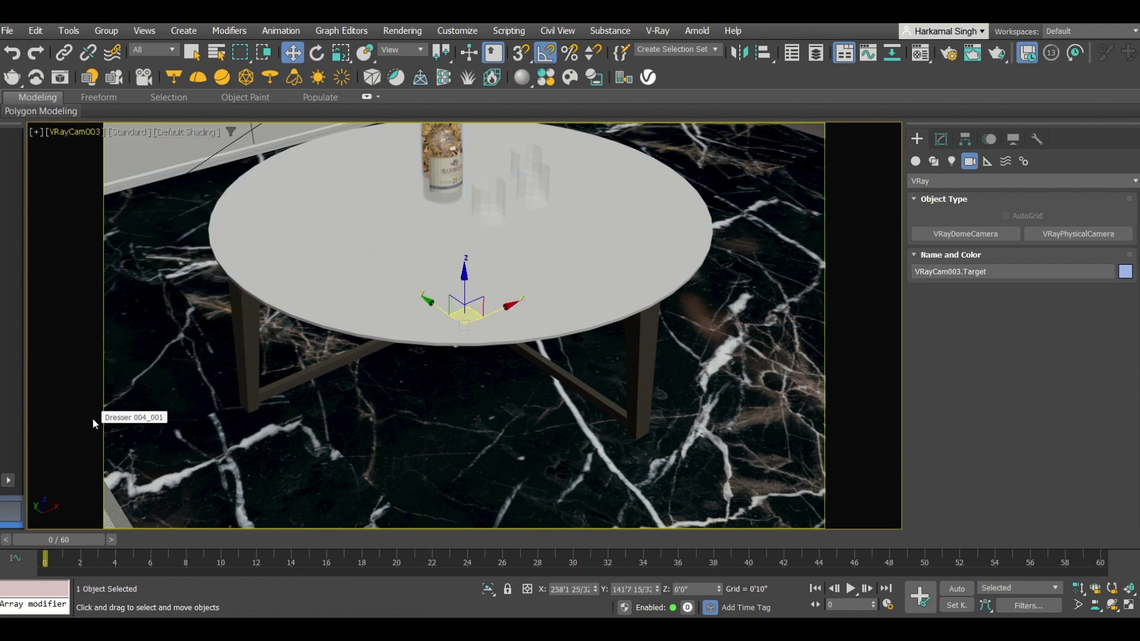
{"action": "left_click_drag", "start_coordinate": [463, 280], "coordinate": [440, 116]}
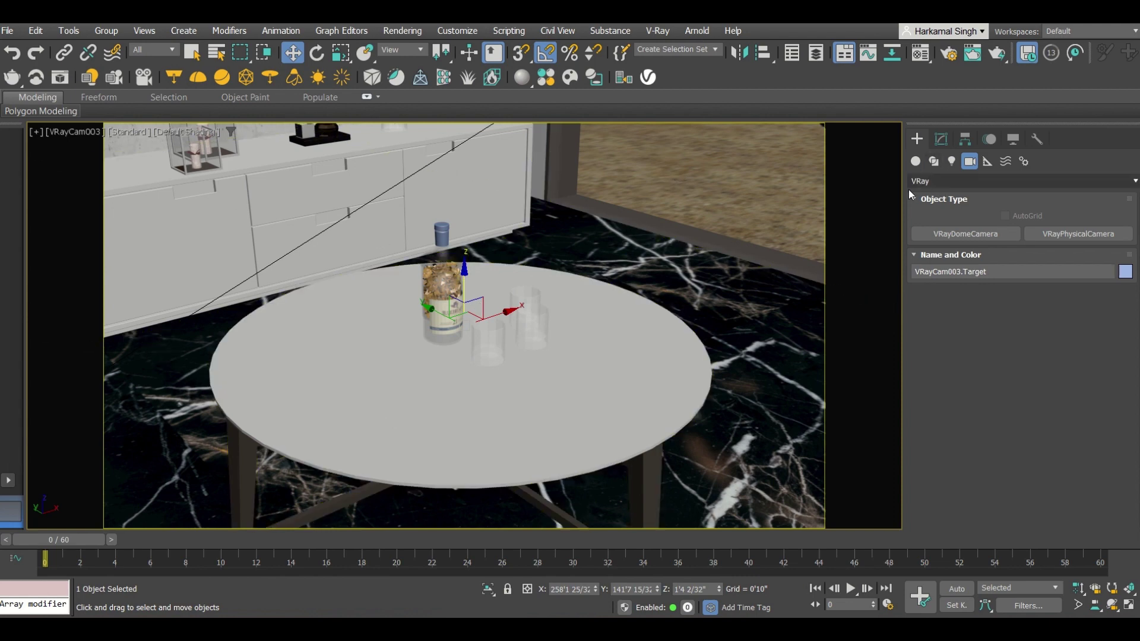
Select VRayCam003 and set its focal length to 30 mm after trying 50 mm.
{"action": "left_click", "coordinate": [74, 132]}
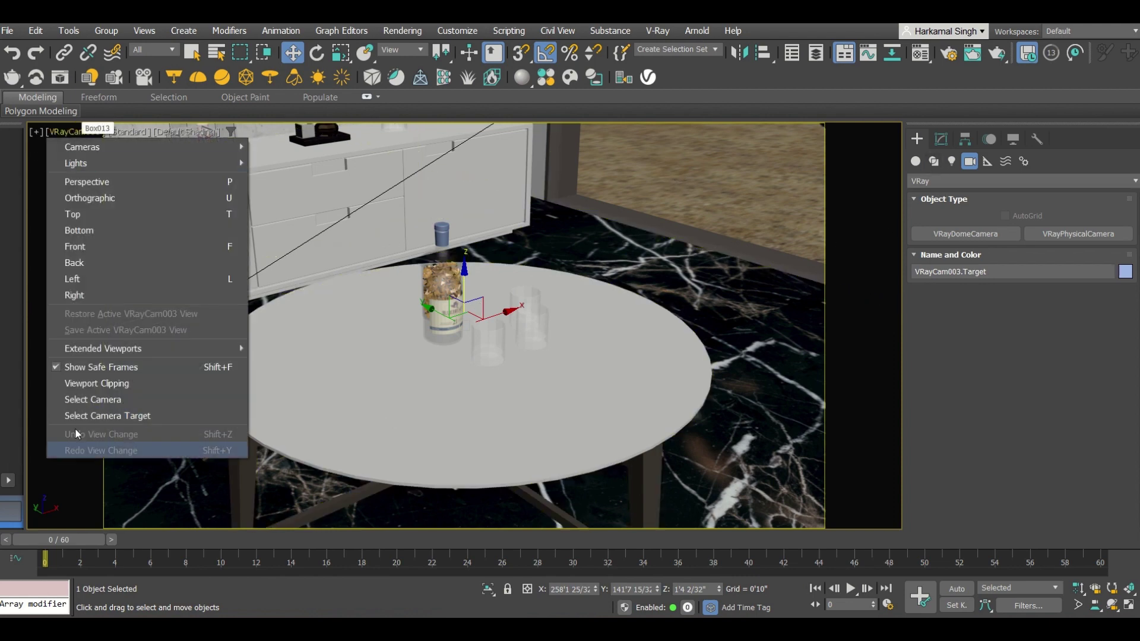
{"action": "left_click", "coordinate": [82, 400]}
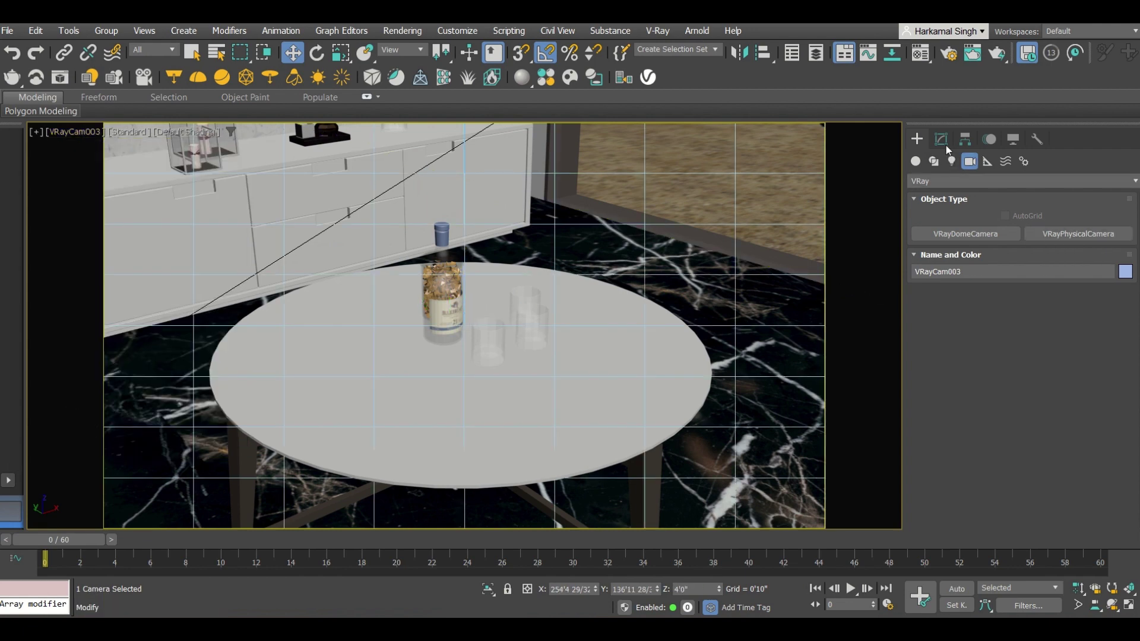
{"action": "left_click", "coordinate": [944, 140]}
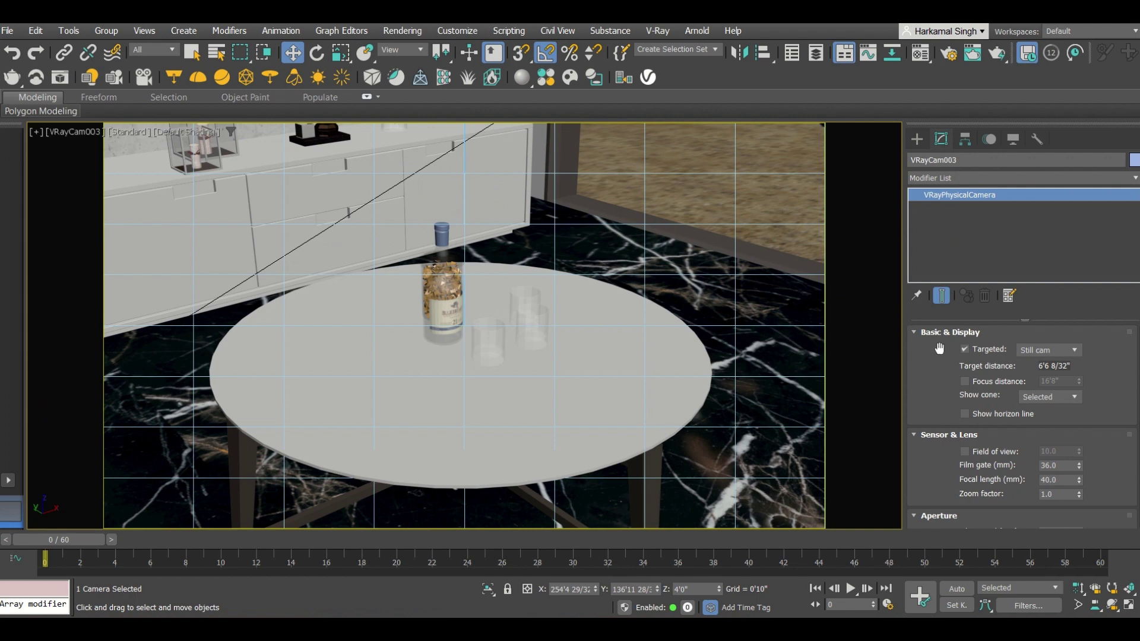
{"action": "scroll", "coordinate": [929, 374], "scroll_direction": "down", "scroll_amount": 3}
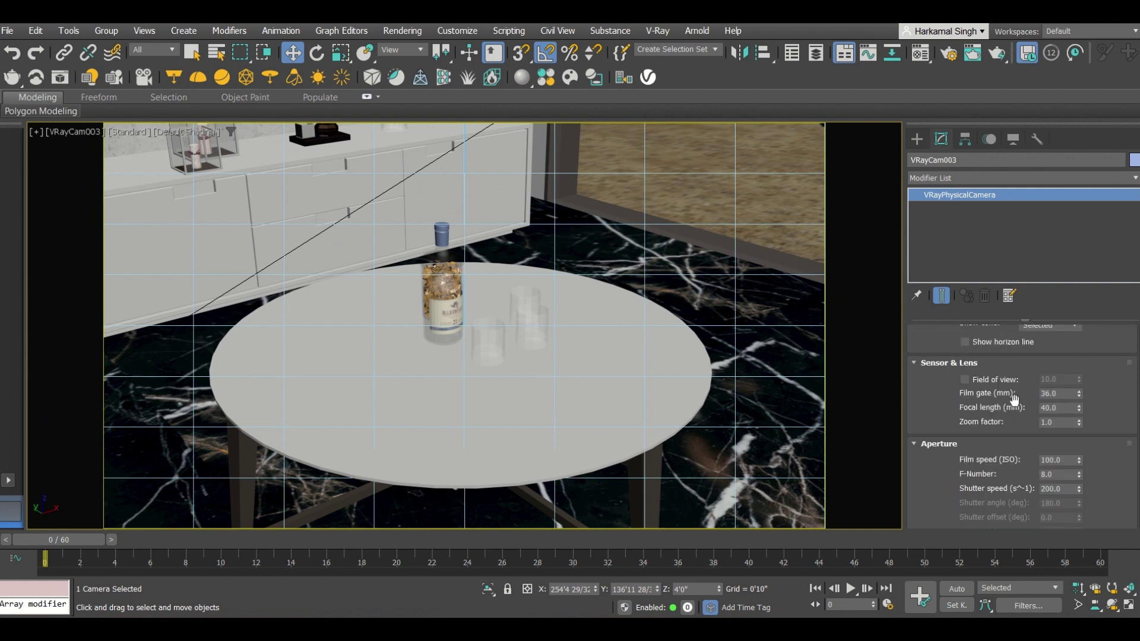
{"action": "double_click", "coordinate": [1063, 408]}
{"action": "type", "text": "50"}
{"action": "key", "text": "Return"}
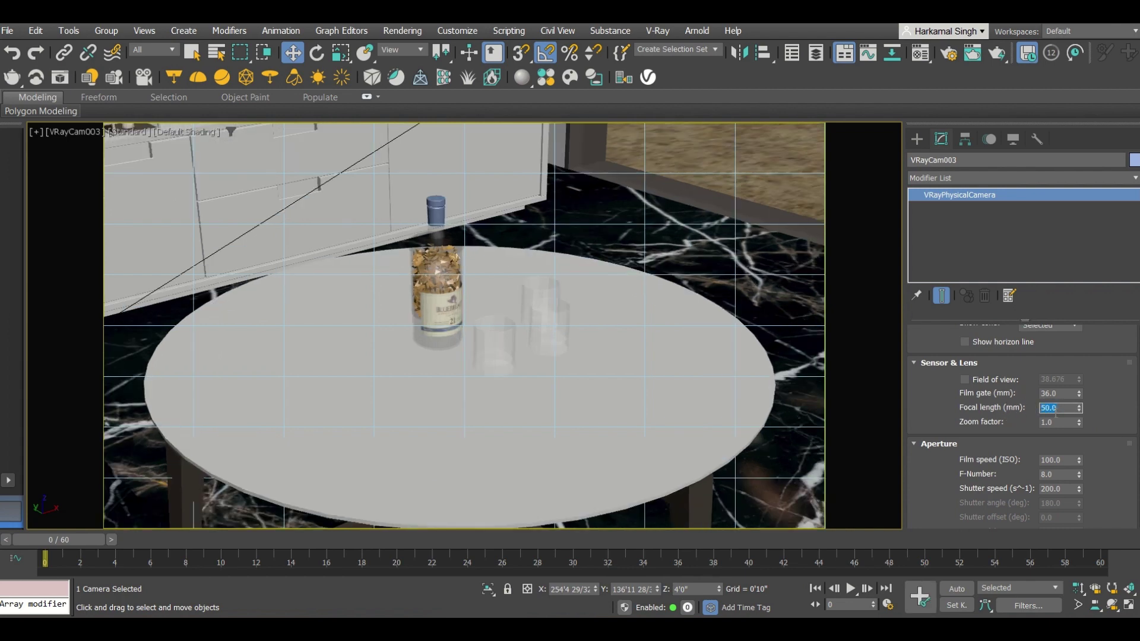
{"action": "type", "text": "30"}
{"action": "key", "text": "Return"}
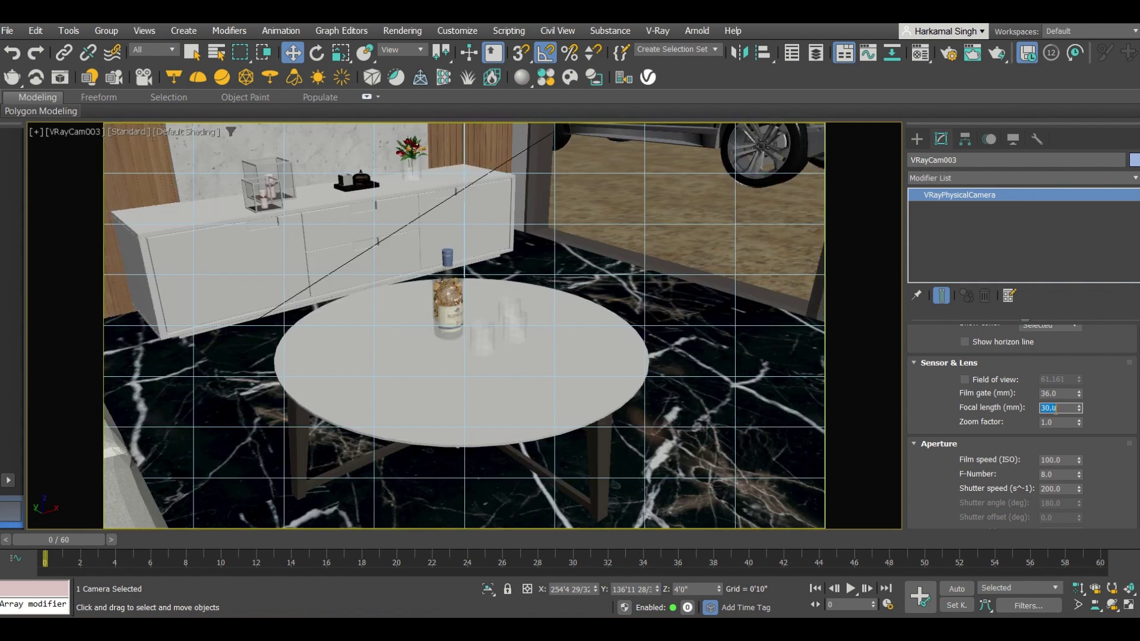
Try film gate values of 40 and 35, then settle on a 50 mm film gate.
{"action": "double_click", "coordinate": [1069, 394]}
{"action": "type", "text": "40"}
{"action": "key", "text": "Return"}
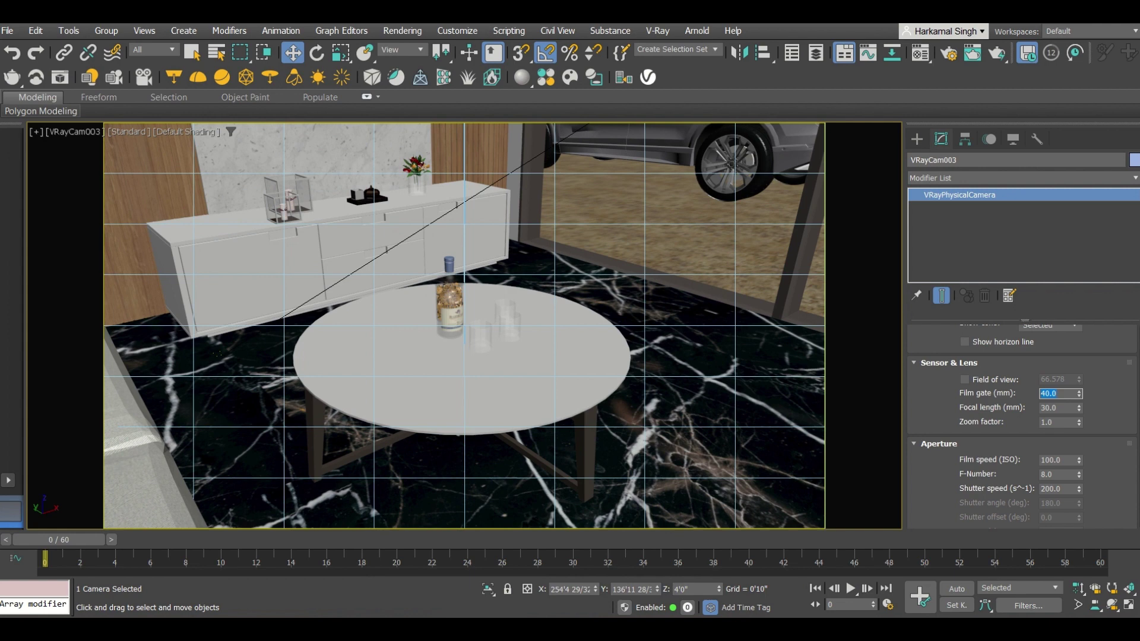
{"action": "type", "text": "35"}
{"action": "key", "text": "Return"}
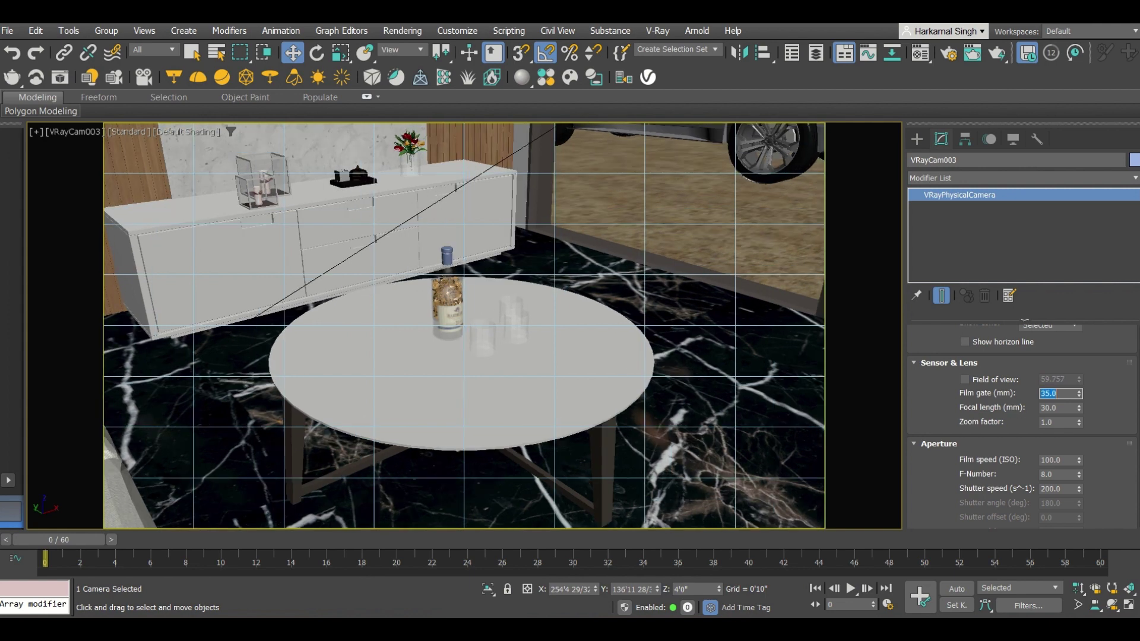
{"action": "type", "text": "50"}
{"action": "key", "text": "Return"}
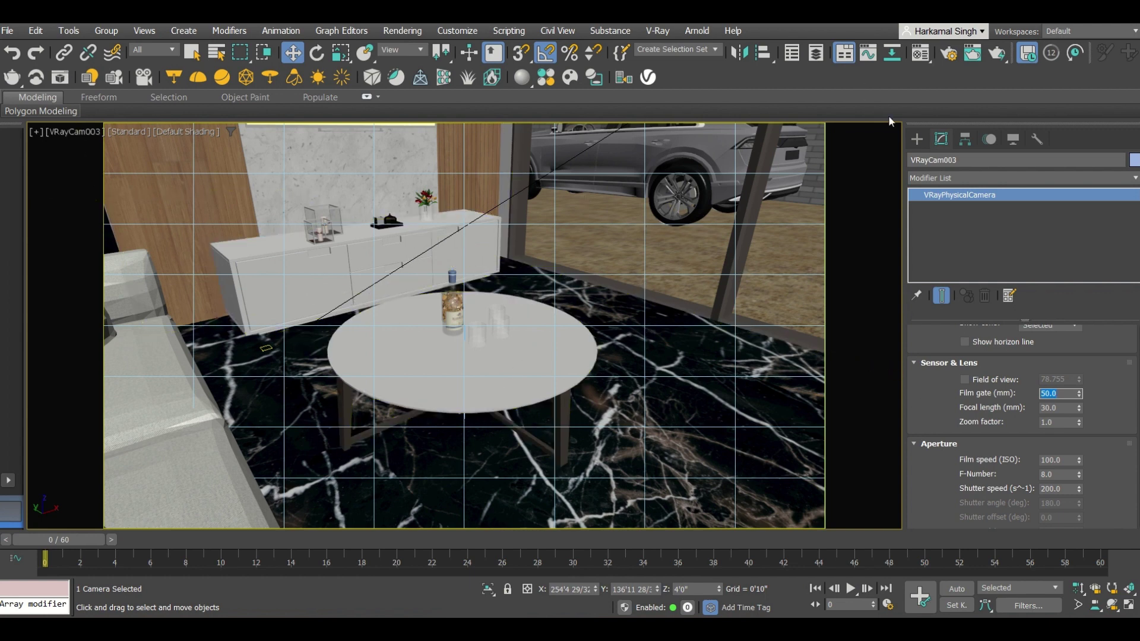
{"action": "left_click", "coordinate": [917, 139]}
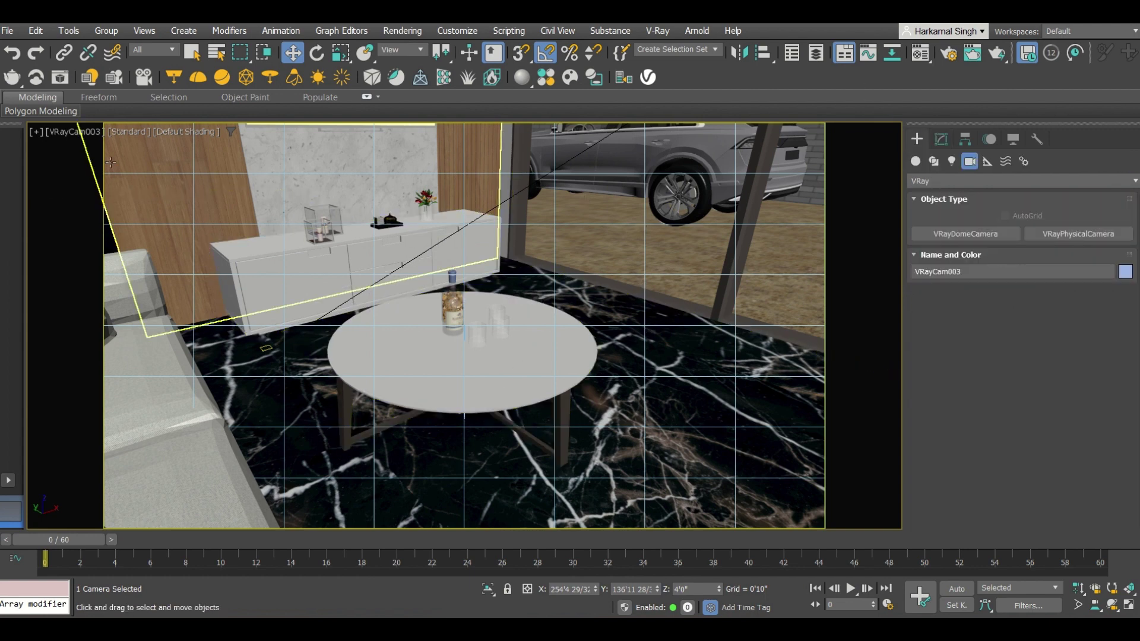
Select the camera target and lift it to Z 2'2 3/32", framing the dresser and window.
{"action": "left_click", "coordinate": [83, 132]}
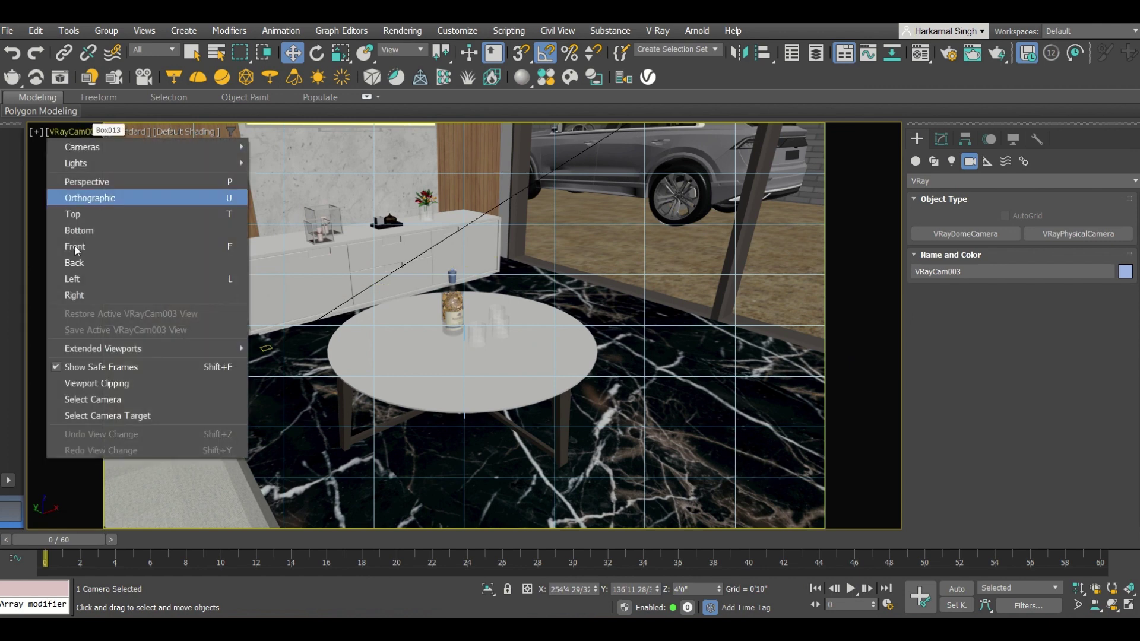
{"action": "left_click", "coordinate": [87, 417]}
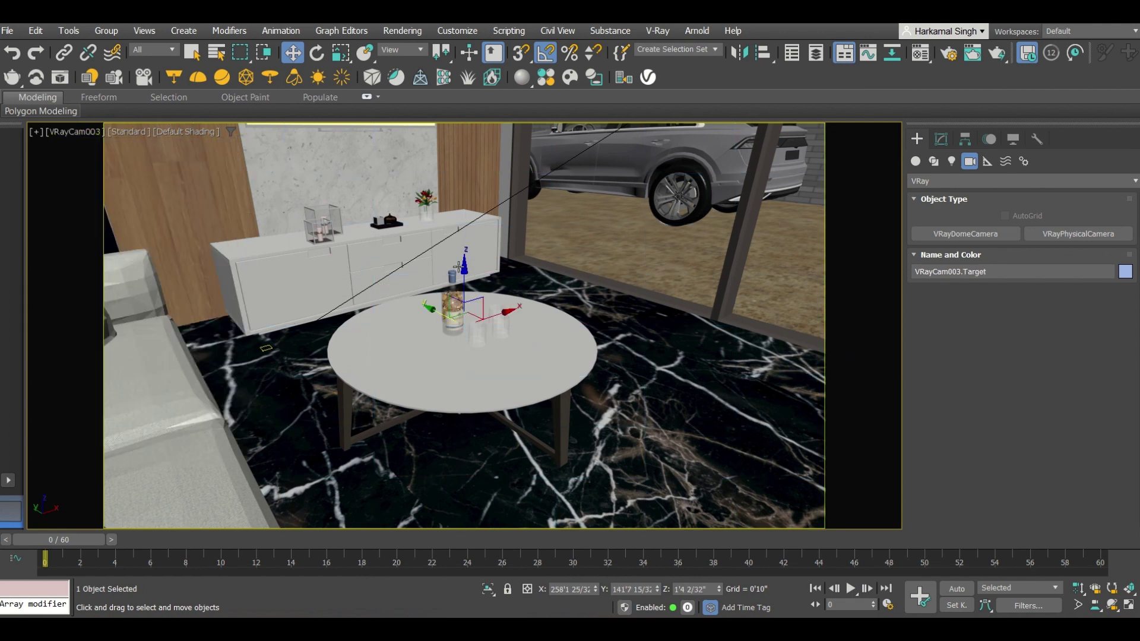
{"action": "left_click_drag", "start_coordinate": [466, 259], "coordinate": [490, 220]}
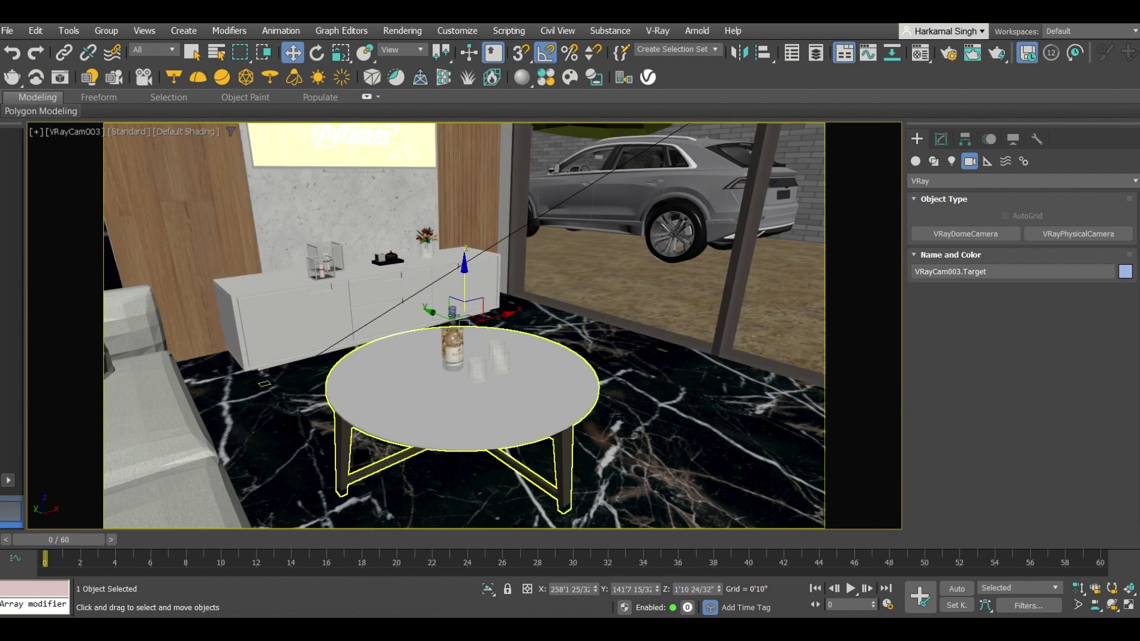
{"action": "left_click_drag", "start_coordinate": [464, 280], "coordinate": [476, 259]}
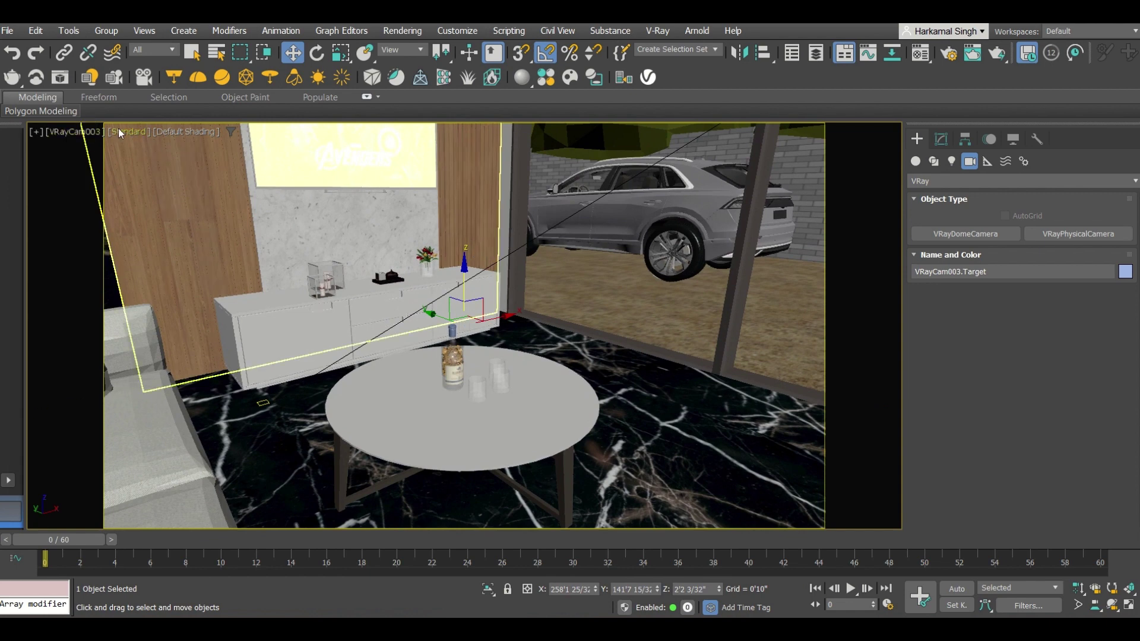
Select VRayCam003 and enable Automatic vertical tilt in its Tilt & Shift settings.
{"action": "left_click", "coordinate": [69, 133]}
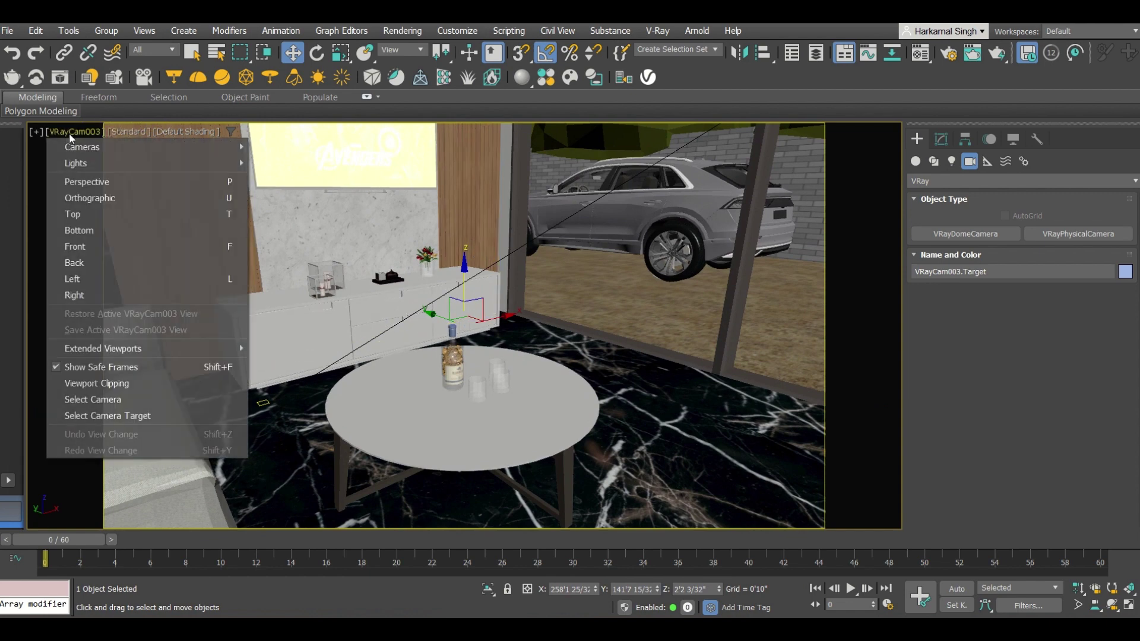
{"action": "left_click", "coordinate": [67, 400]}
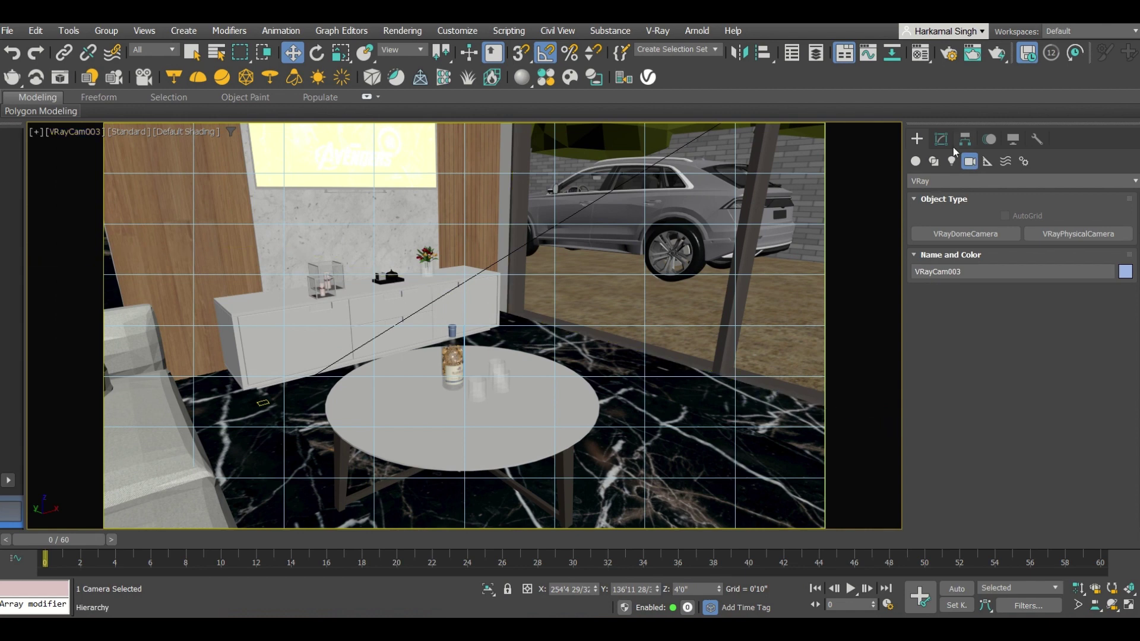
{"action": "left_click", "coordinate": [941, 143]}
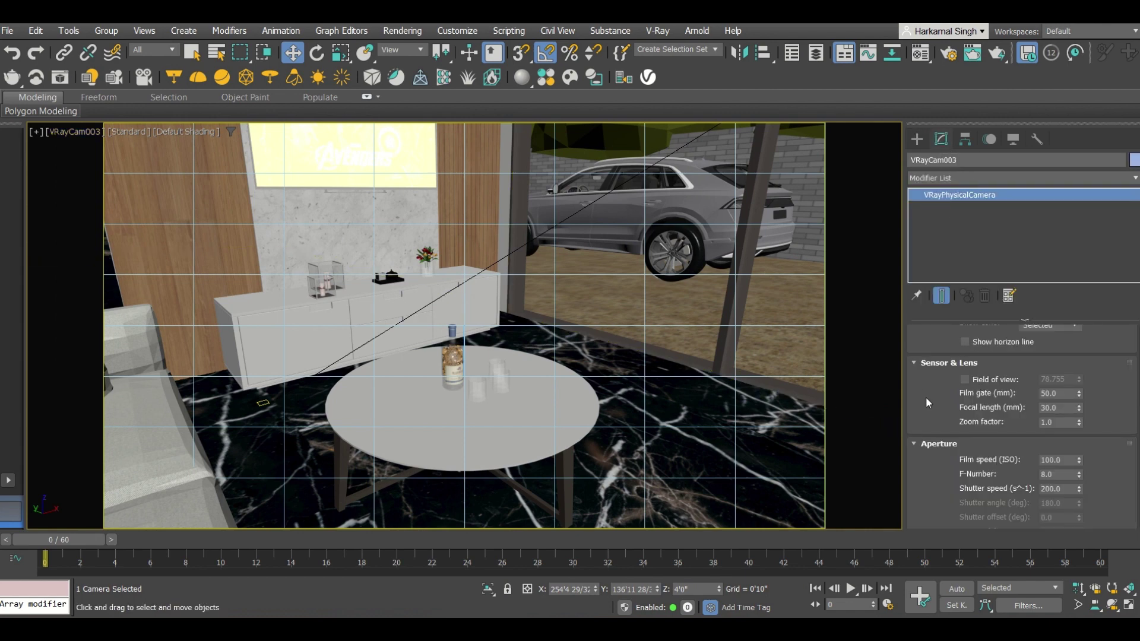
{"action": "scroll", "coordinate": [928, 403], "scroll_direction": "down", "scroll_amount": 10}
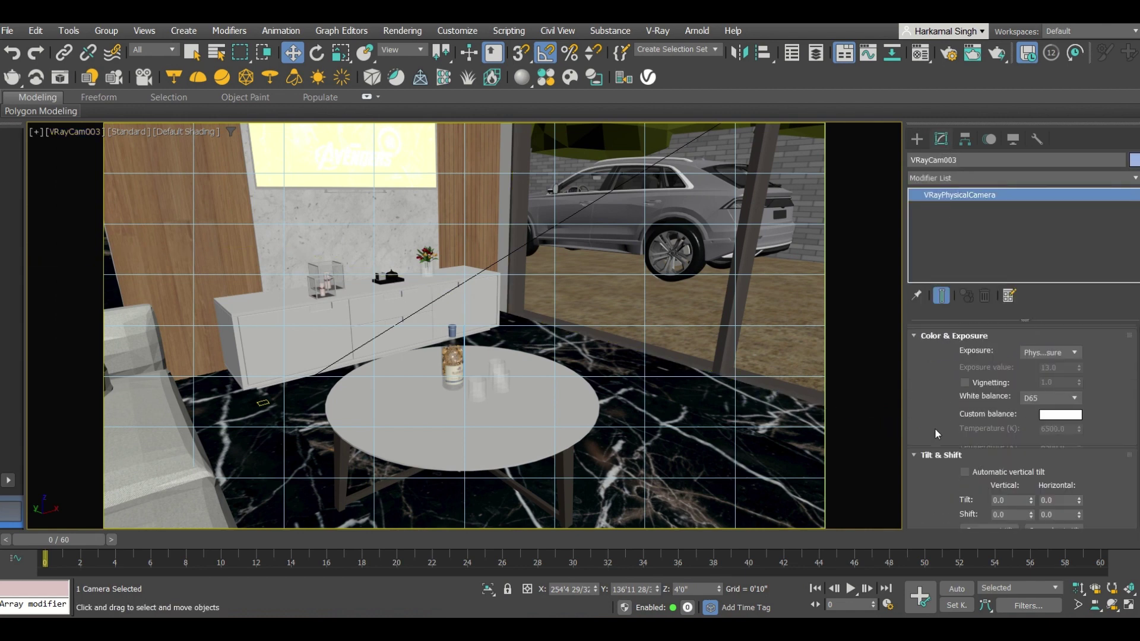
{"action": "scroll", "coordinate": [934, 430], "scroll_direction": "down", "scroll_amount": 3}
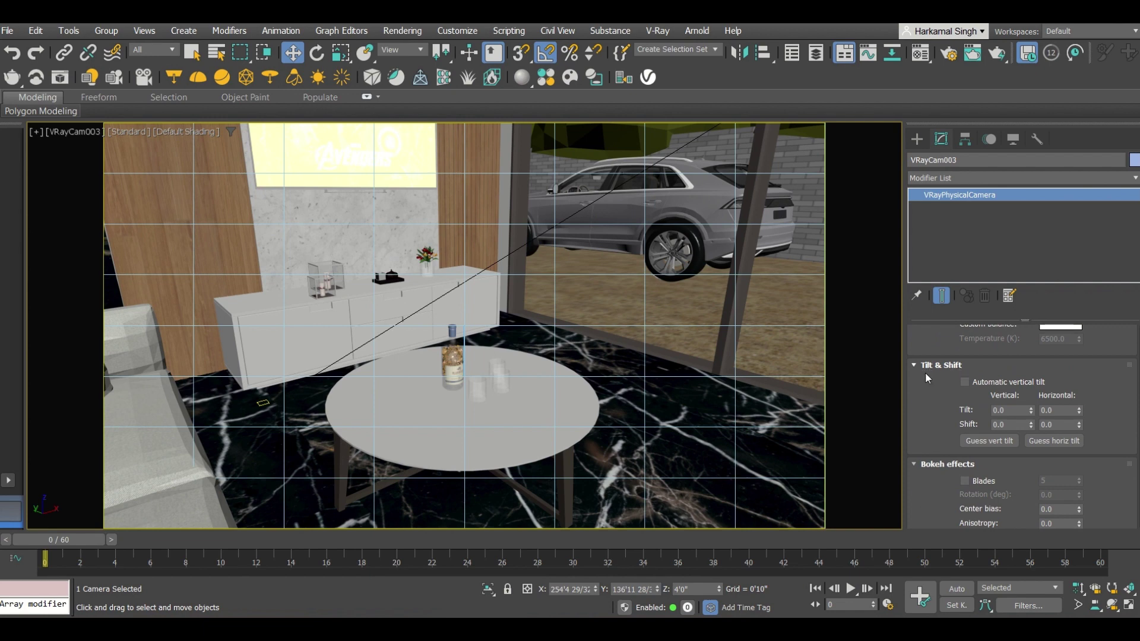
{"action": "left_click", "coordinate": [964, 381]}
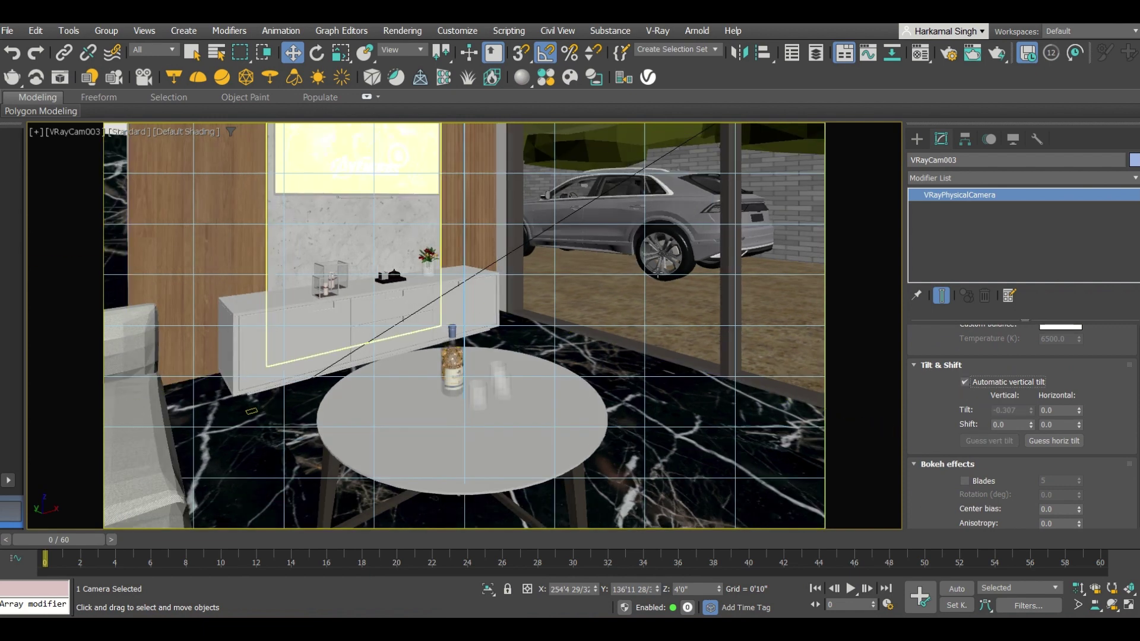
{"action": "left_click", "coordinate": [916, 139]}
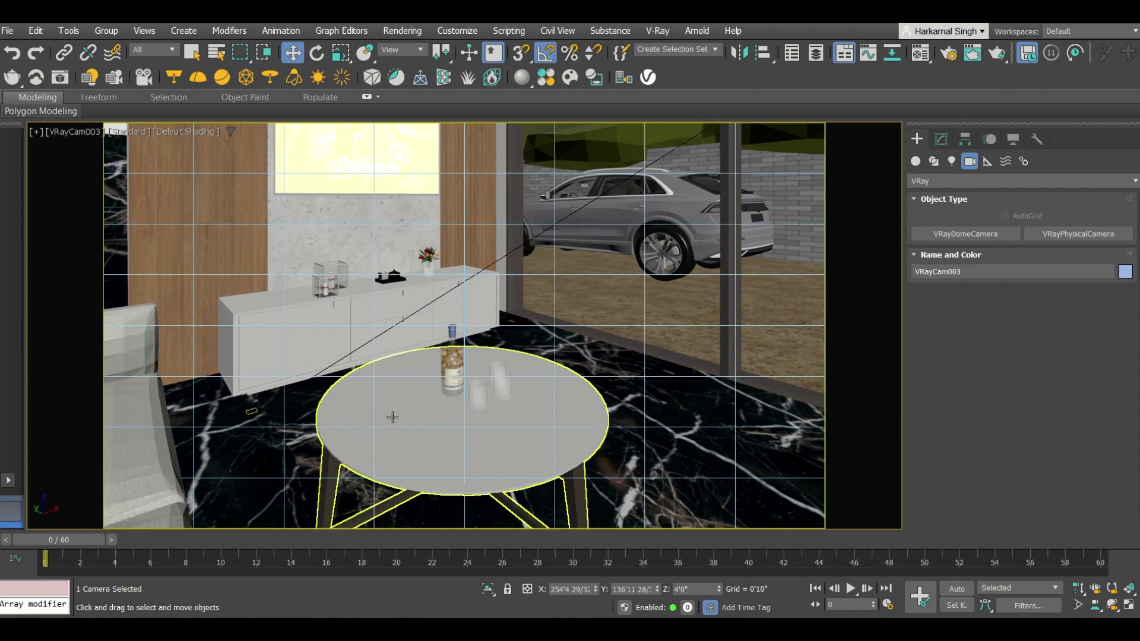
Switch to a wireframe Top view centred on the sofa.
{"action": "key", "text": "t"}
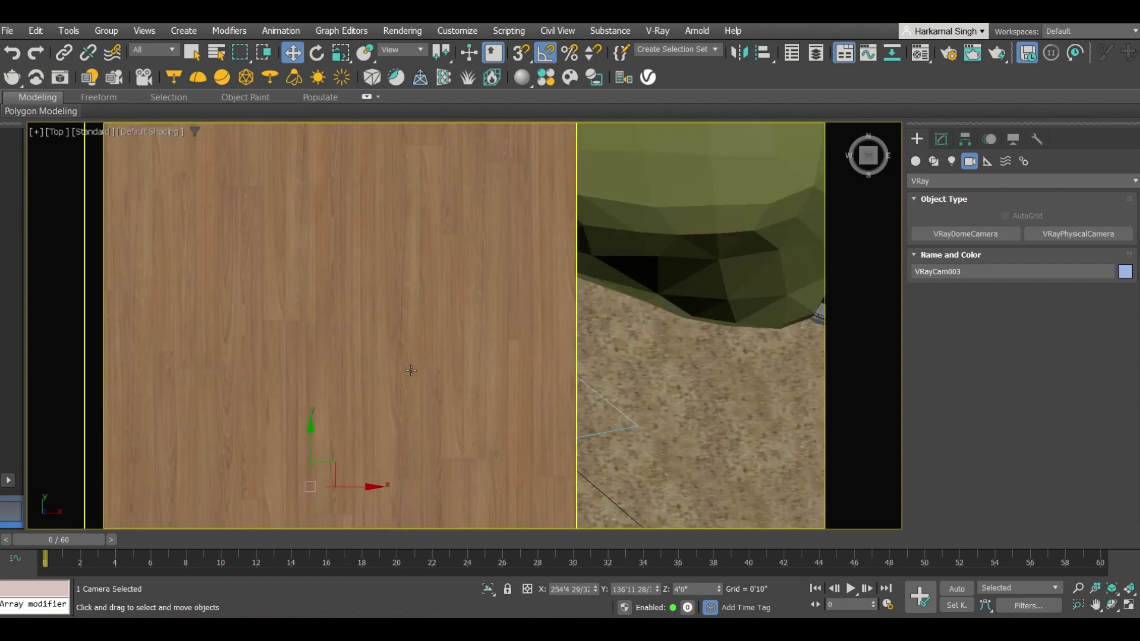
{"action": "key", "text": "F3"}
{"action": "scroll", "coordinate": [442, 375], "scroll_direction": "down", "scroll_amount": 3}
{"action": "scroll", "coordinate": [446, 379], "scroll_direction": "up", "scroll_amount": 3}
{"action": "scroll", "coordinate": [446, 380], "scroll_direction": "up", "scroll_amount": 6}
{"action": "middle_click_drag", "start_coordinate": [439, 356], "coordinate": [384, 389]}
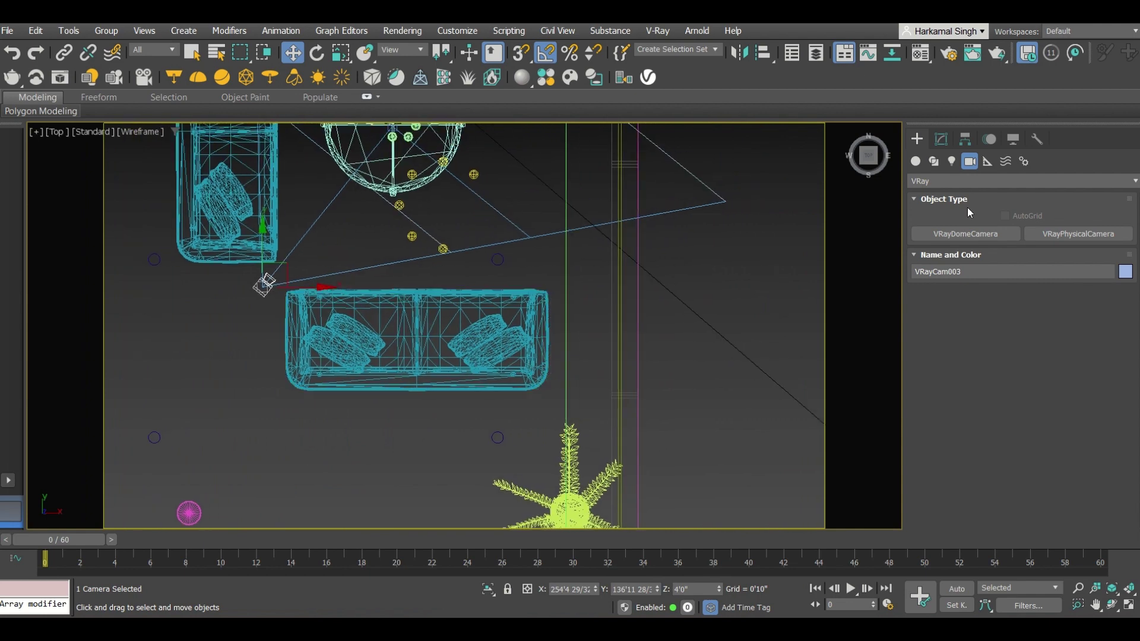
Draw the arc spline Arc001 curving around the sofa and coffee table.
{"action": "left_click", "coordinate": [934, 162]}
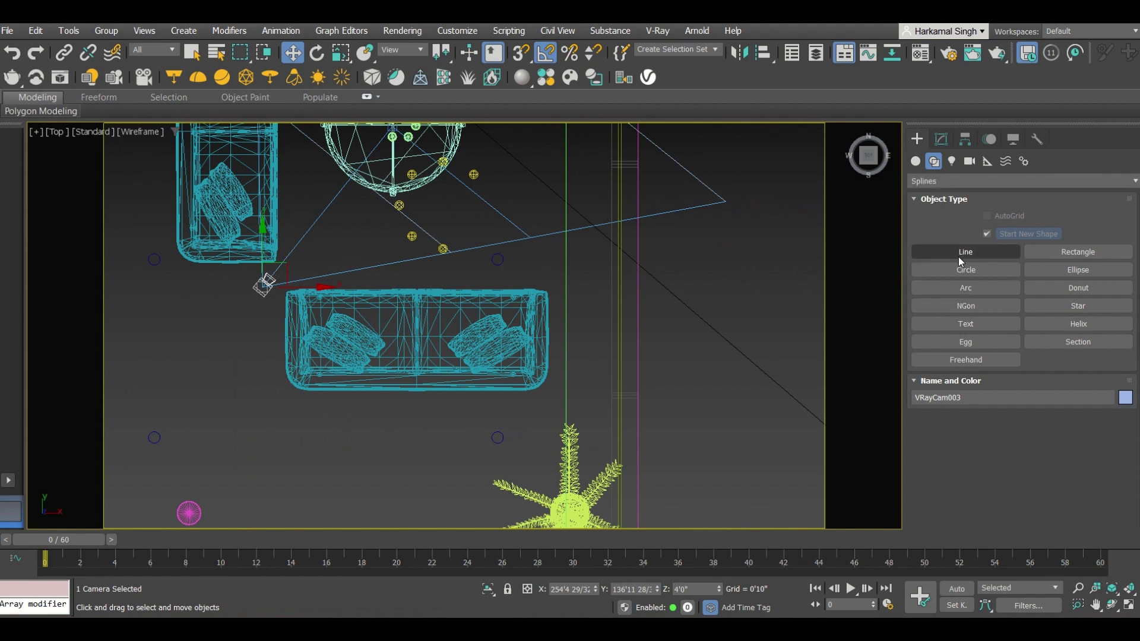
{"action": "left_click", "coordinate": [958, 290]}
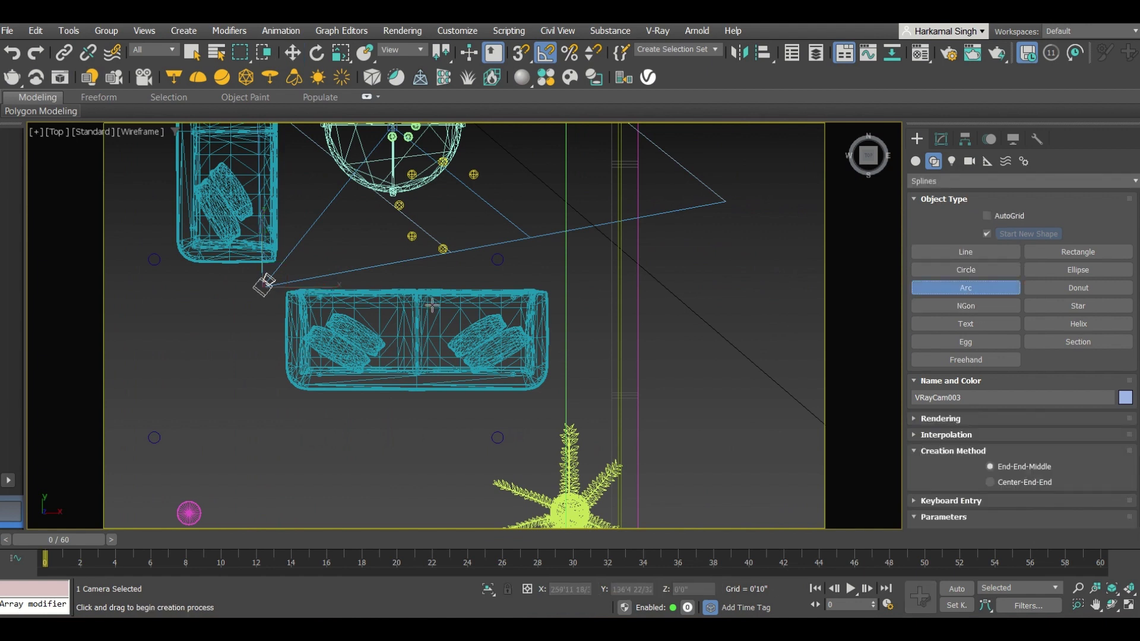
{"action": "left_click_drag", "start_coordinate": [278, 299], "coordinate": [706, 210]}
{"action": "scroll", "coordinate": [685, 273], "scroll_direction": "down", "scroll_amount": 3}
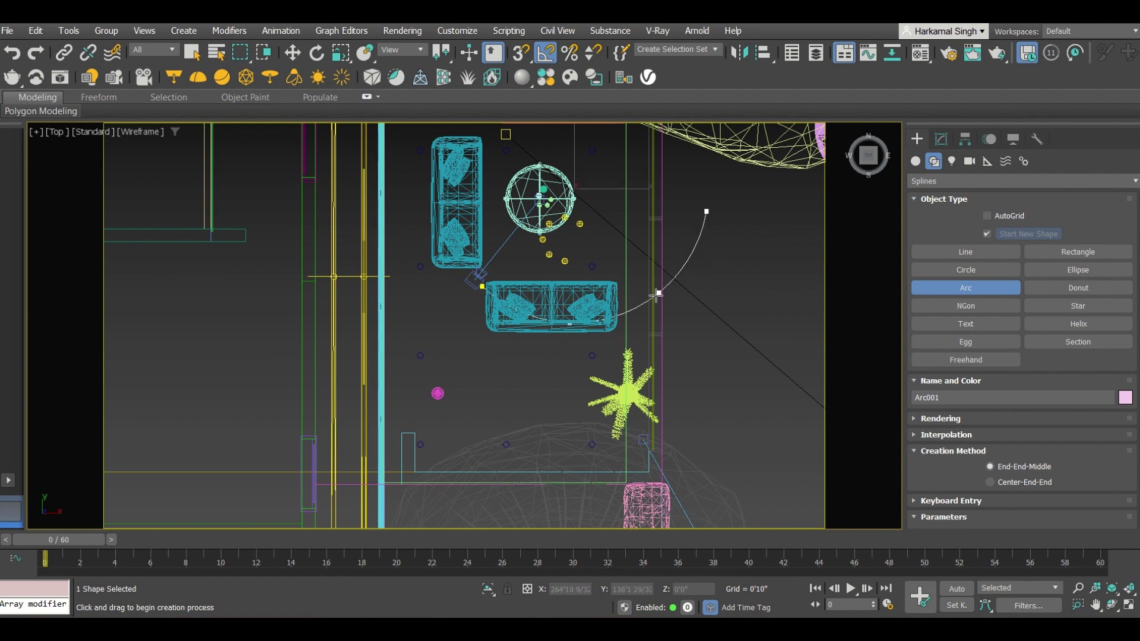
{"action": "left_click", "coordinate": [660, 301]}
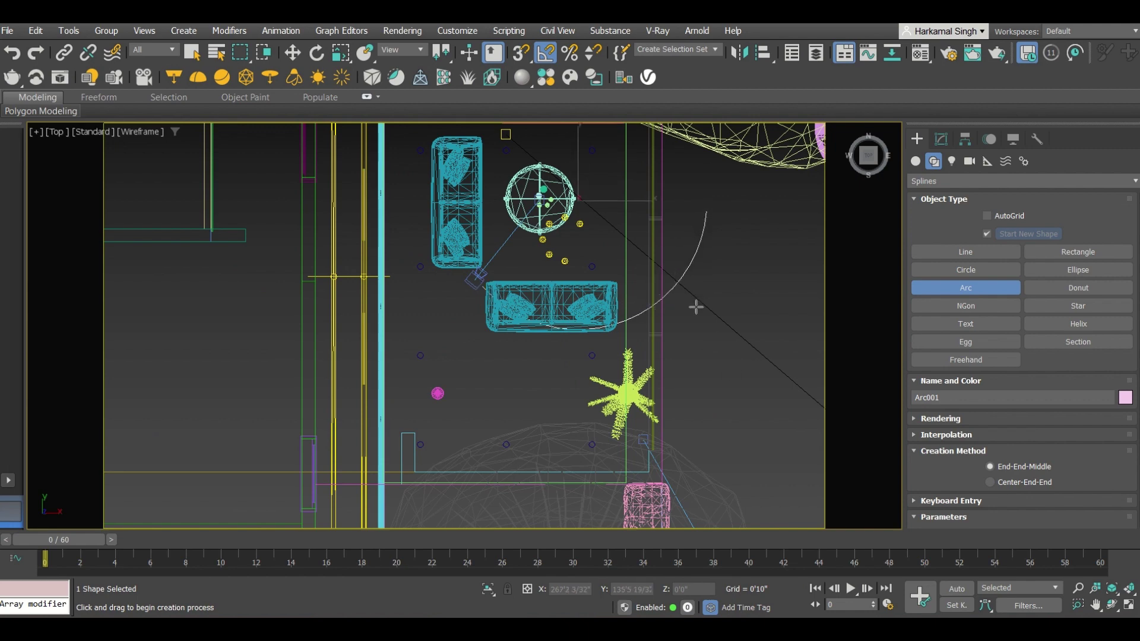
{"action": "key", "text": "w"}
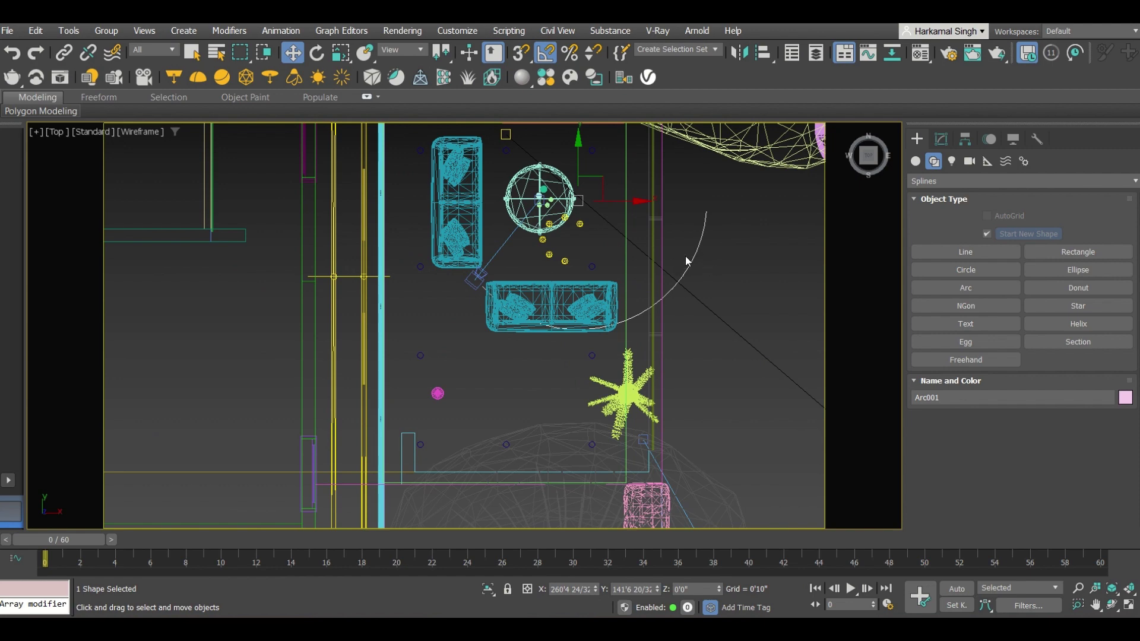
Set Arc001's Z height to 4' and deselect it.
{"action": "left_click", "coordinate": [695, 588]}
{"action": "type", "text": "4"}
{"action": "key", "text": "Return"}
{"action": "left_click", "coordinate": [728, 265]}
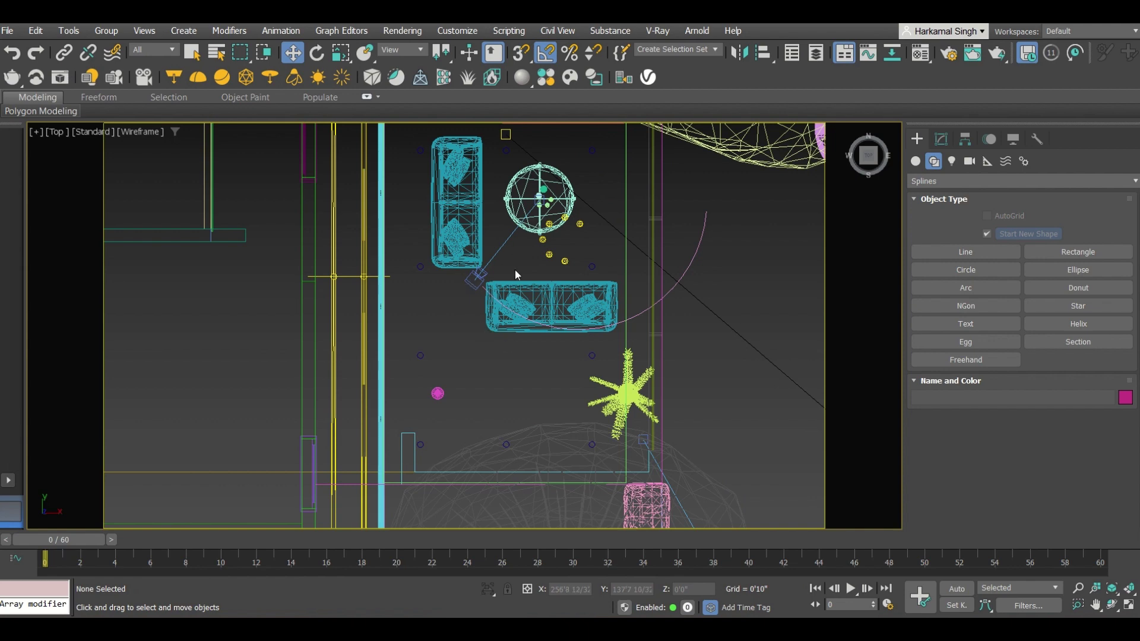
Attach VRayCam003 to Arc001 with a Path Constraint so it follows the arc.
{"action": "scroll", "coordinate": [515, 274], "scroll_direction": "up", "scroll_amount": 2}
{"action": "middle_click_drag", "start_coordinate": [515, 274], "coordinate": [406, 275]}
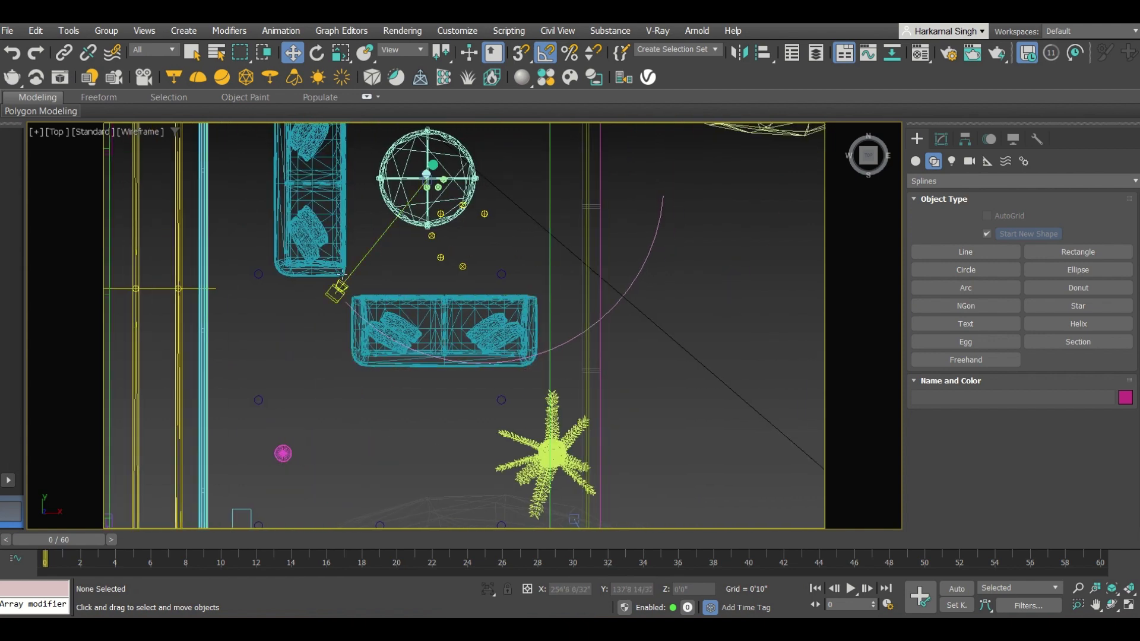
{"action": "left_click", "coordinate": [327, 291]}
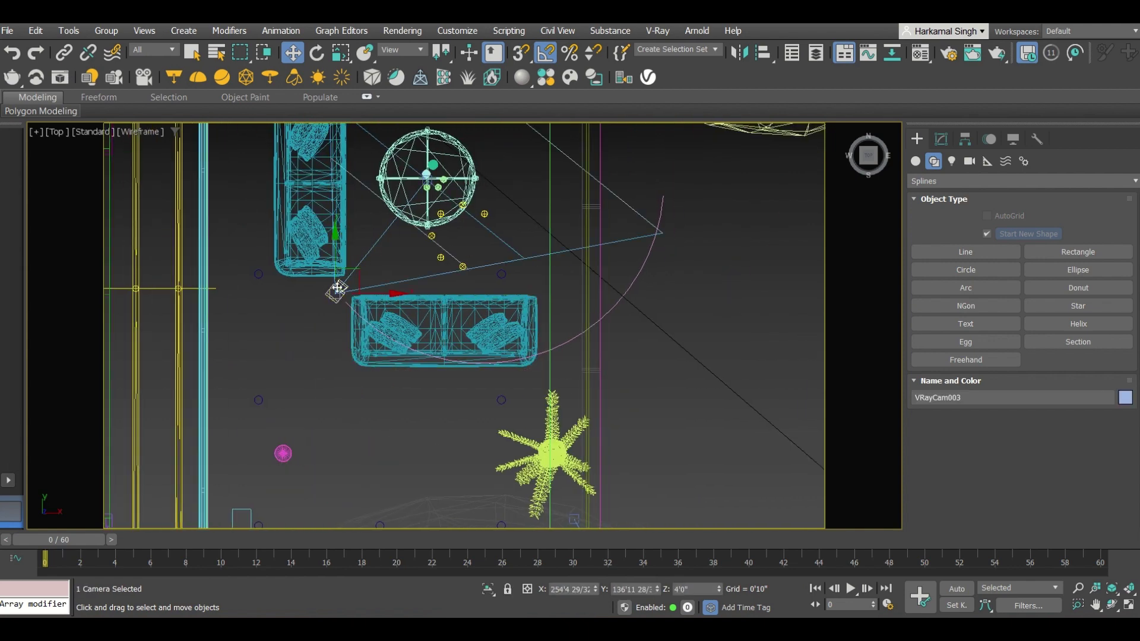
{"action": "left_click", "coordinate": [271, 32]}
{"action": "mouse_move", "coordinate": [294, 109]}
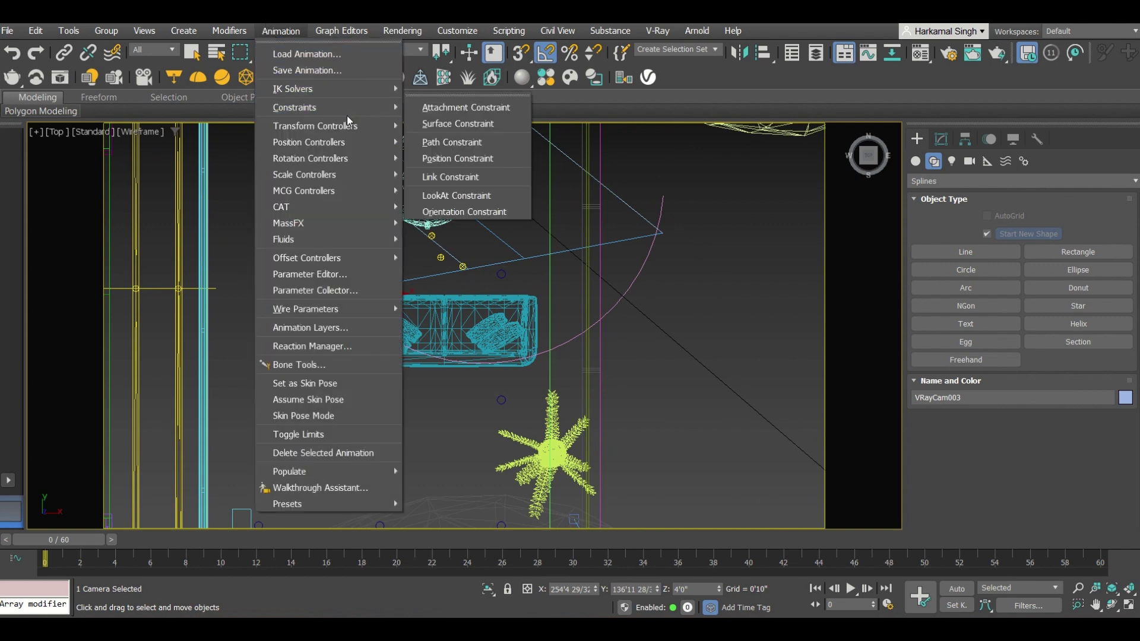
{"action": "left_click", "coordinate": [454, 144]}
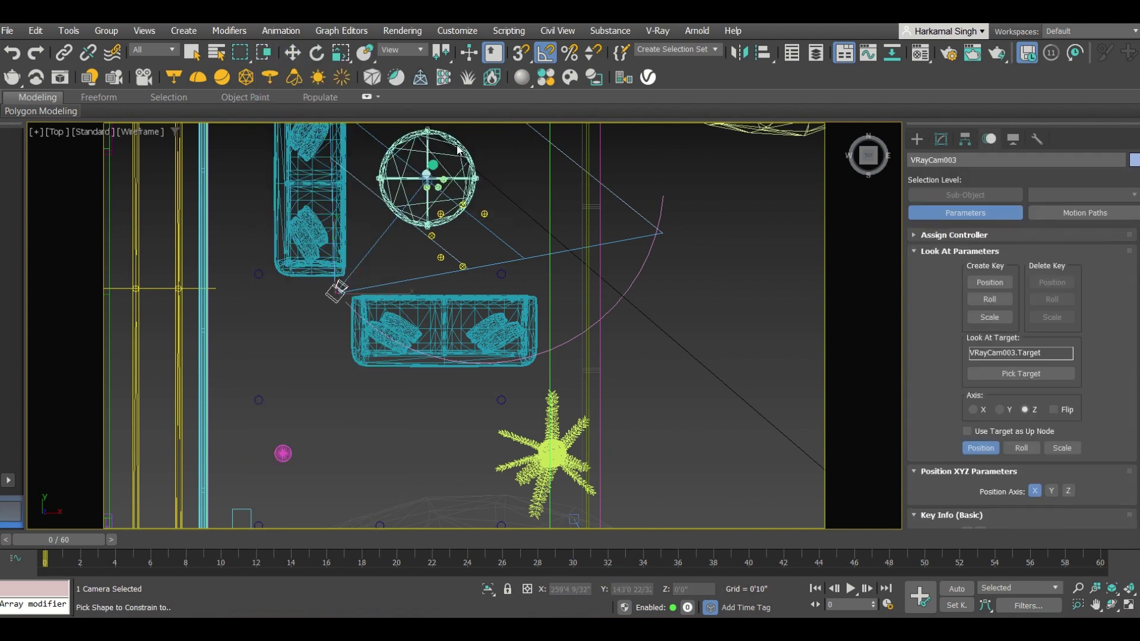
{"action": "left_click", "coordinate": [350, 307]}
{"action": "key", "text": "w"}
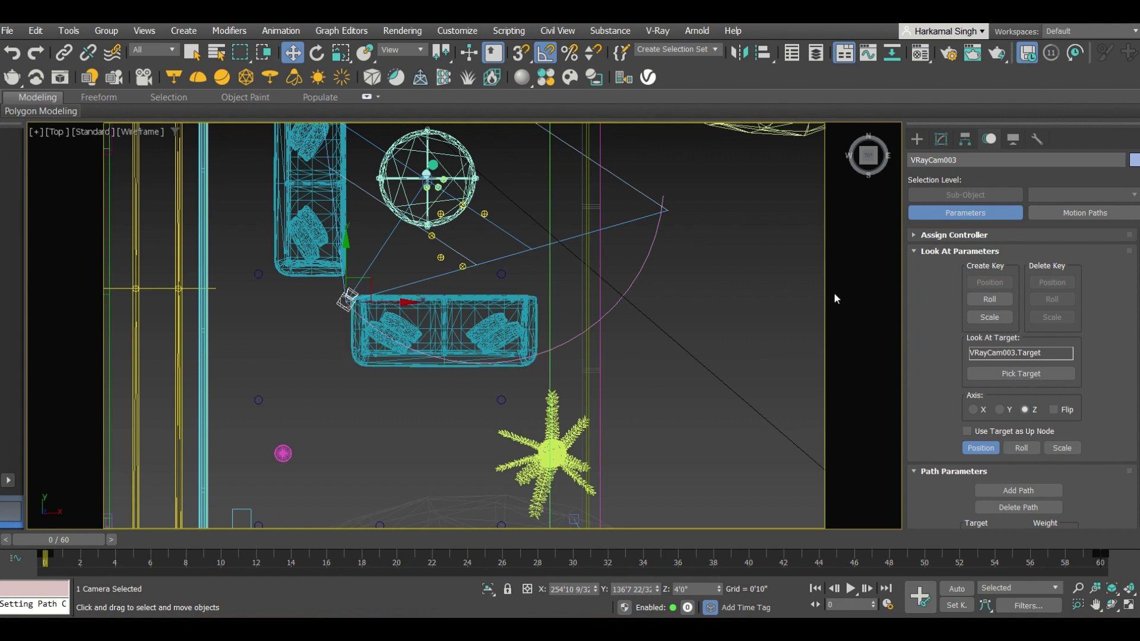
{"action": "left_click", "coordinate": [918, 141]}
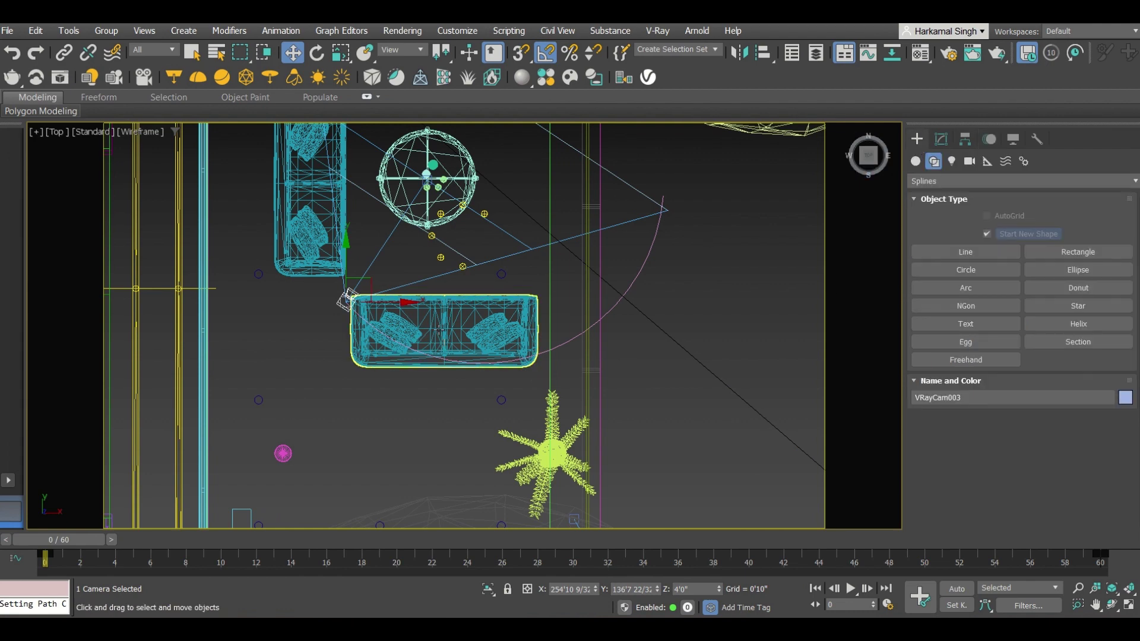
In the shaded VRayCam003 view, scrub and play the walkthrough, then return to frame 0.
{"action": "key", "text": "c"}
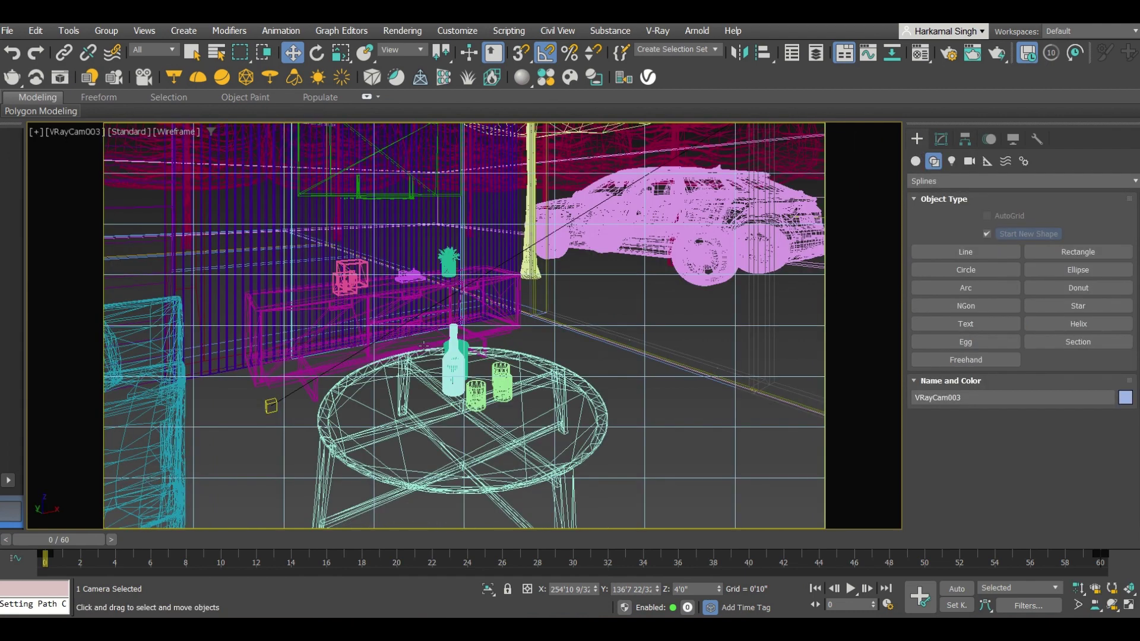
{"action": "key", "text": "F3"}
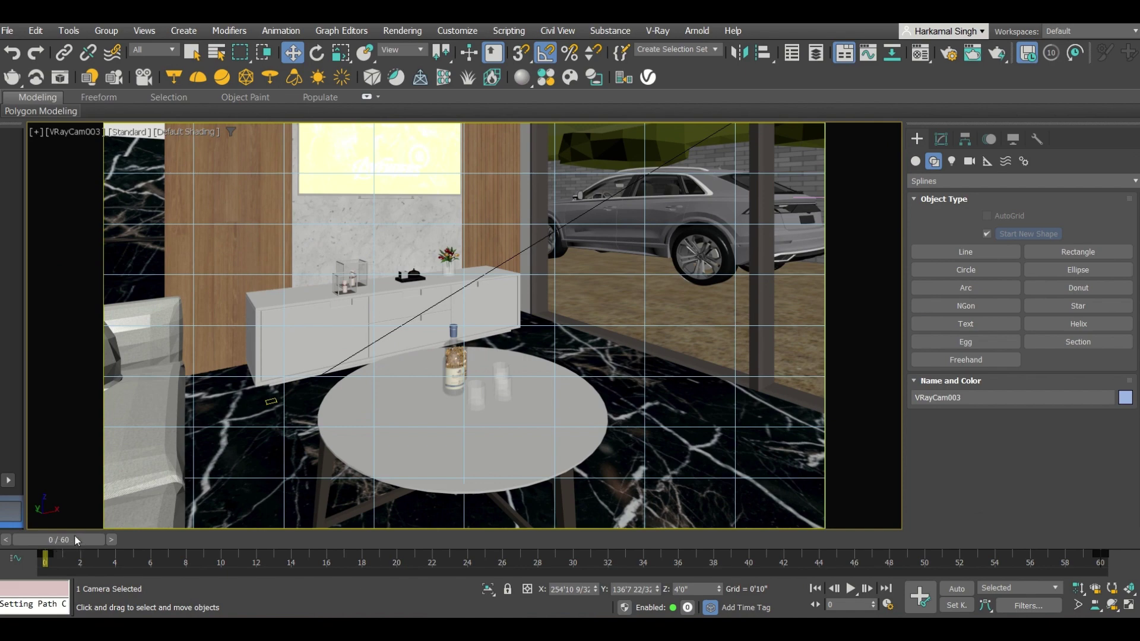
{"action": "mouse_move", "coordinate": [74, 538]}
{"action": "left_mouse_down"}
{"action": "mouse_move", "coordinate": [982, 539]}
{"action": "mouse_move", "coordinate": [1082, 522]}
{"action": "mouse_move", "coordinate": [1045, 538]}
{"action": "mouse_move", "coordinate": [948, 526]}
{"action": "mouse_move", "coordinate": [261, 525]}
{"action": "mouse_move", "coordinate": [44, 482]}
{"action": "mouse_move", "coordinate": [145, 479]}
{"action": "mouse_move", "coordinate": [562, 525]}
{"action": "mouse_move", "coordinate": [1009, 525]}
{"action": "mouse_move", "coordinate": [1134, 505]}
{"action": "mouse_move", "coordinate": [795, 534]}
{"action": "mouse_move", "coordinate": [54, 537]}
{"action": "left_mouse_up"}
{"action": "key", "text": "w"}
{"action": "left_click", "coordinate": [850, 588]}
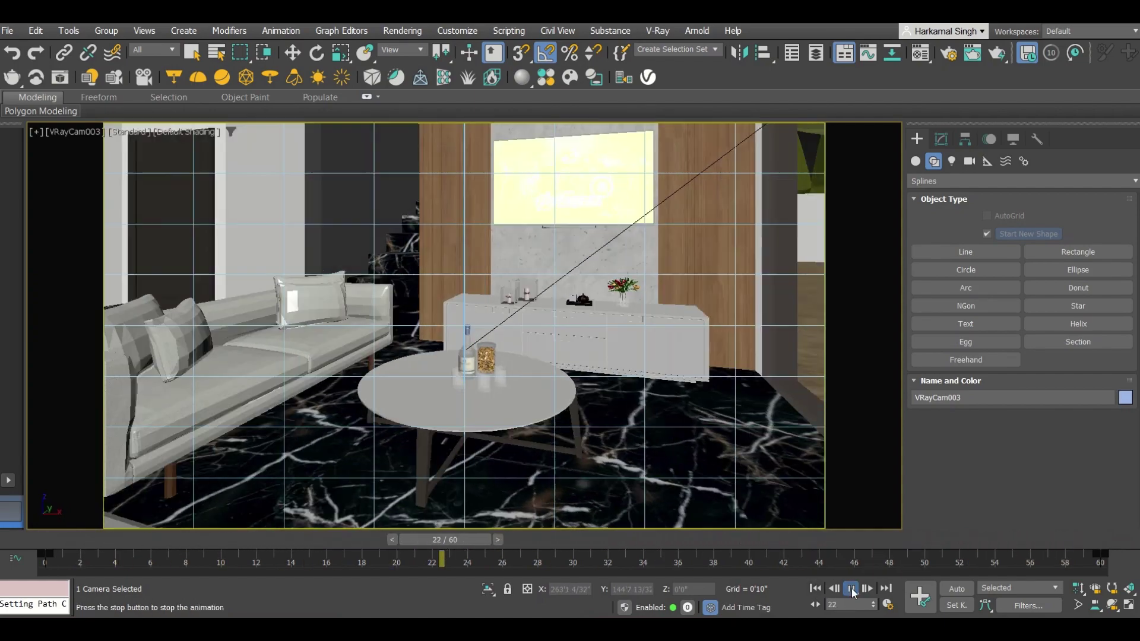
{"action": "left_click", "coordinate": [853, 592]}
{"action": "left_click_drag", "start_coordinate": [418, 544], "coordinate": [54, 536]}
{"action": "key", "text": "w"}
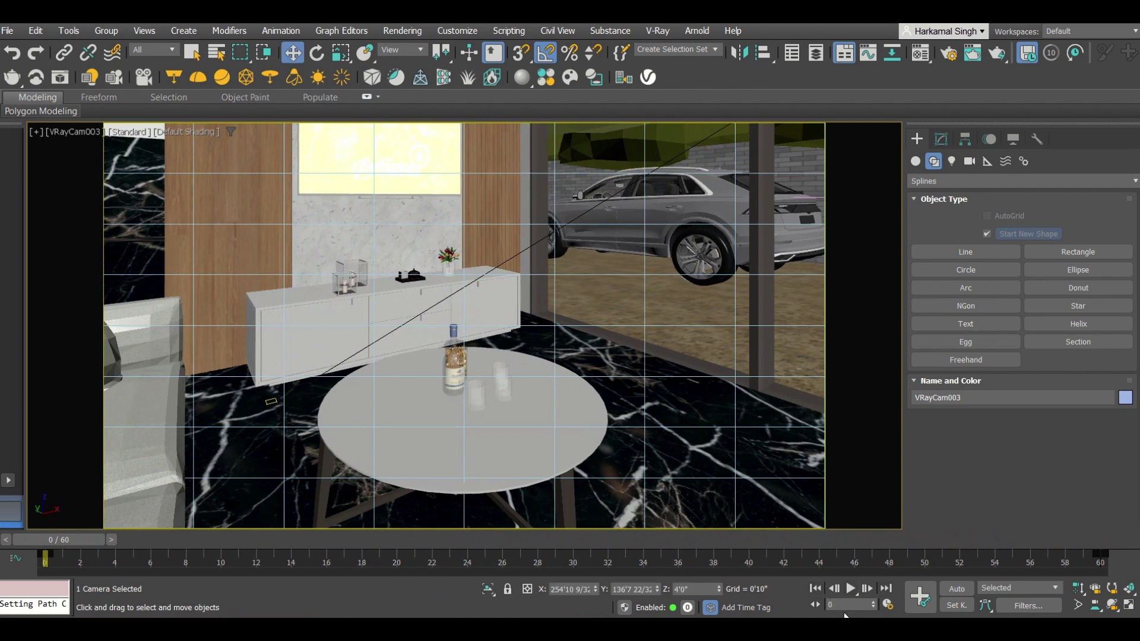
Switch Time Configuration to a custom 30 FPS rate and re-scale time, keeping End Time at 60.
{"action": "left_click", "coordinate": [888, 605]}
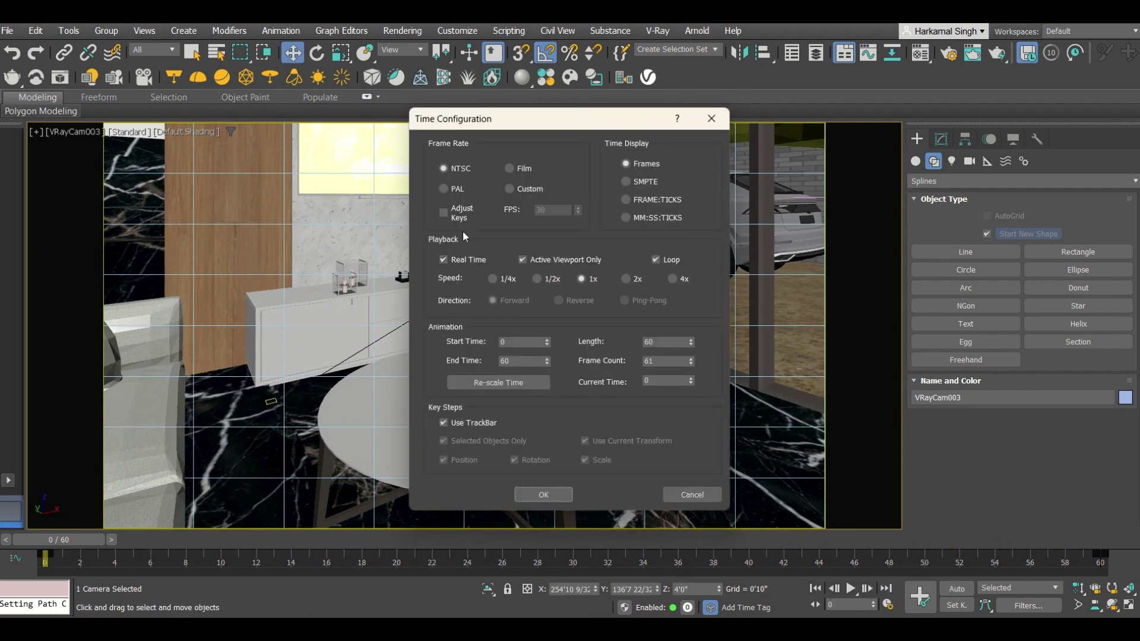
{"action": "left_click", "coordinate": [516, 169]}
{"action": "left_click", "coordinate": [513, 189]}
{"action": "left_click", "coordinate": [497, 383]}
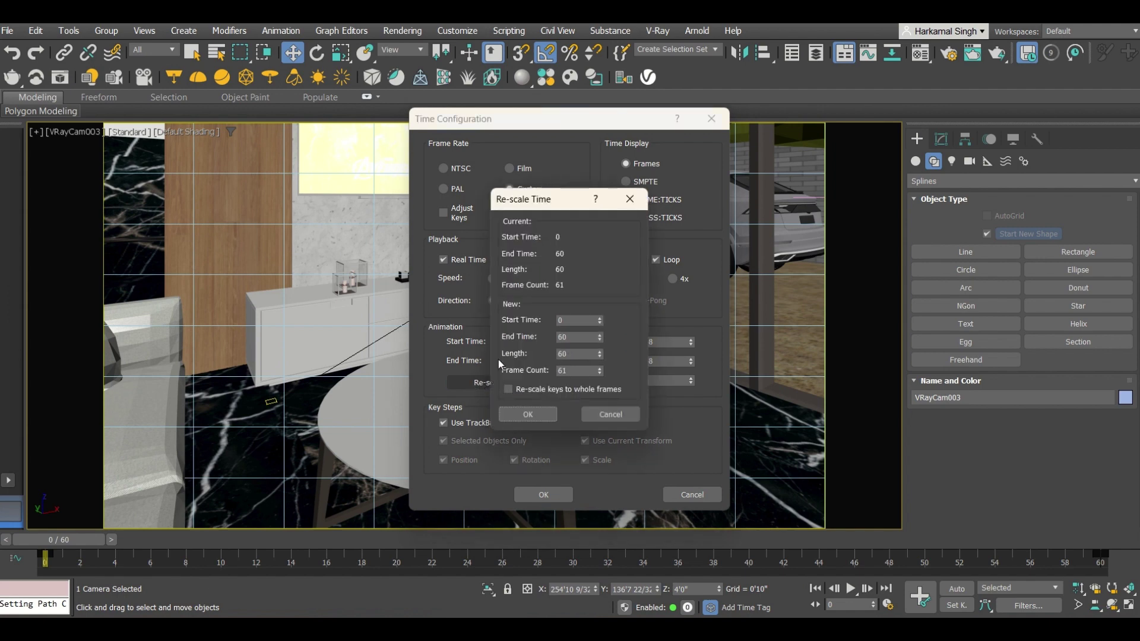
{"action": "key", "text": "Tab"}
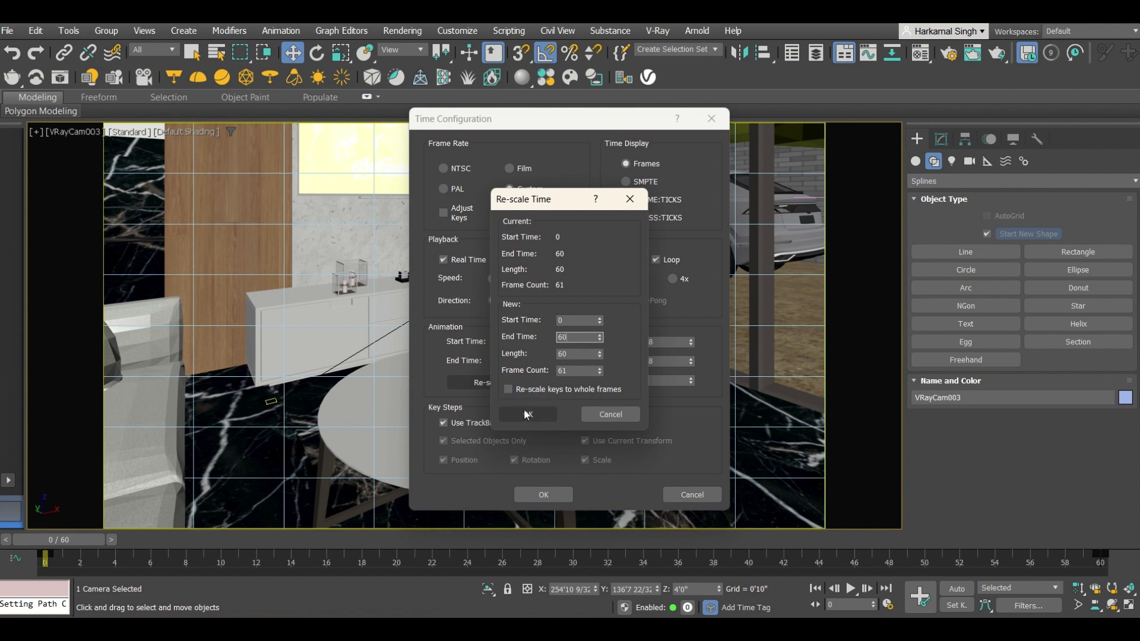
{"action": "left_click", "coordinate": [526, 414]}
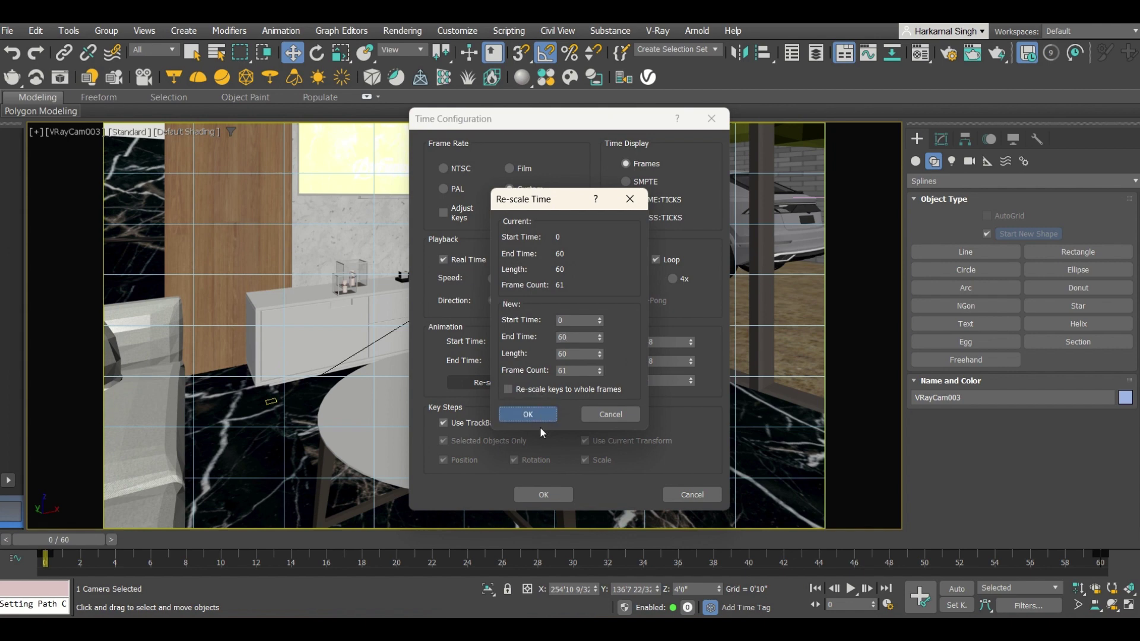
{"action": "left_click", "coordinate": [540, 418]}
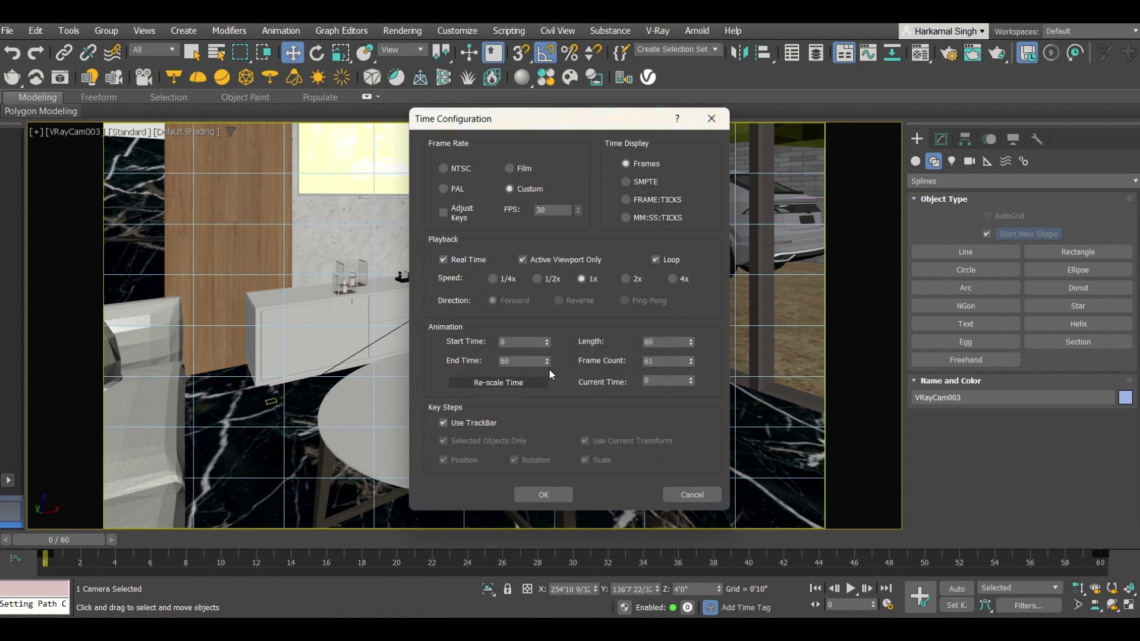
Apply the 30 fps timing, play and pause the VRayCam003 walkthrough, then return to frame 0.
{"action": "left_click", "coordinate": [529, 500]}
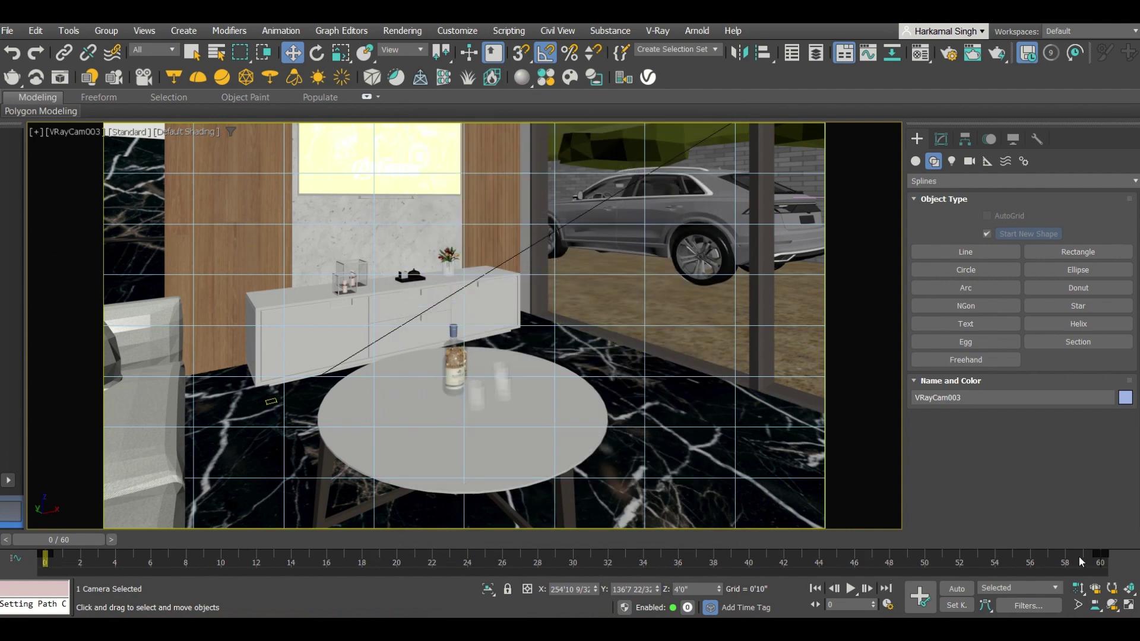
{"action": "left_click", "coordinate": [850, 588]}
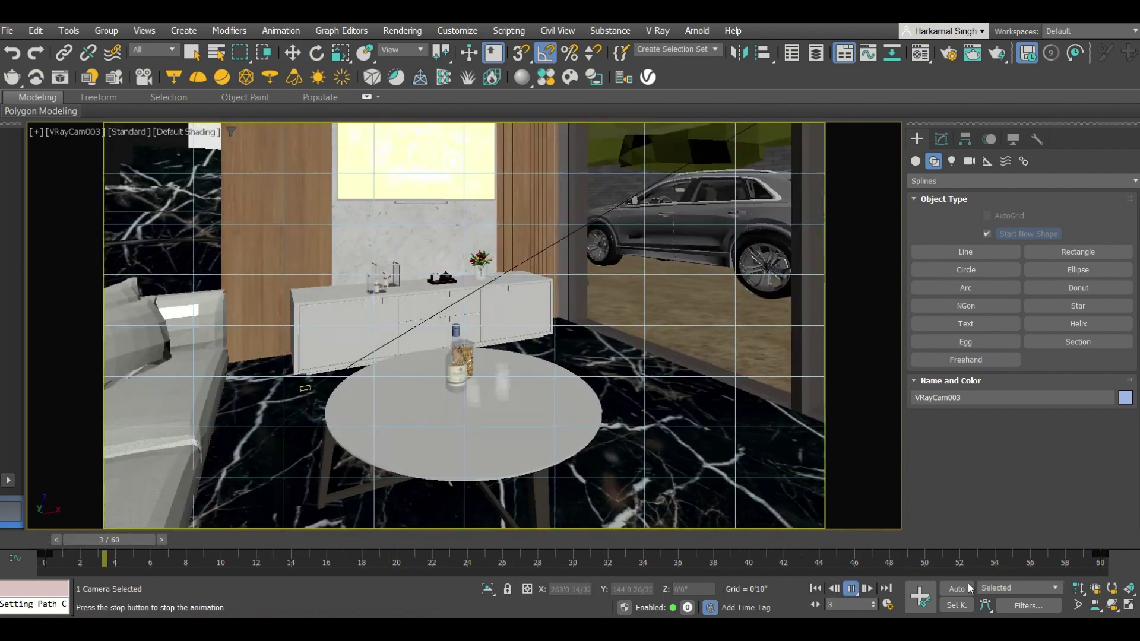
{"action": "left_click", "coordinate": [851, 588]}
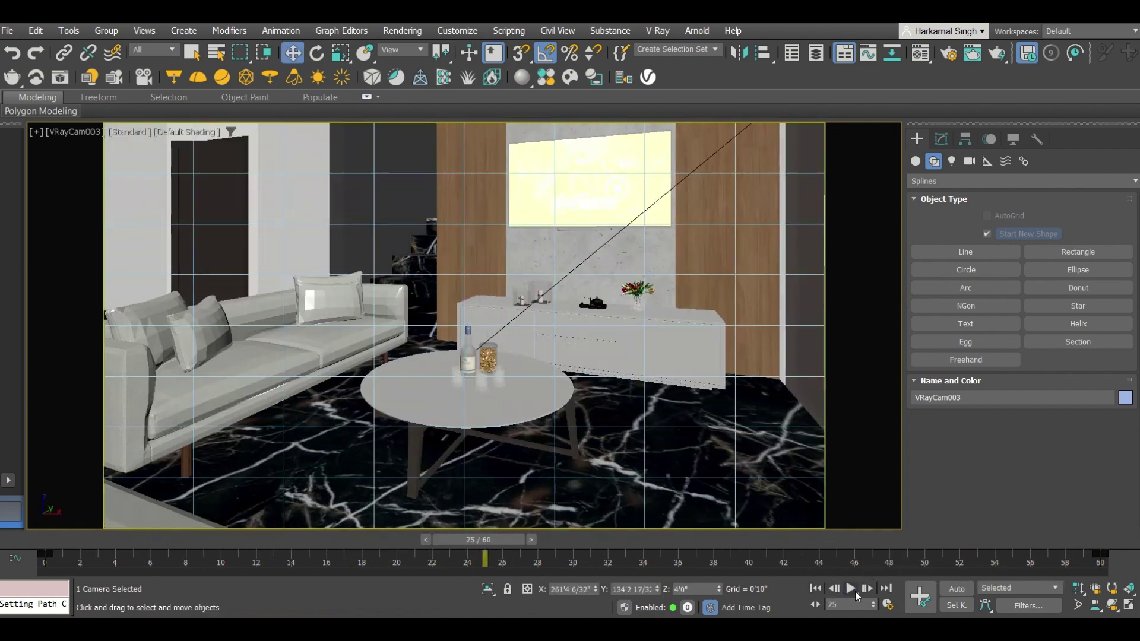
{"action": "left_click_drag", "start_coordinate": [465, 539], "coordinate": [54, 539]}
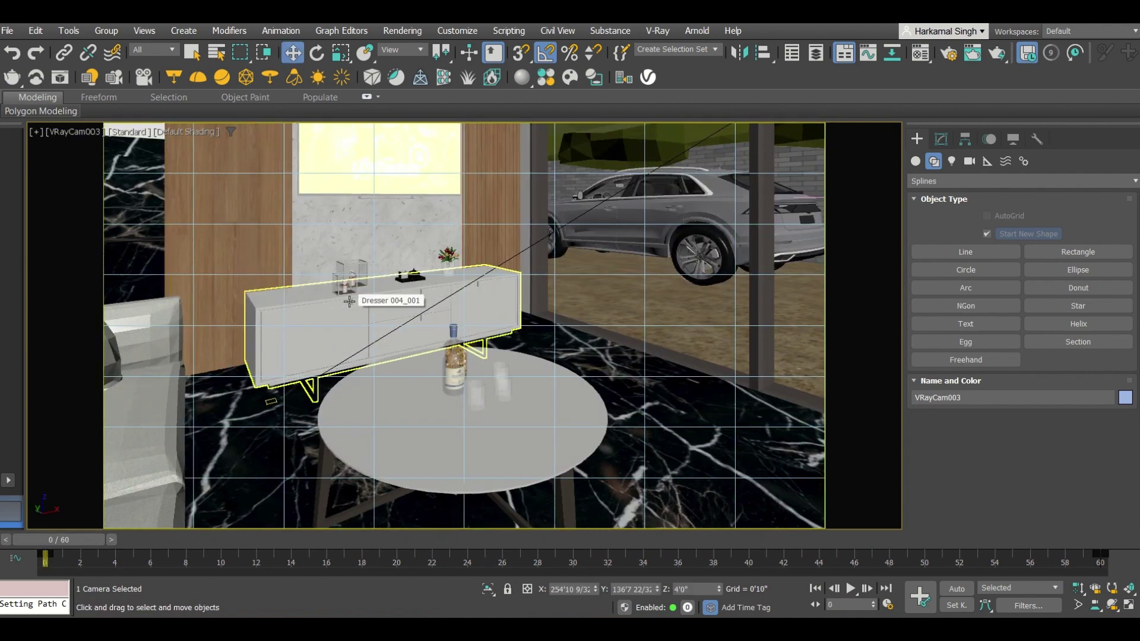
In Render Setup, keep V-Ray 6 Hotfix 2 as renderer and render the Active Time Segment.
{"action": "left_click", "coordinate": [950, 61]}
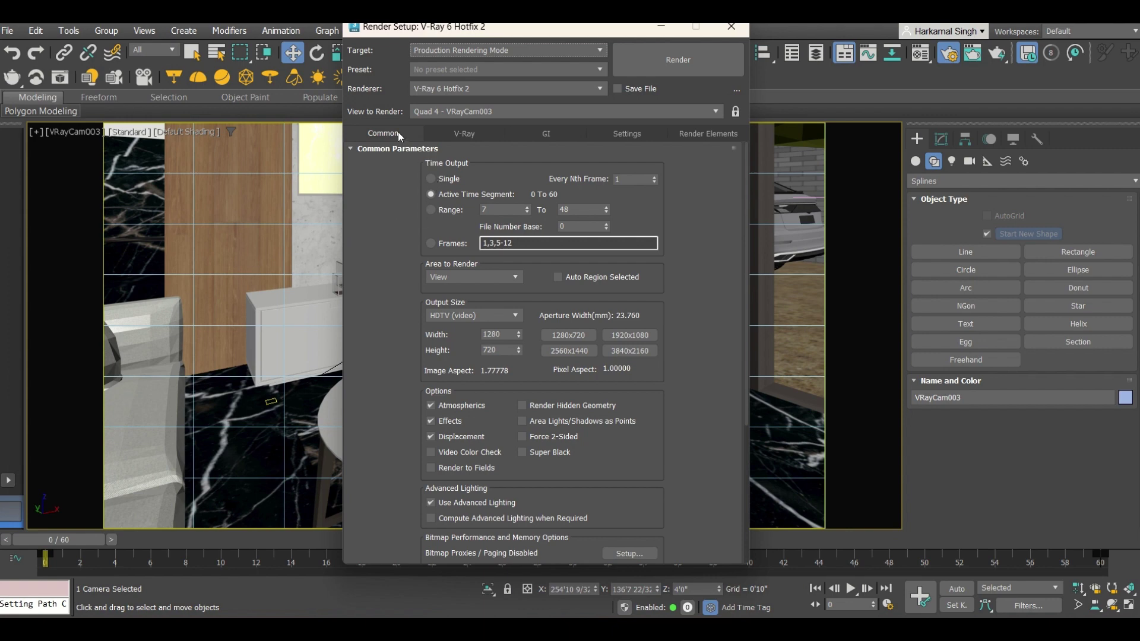
{"action": "left_click", "coordinate": [440, 91]}
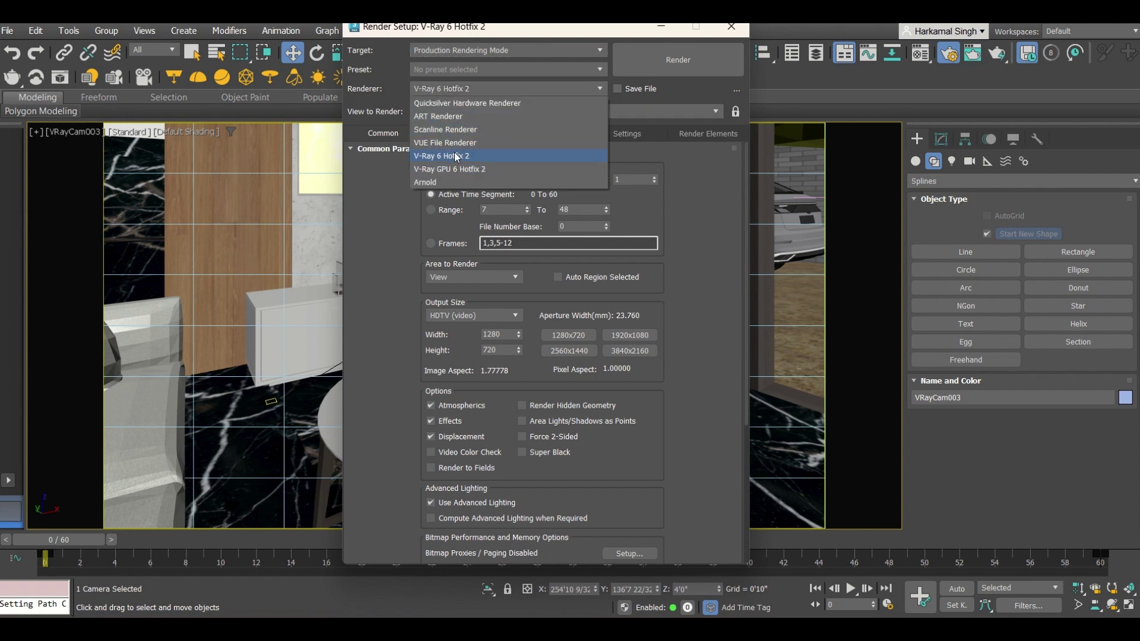
{"action": "left_click", "coordinate": [456, 155]}
{"action": "left_click", "coordinate": [455, 93]}
{"action": "left_click", "coordinate": [451, 157]}
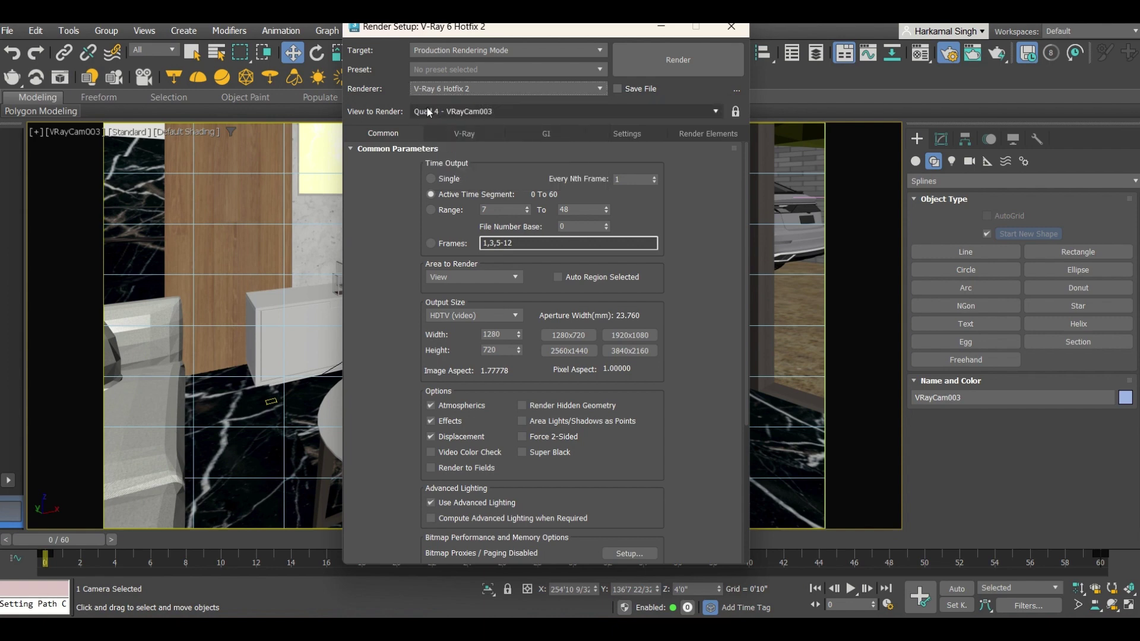
{"action": "left_click", "coordinate": [431, 179]}
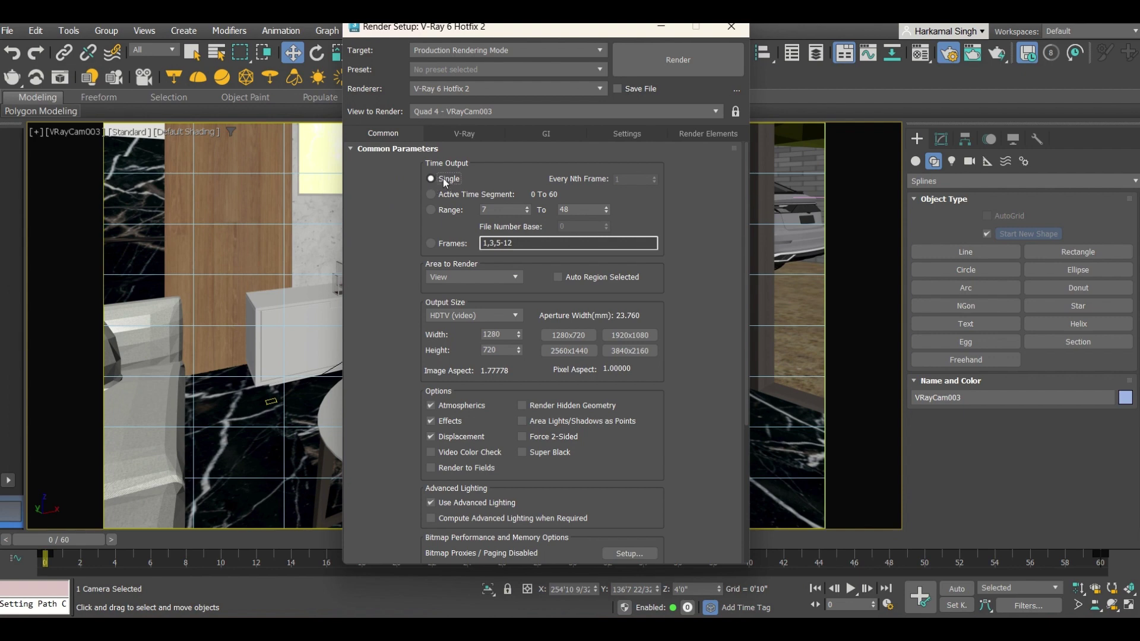
{"action": "left_click", "coordinate": [453, 196]}
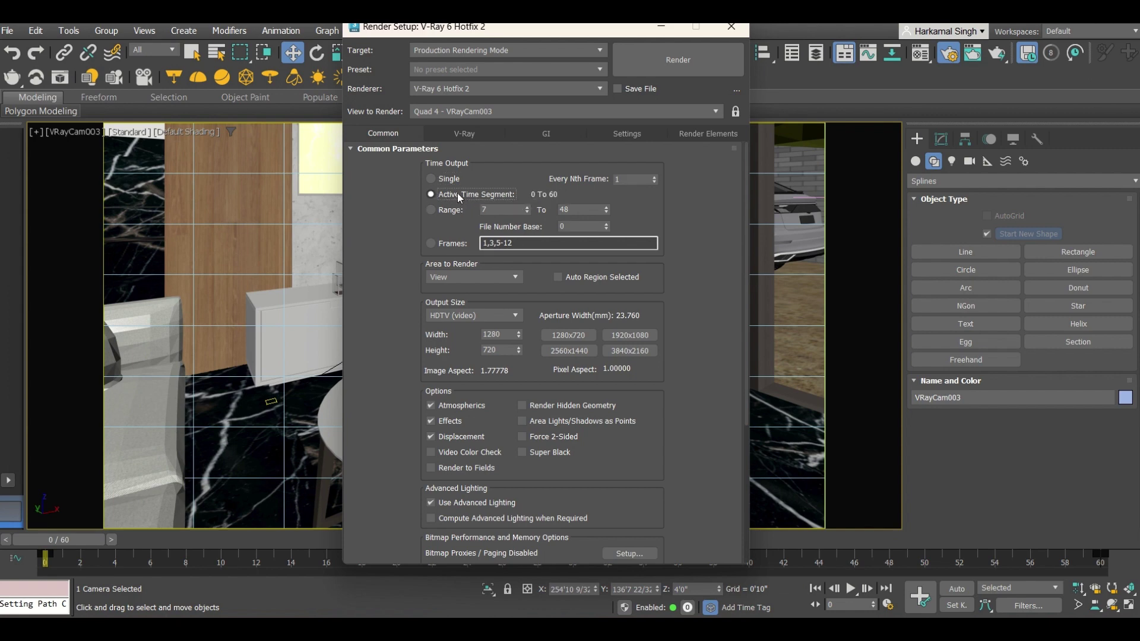
Set the output size to 1280x720 using the HDTV (video) preset.
{"action": "scroll", "coordinate": [408, 315], "scroll_direction": "down", "scroll_amount": 1}
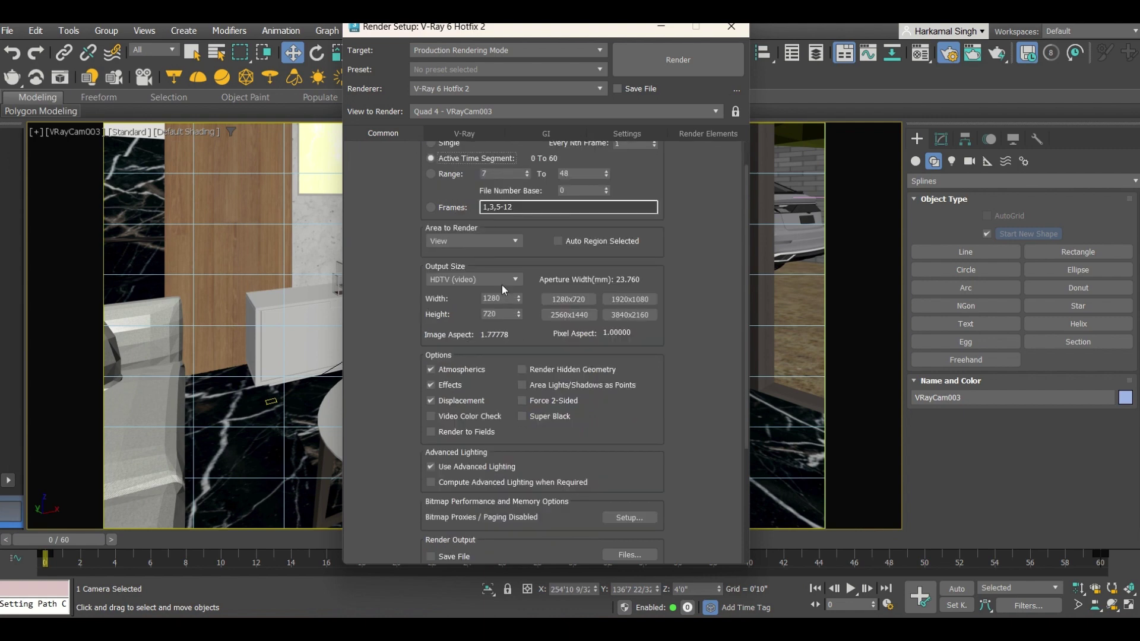
{"action": "left_click", "coordinate": [501, 283]}
{"action": "left_click", "coordinate": [501, 285]}
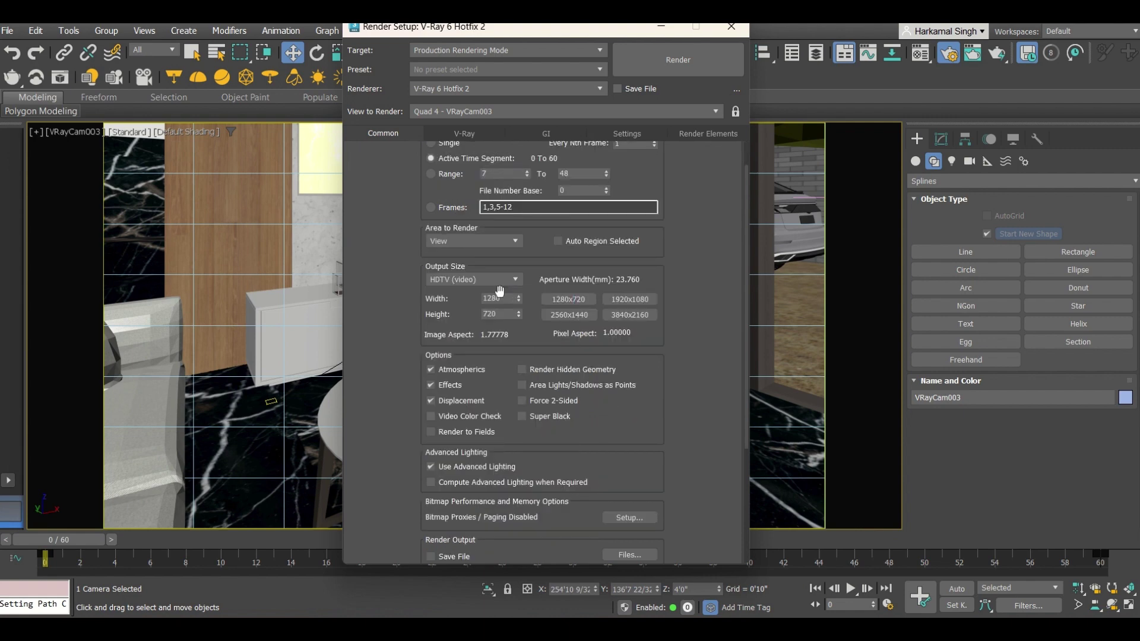
{"action": "left_click", "coordinate": [630, 299]}
{"action": "left_click", "coordinate": [571, 300]}
{"action": "left_click", "coordinate": [577, 315]}
{"action": "left_click", "coordinate": [575, 302]}
{"action": "scroll", "coordinate": [386, 337], "scroll_direction": "down", "scroll_amount": 4}
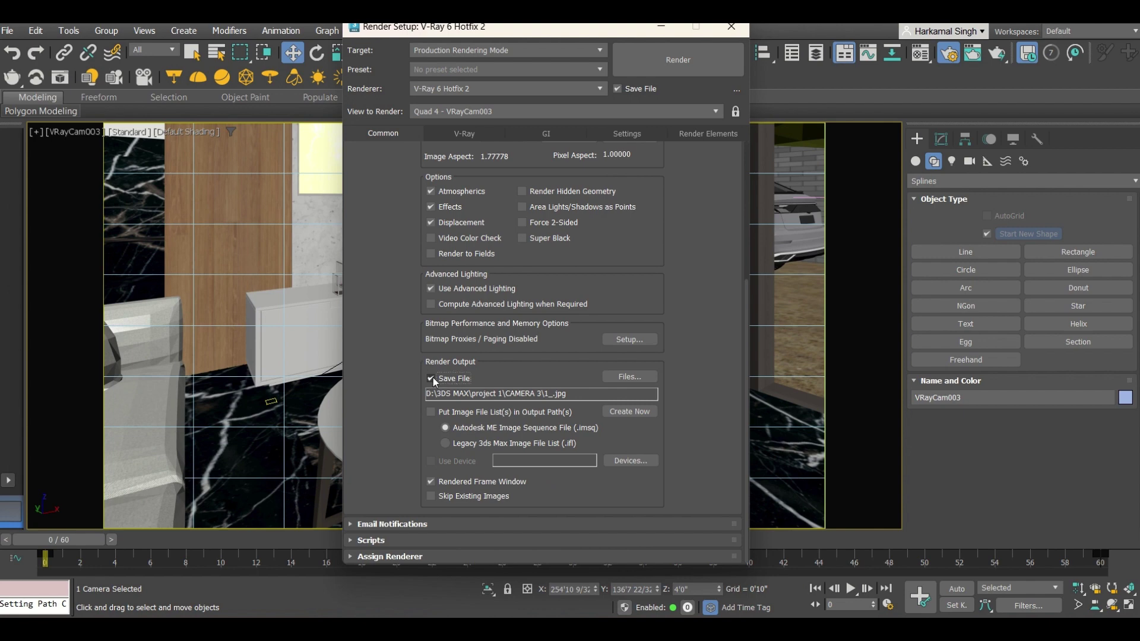
Set render output to JPEG file 1_ in D:\3DS MAX\project 1\CAMERA 3.
{"action": "left_click", "coordinate": [625, 378]}
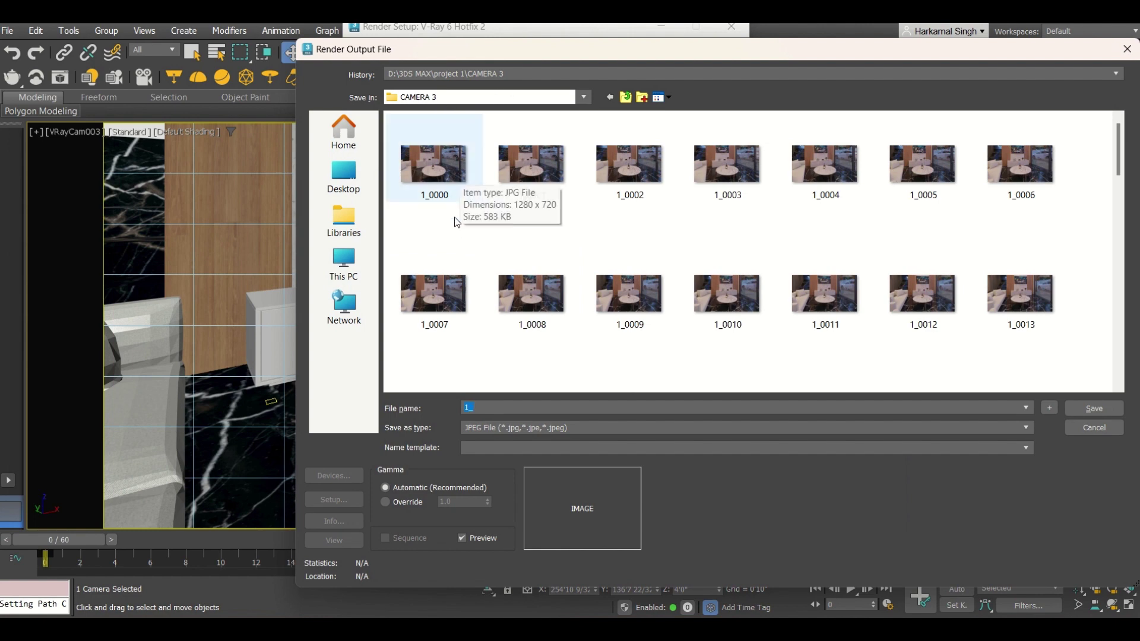
{"action": "left_click", "coordinate": [481, 409]}
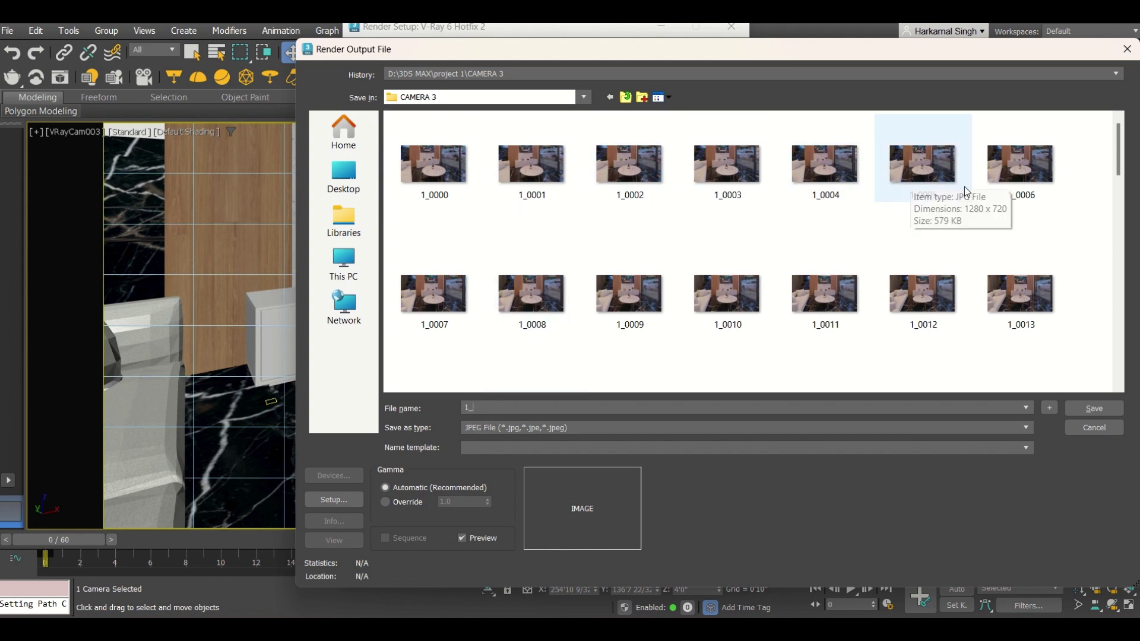
{"action": "left_click", "coordinate": [564, 429]}
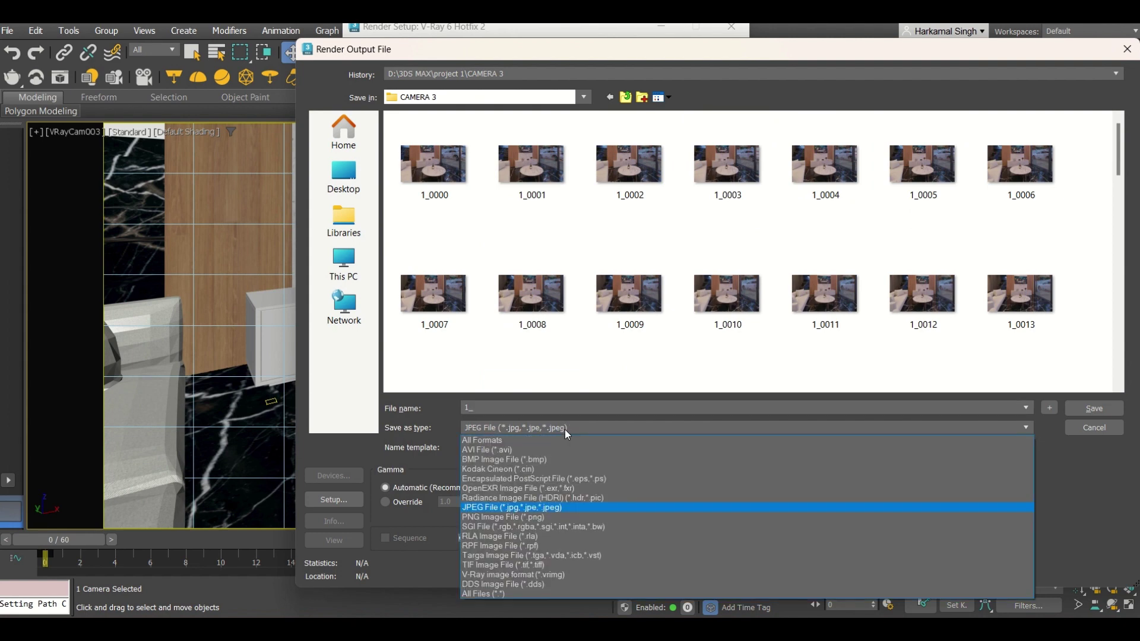
{"action": "left_click", "coordinate": [495, 508]}
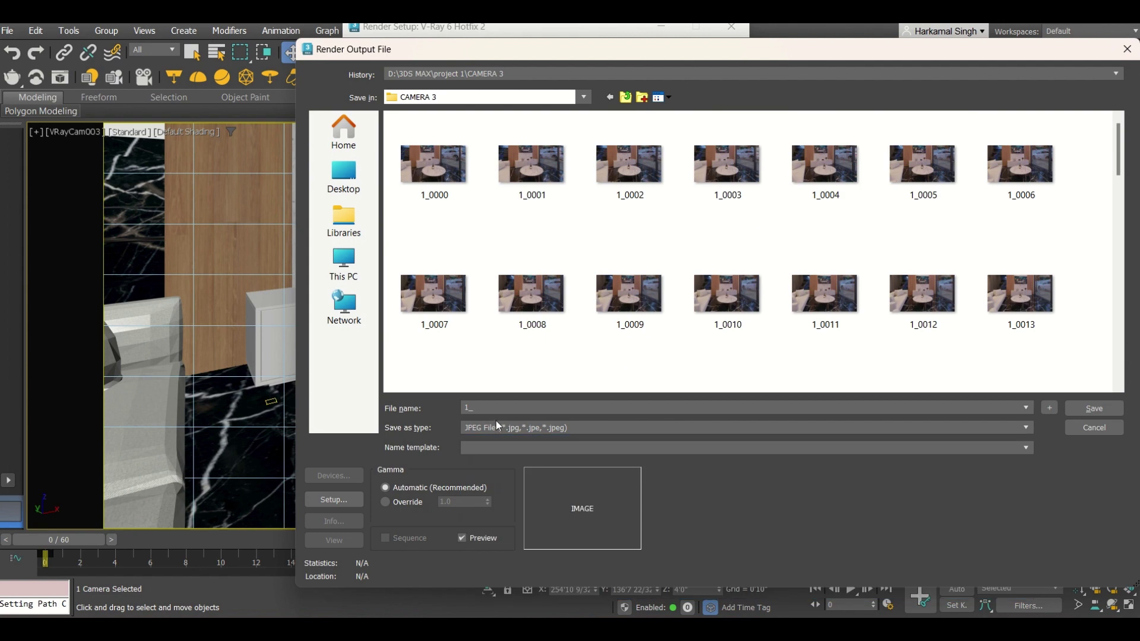
{"action": "left_click", "coordinate": [1109, 412]}
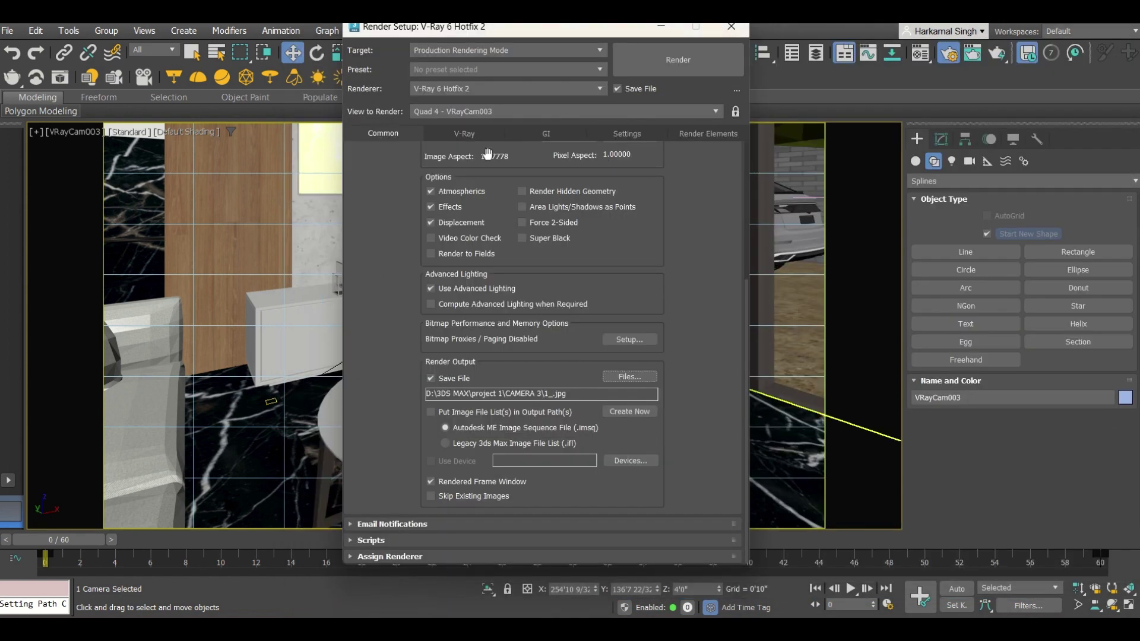
Keep the Bucket image sampler and set its noise threshold to 0.05 on the V-Ray tab.
{"action": "left_click", "coordinate": [478, 133]}
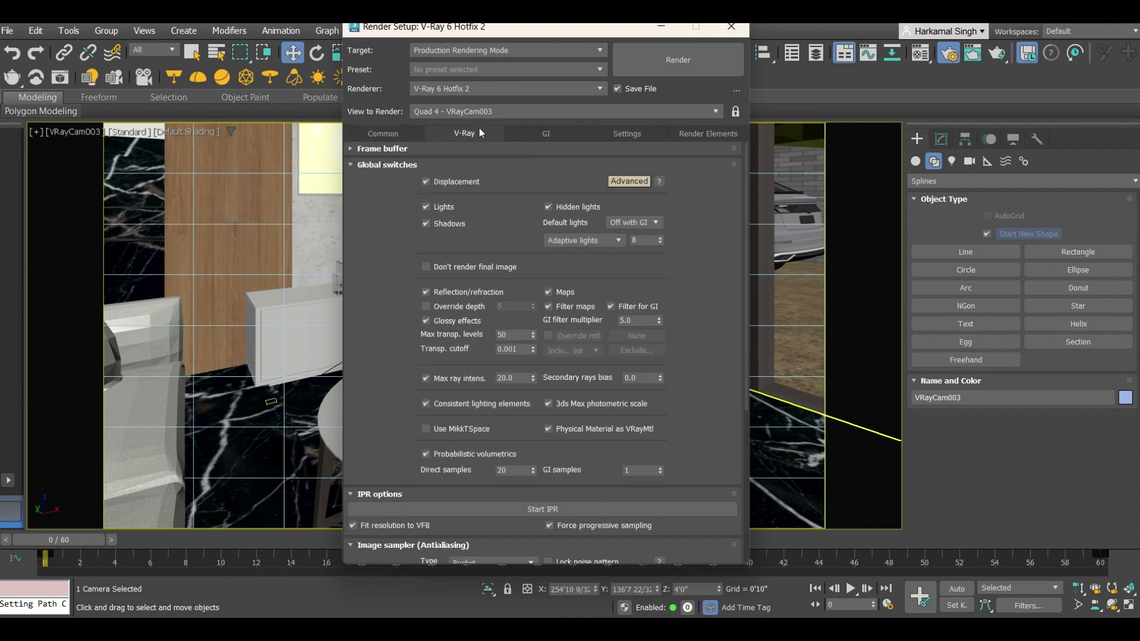
{"action": "scroll", "coordinate": [391, 272], "scroll_direction": "down", "scroll_amount": 8}
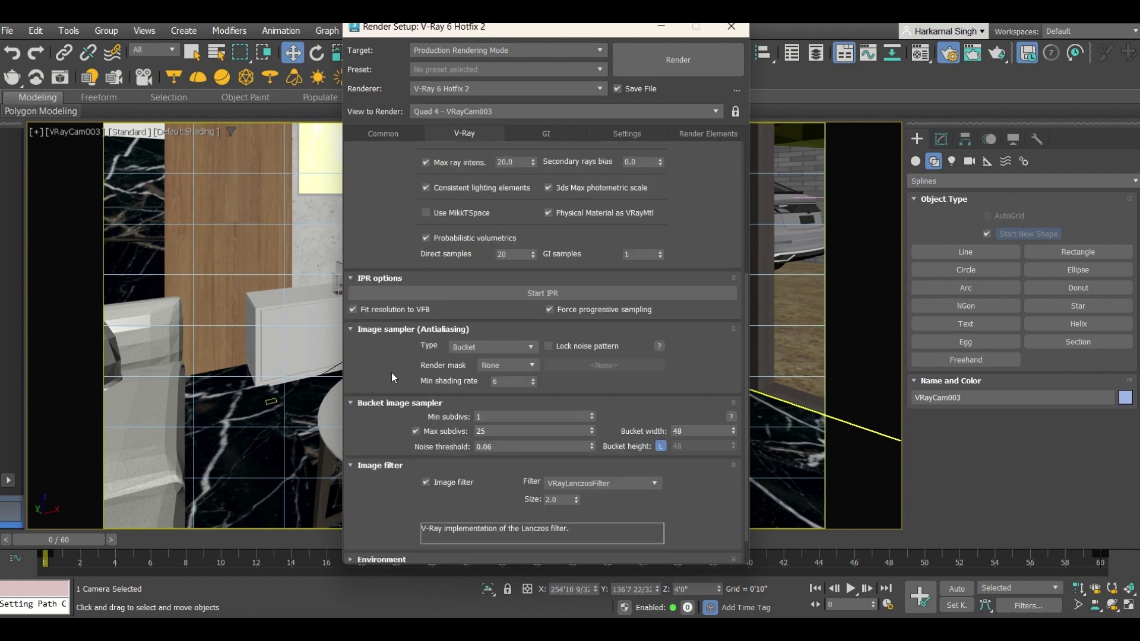
{"action": "left_click", "coordinate": [480, 347]}
{"action": "left_click", "coordinate": [480, 348]}
{"action": "double_click", "coordinate": [498, 446]}
{"action": "type", "text": "0.05"}
{"action": "key", "text": "Return"}
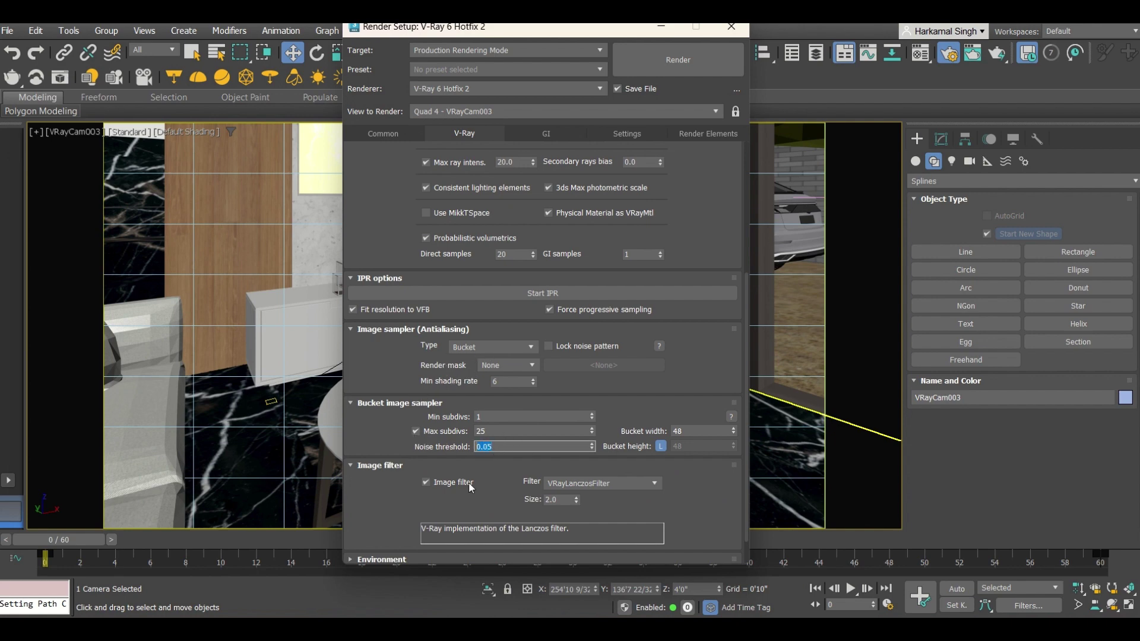
{"action": "left_click", "coordinate": [504, 446]}
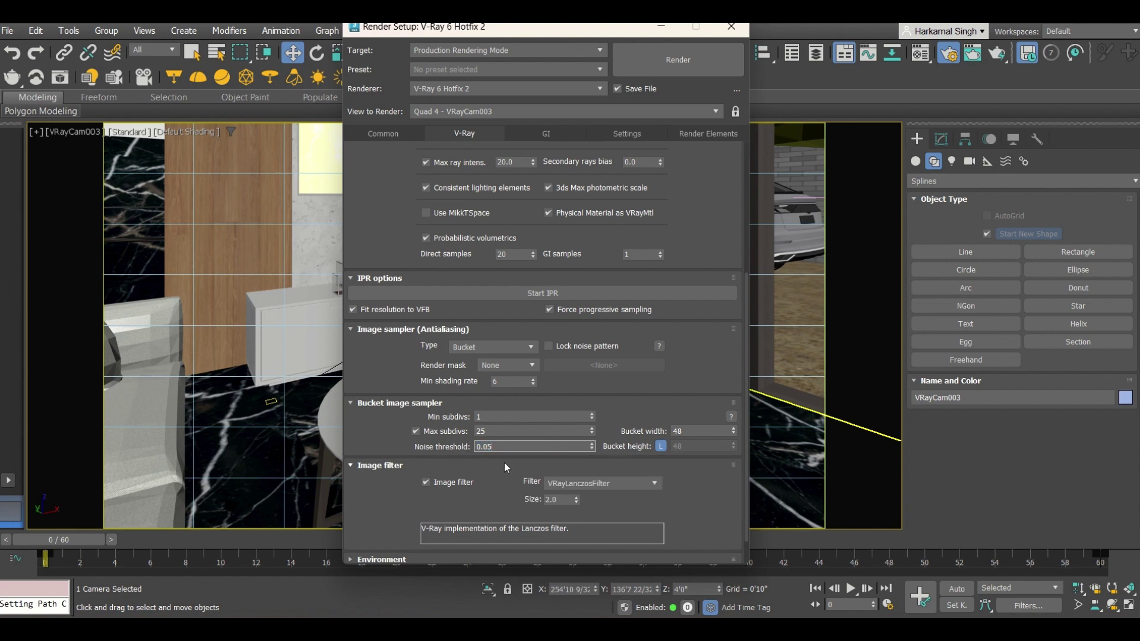
{"action": "key", "text": "BackSpace"}
{"action": "type", "text": "0"}
{"action": "type", "text": "0.05"}
On the GI tab, keep Brute force as primary and Light cache as secondary engine.
{"action": "left_click", "coordinate": [553, 136]}
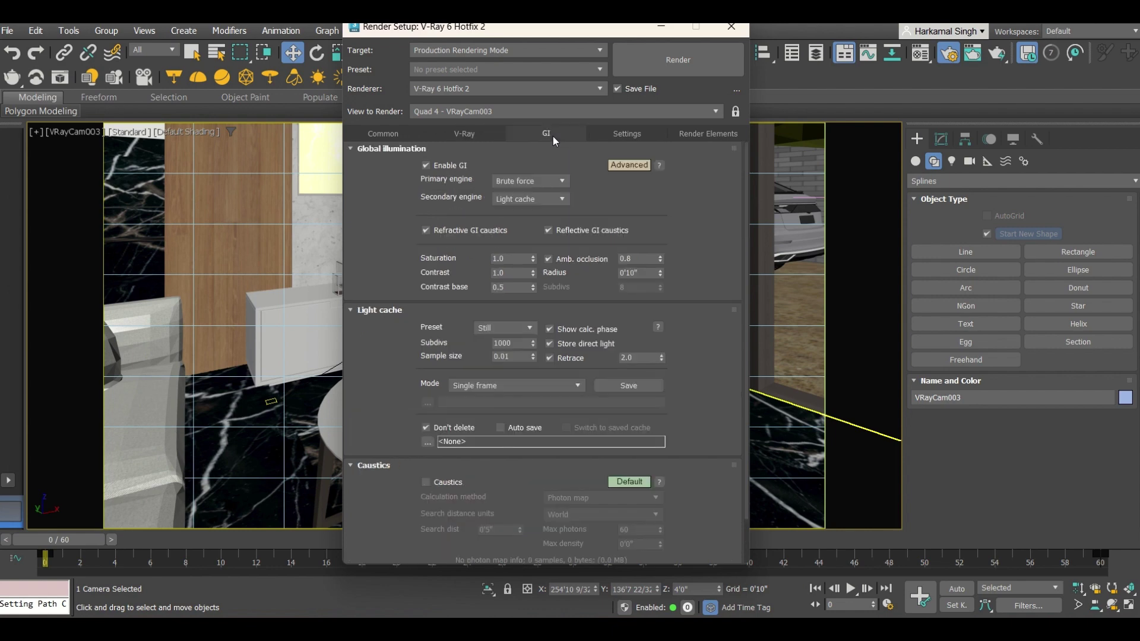
{"action": "left_click", "coordinate": [520, 179]}
{"action": "left_click", "coordinate": [519, 177]}
{"action": "left_click", "coordinate": [515, 181]}
{"action": "left_click", "coordinate": [515, 179]}
{"action": "left_click", "coordinate": [501, 200]}
{"action": "left_click", "coordinate": [501, 202]}
{"action": "scroll", "coordinate": [368, 369], "scroll_direction": "down", "scroll_amount": 2}
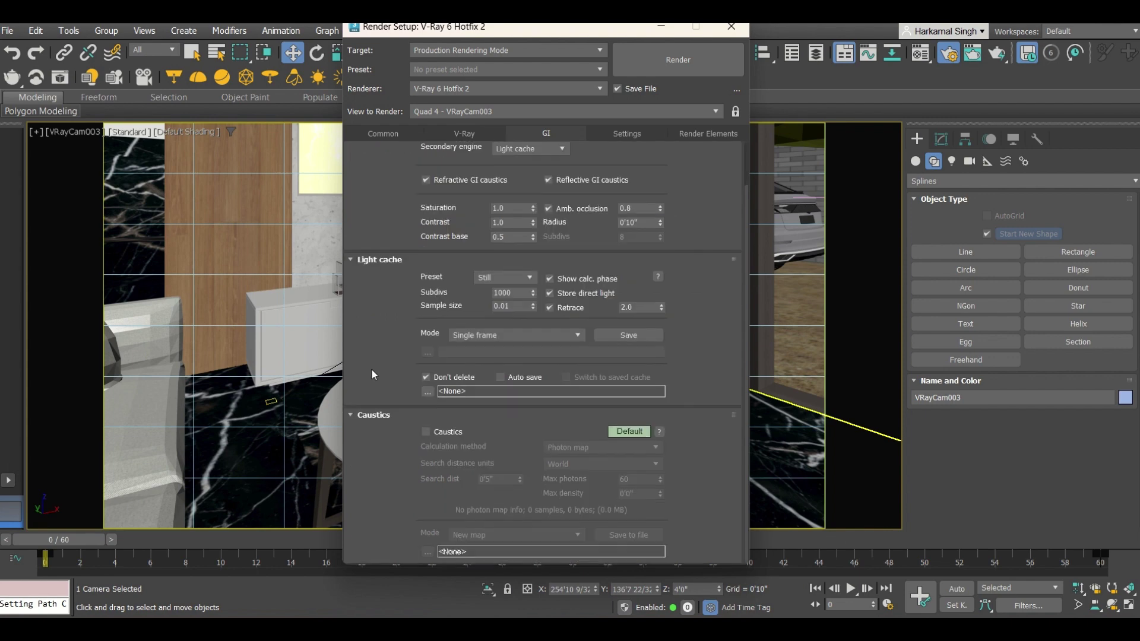
{"action": "scroll", "coordinate": [397, 394], "scroll_direction": "up", "scroll_amount": 2}
On the Settings tab, keep the bucket sequence at Top->Bottom.
{"action": "left_click", "coordinate": [615, 133]}
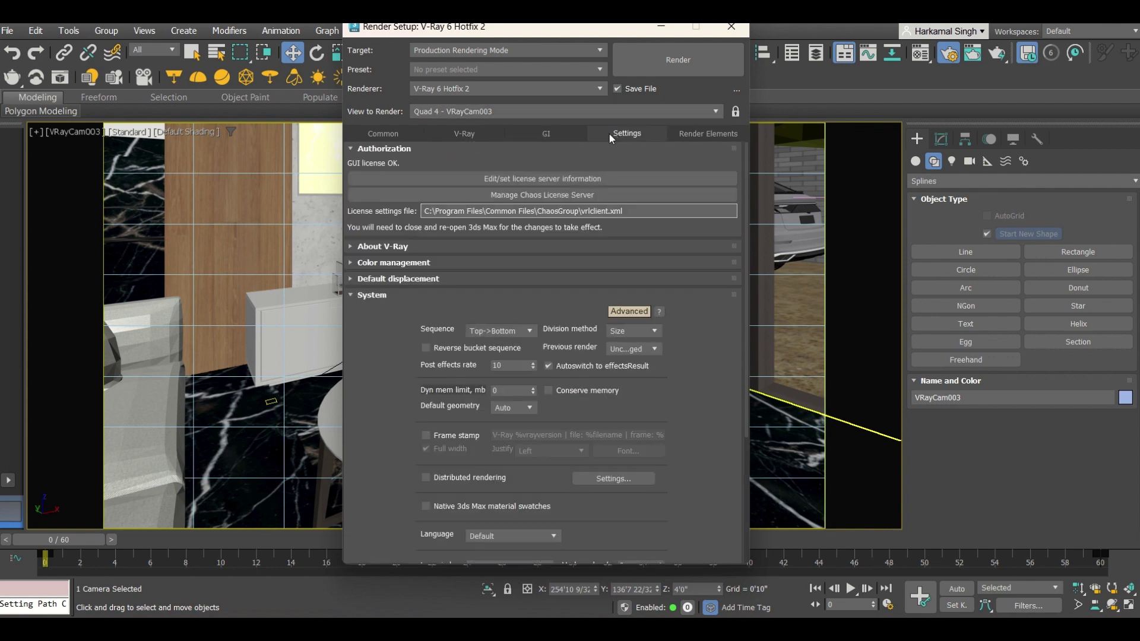
{"action": "left_click", "coordinate": [501, 332]}
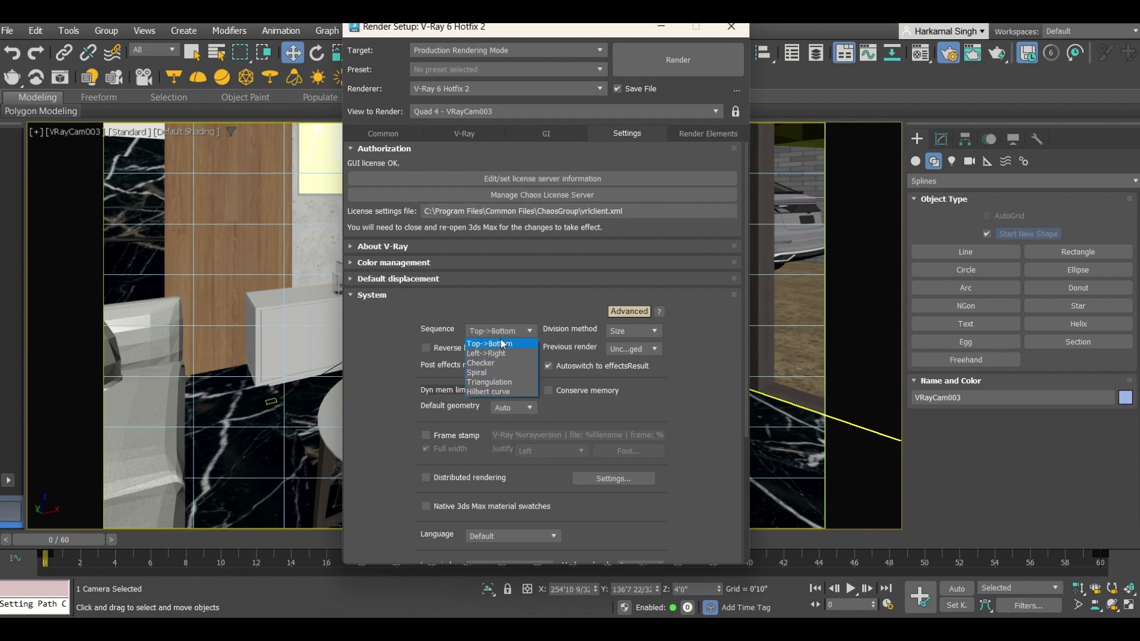
{"action": "left_click", "coordinate": [503, 331]}
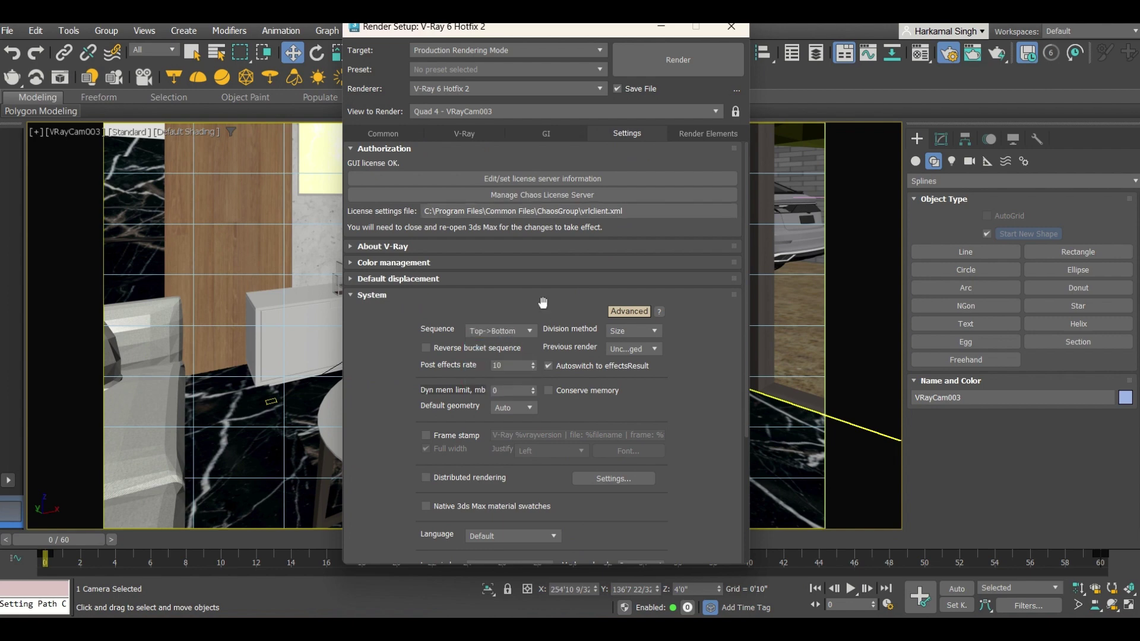
Browse the available render elements (VRayDenoiser, VRayMtlID, VRayCoatGlossiness) and cancel without adding any.
{"action": "left_click", "coordinate": [691, 130]}
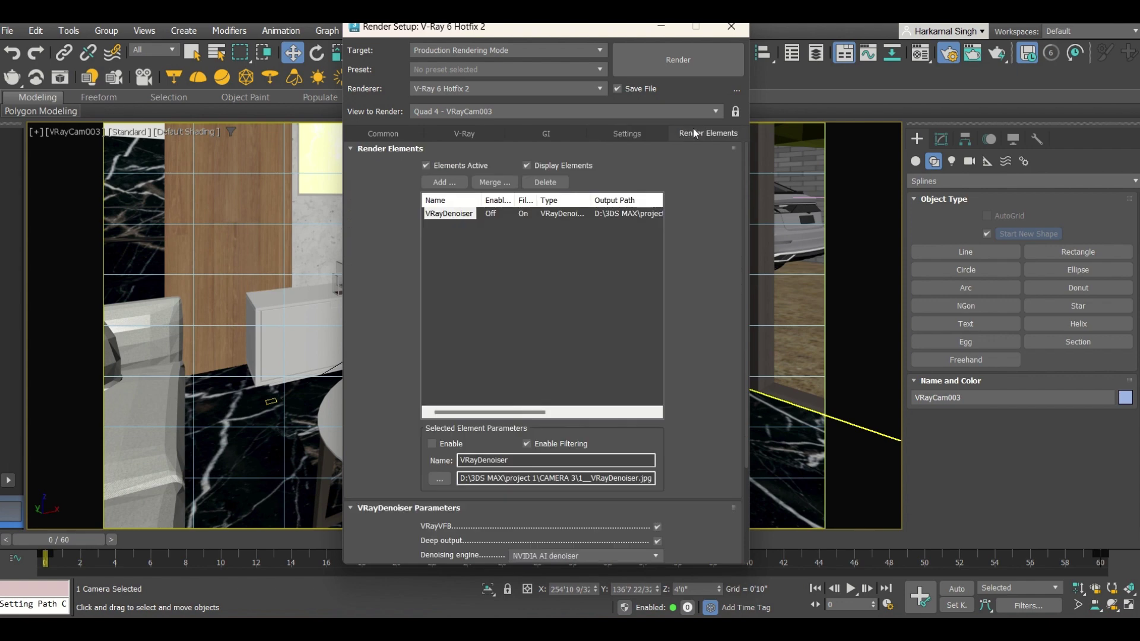
{"action": "left_click", "coordinate": [455, 183]}
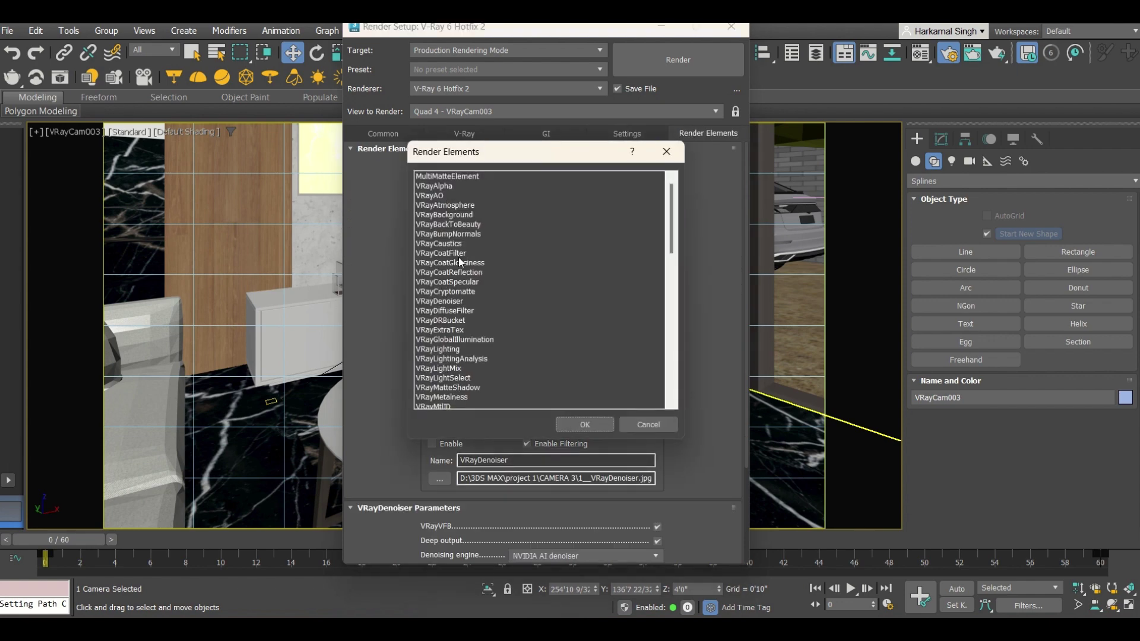
{"action": "left_click", "coordinate": [451, 302]}
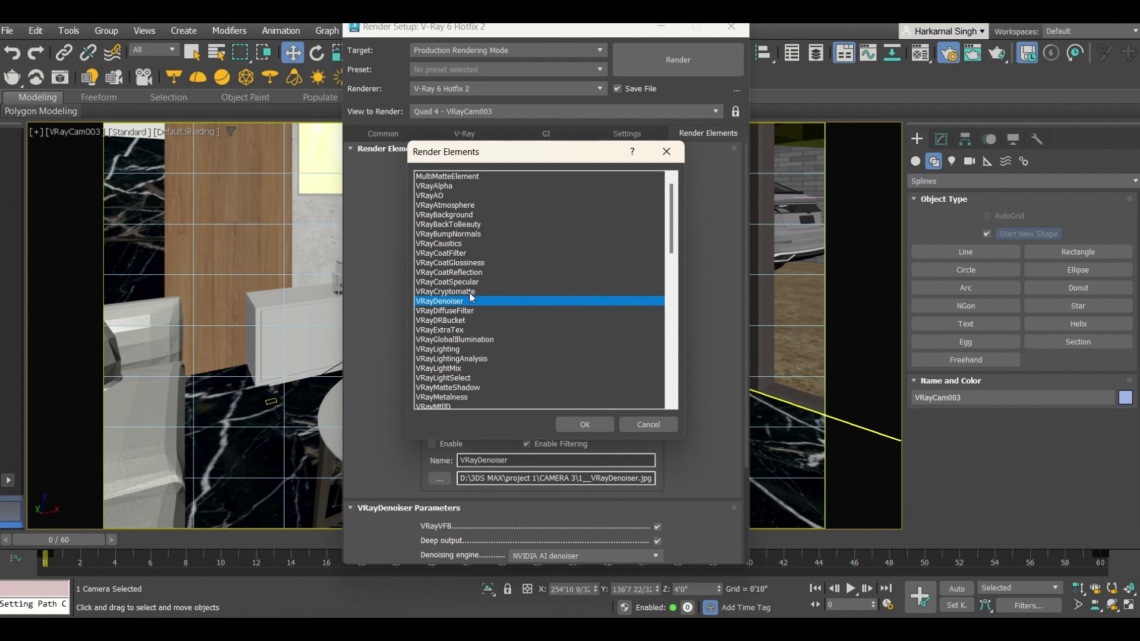
{"action": "left_click", "coordinate": [577, 407]}
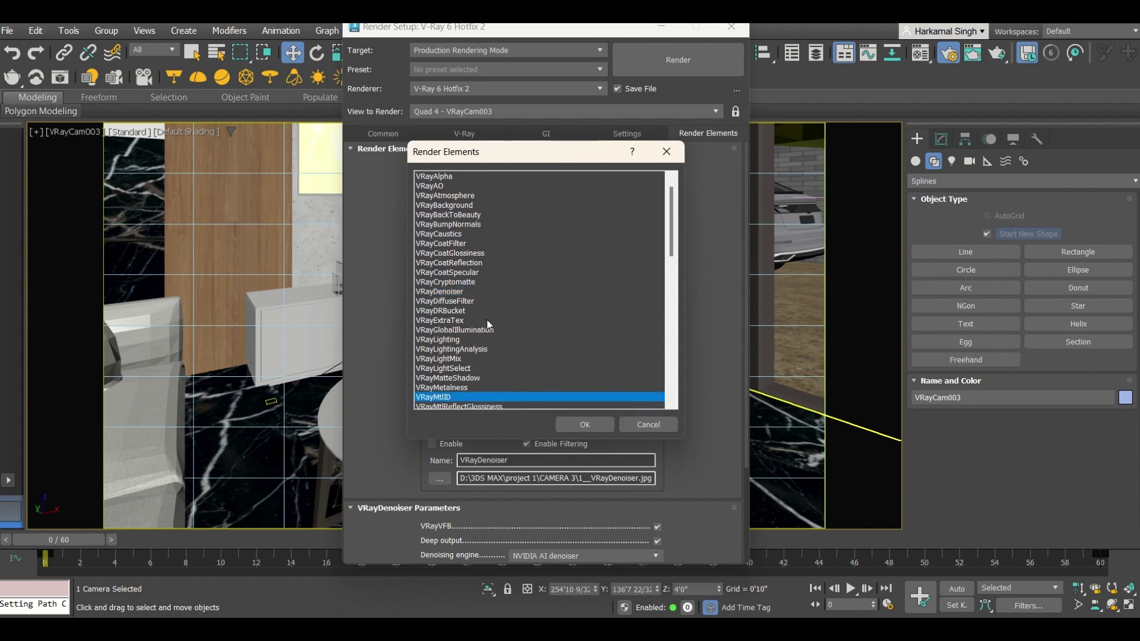
{"action": "left_click", "coordinate": [458, 252]}
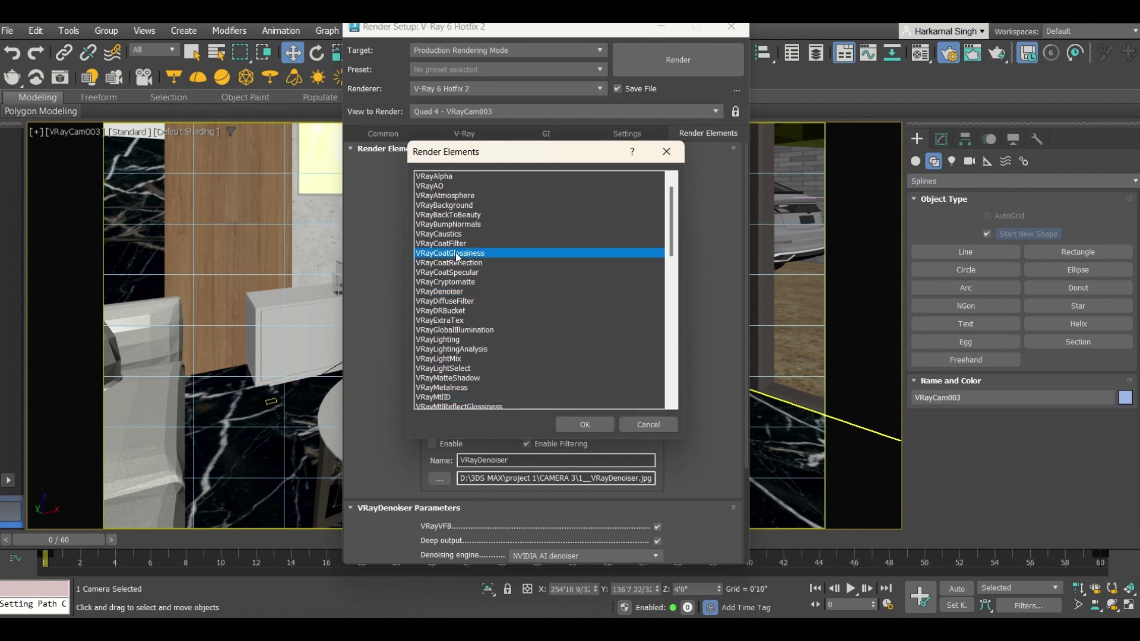
{"action": "left_click", "coordinate": [461, 292]}
{"action": "left_click", "coordinate": [661, 424]}
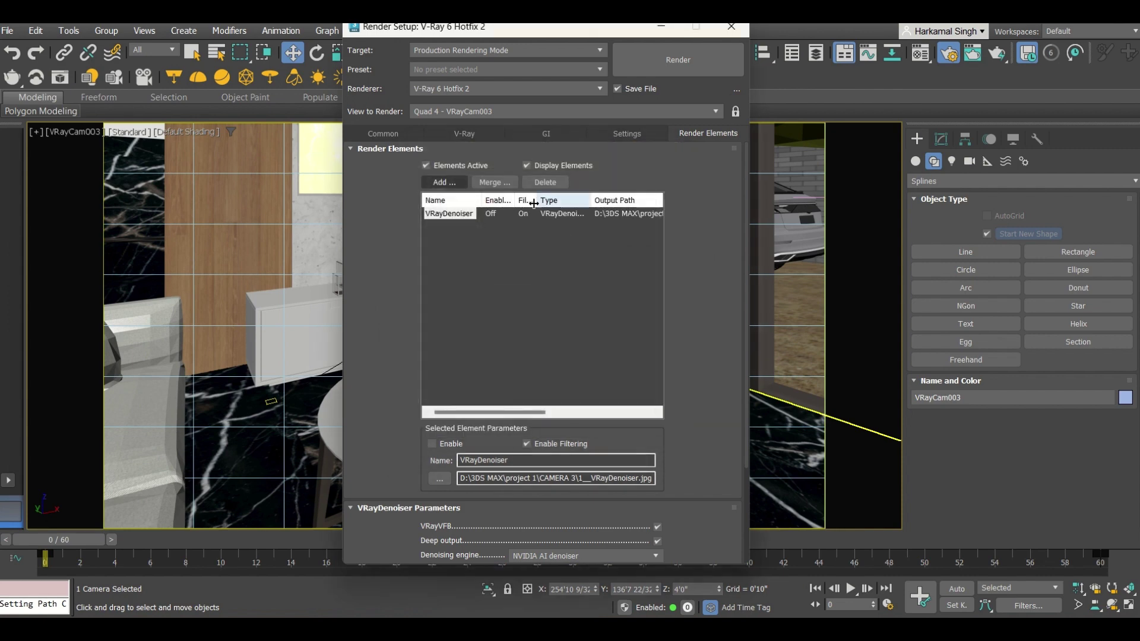
Keep NVIDIA AI denoiser as the VRayDenoiser denoising engine.
{"action": "scroll", "coordinate": [689, 416], "scroll_direction": "down", "scroll_amount": 4}
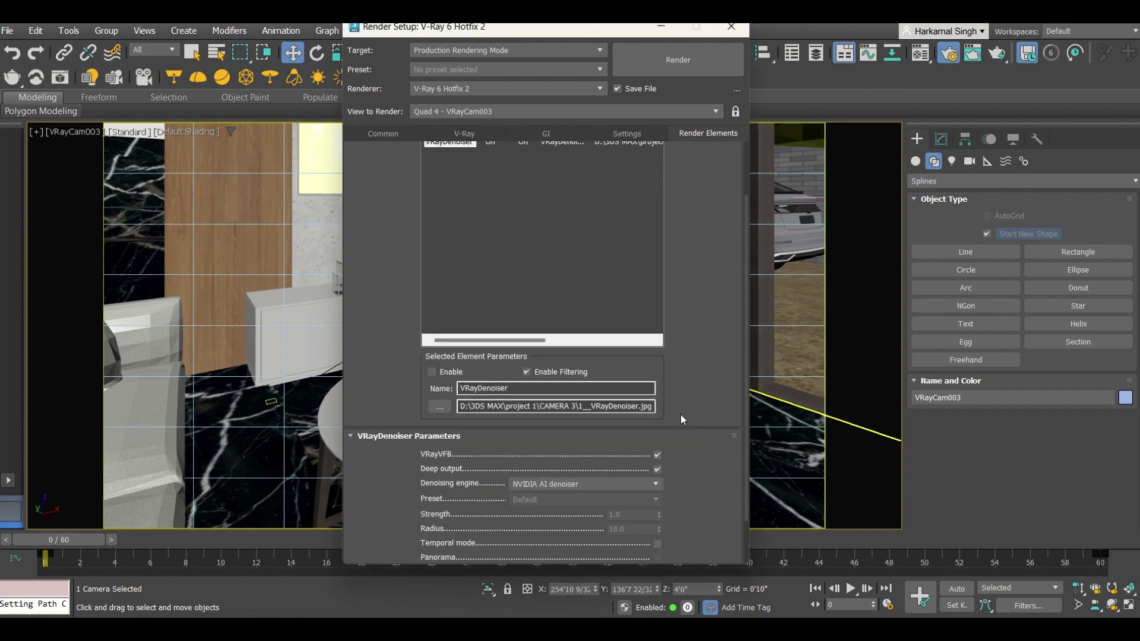
{"action": "left_click", "coordinate": [555, 427]}
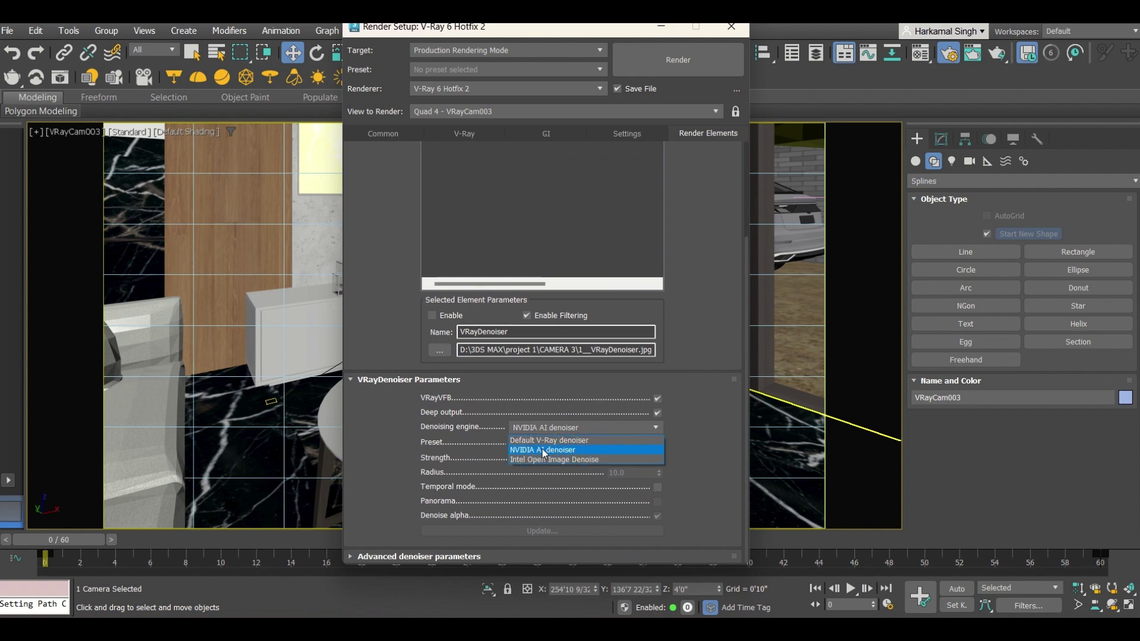
{"action": "left_click", "coordinate": [543, 450]}
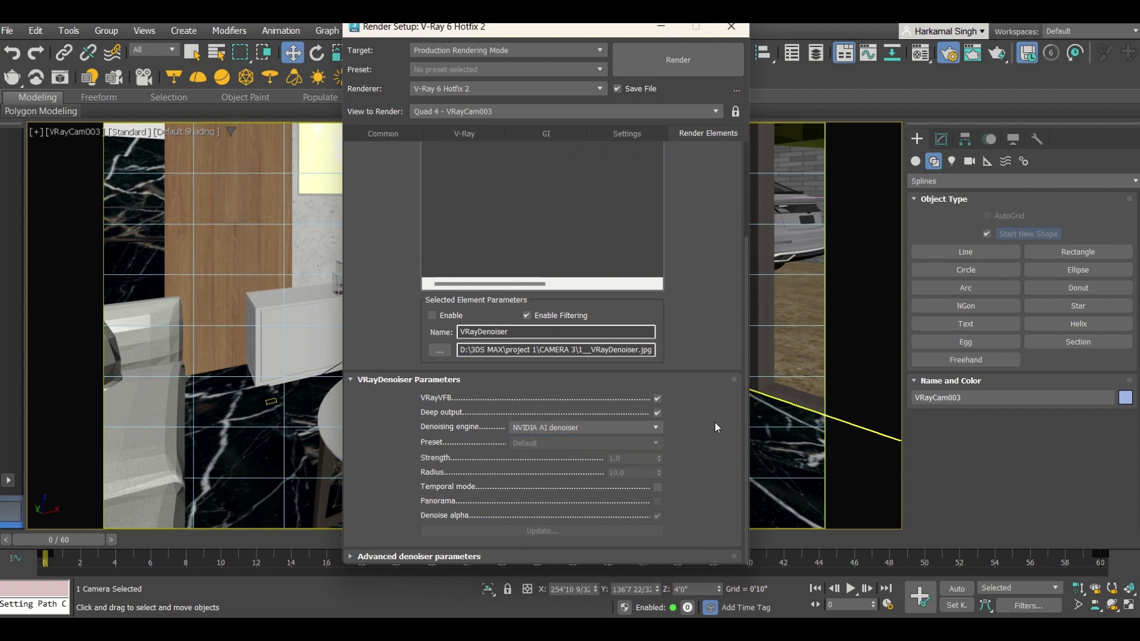
{"action": "scroll", "coordinate": [713, 425], "scroll_direction": "up", "scroll_amount": 4}
Start rendering from the Common tab and answer the overwrite confirmation for the existing frame.
{"action": "left_click", "coordinate": [359, 137]}
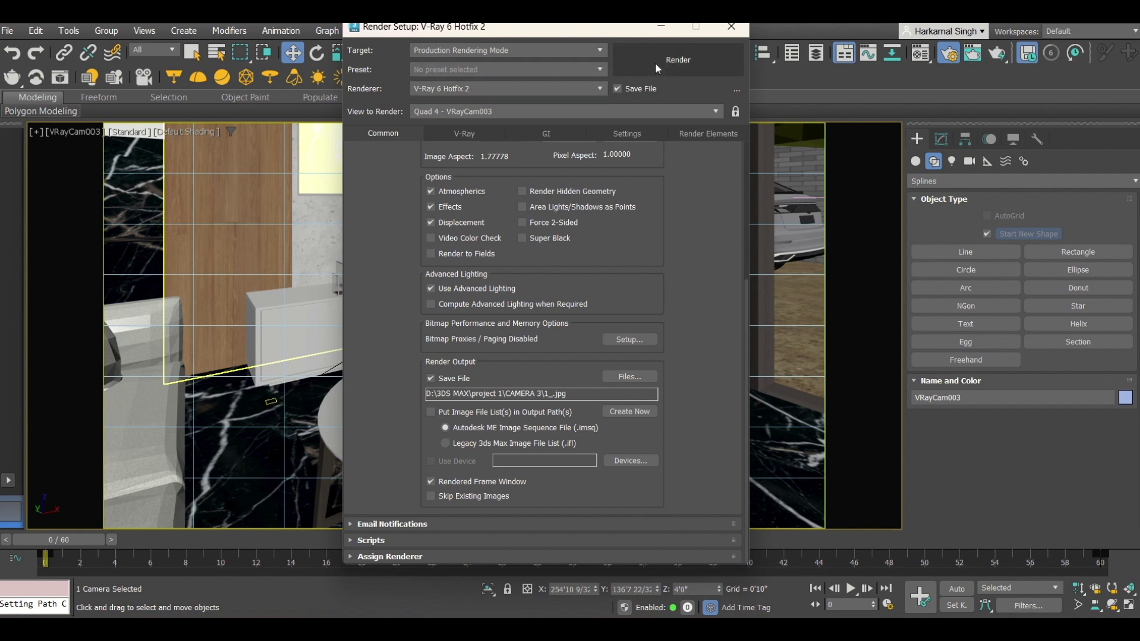
{"action": "left_click", "coordinate": [677, 59]}
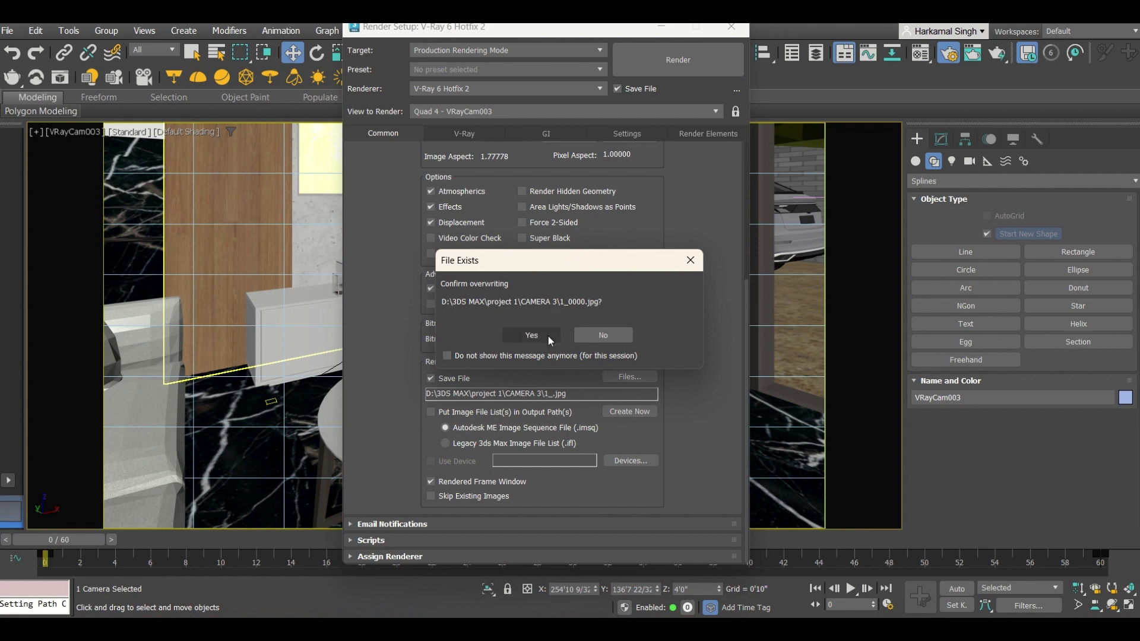
{"action": "left_click", "coordinate": [615, 336]}
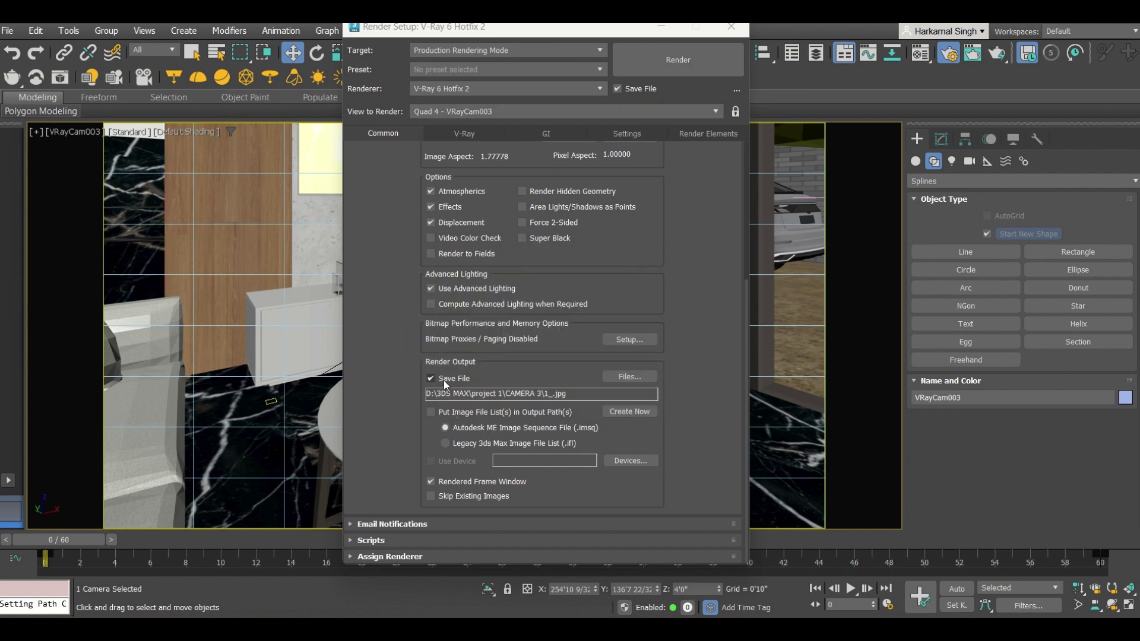
Create a Desktop folder 'test render' and set the output file to 1_ inside it.
{"action": "left_click", "coordinate": [642, 377]}
{"action": "left_click", "coordinate": [345, 173]}
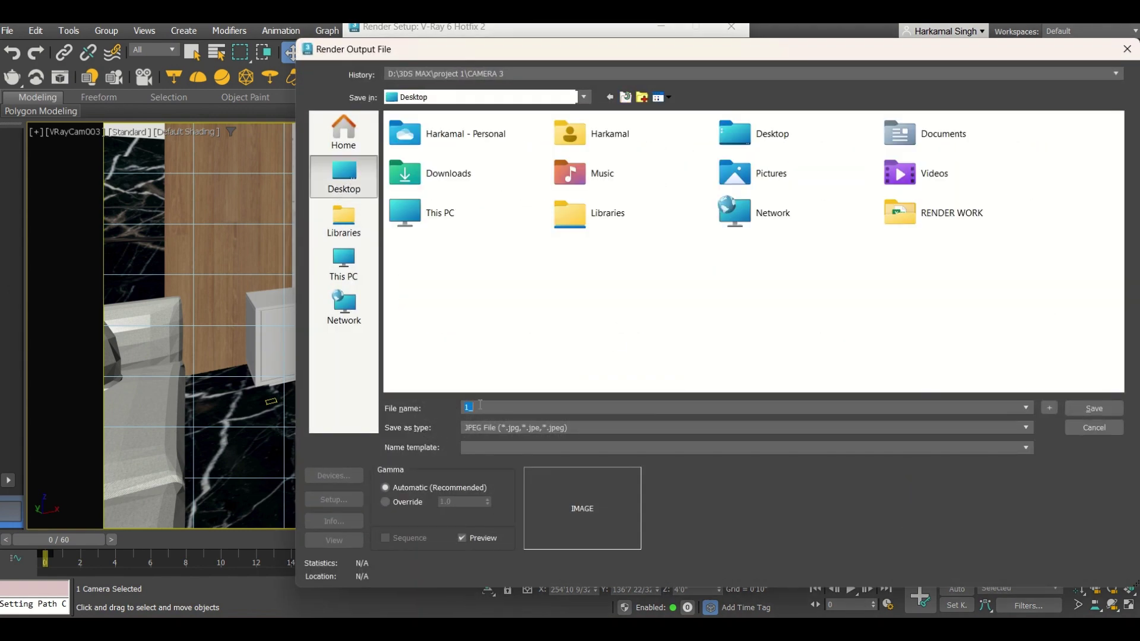
{"action": "type", "text": "1"}
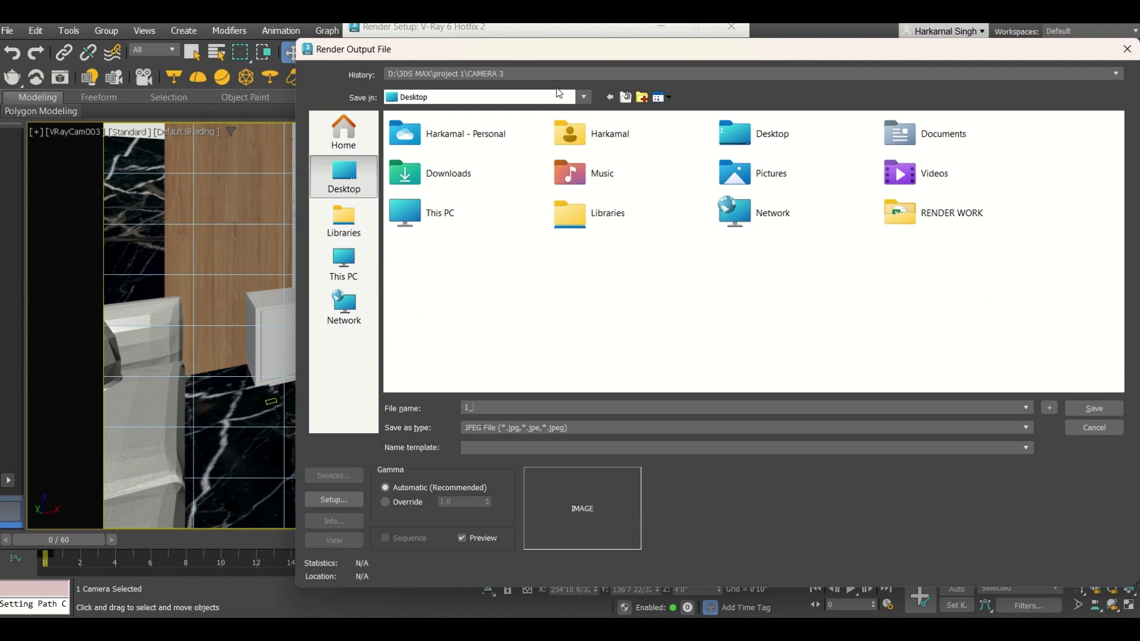
{"action": "left_click", "coordinate": [642, 100]}
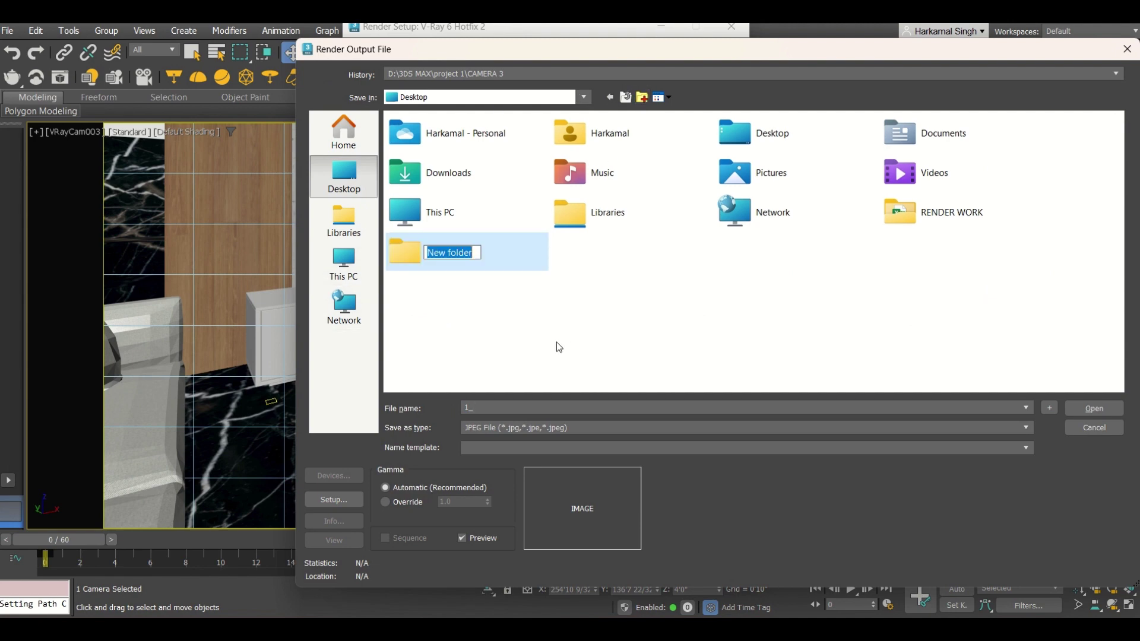
{"action": "type", "text": "test re"}
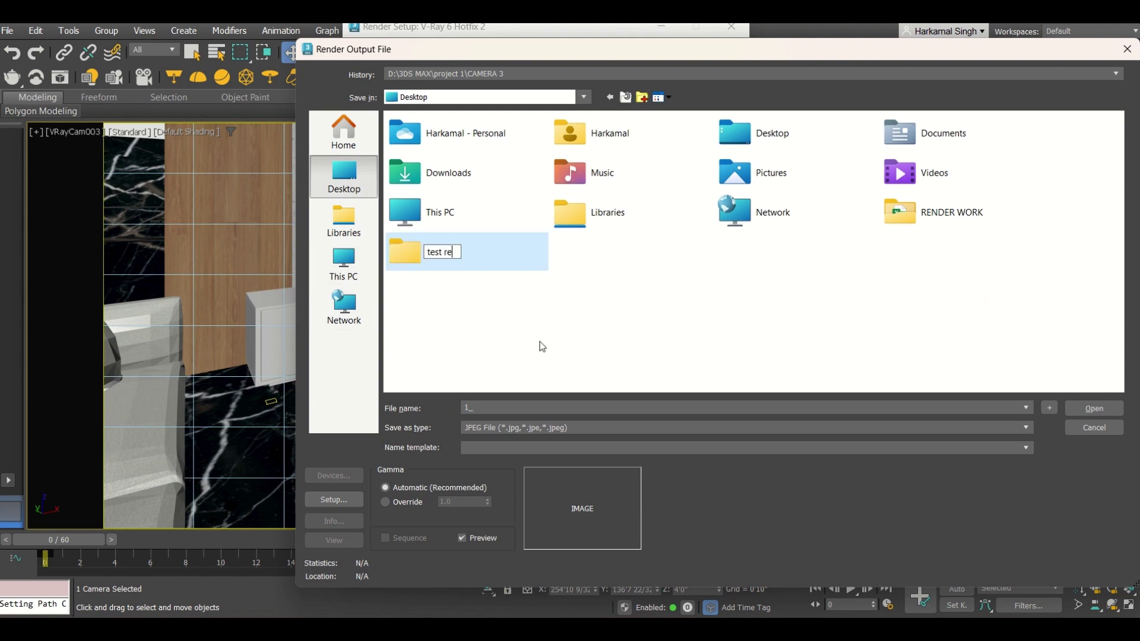
{"action": "type", "text": "nder"}
{"action": "key", "text": "Return"}
{"action": "double_click", "coordinate": [460, 248]}
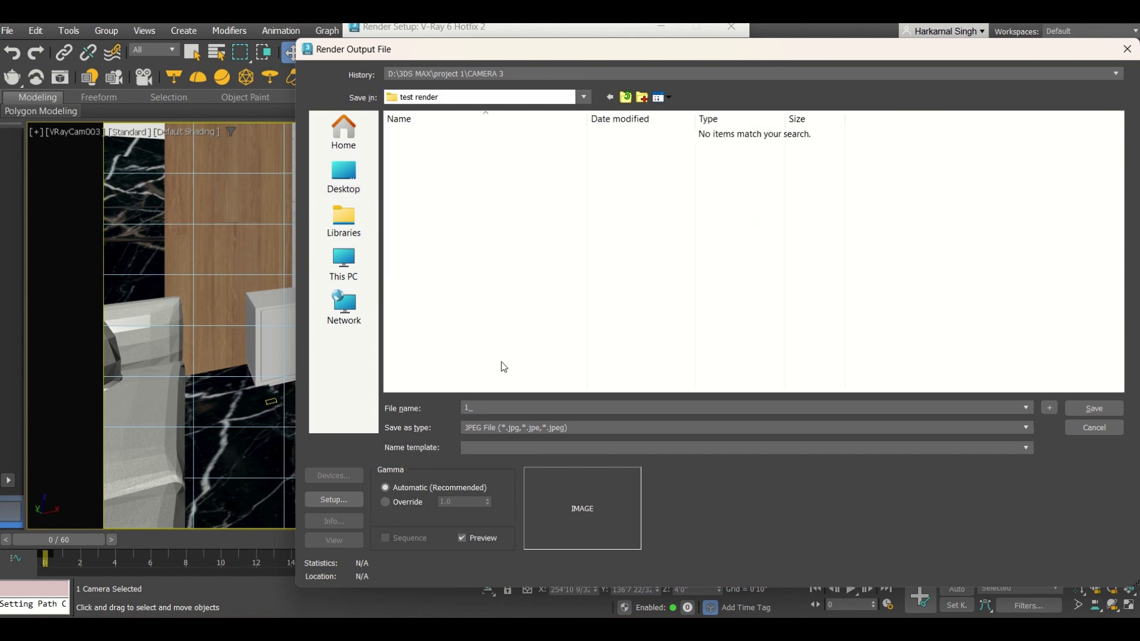
{"action": "left_click", "coordinate": [509, 407]}
{"action": "type", "text": "1_"}
{"action": "left_click", "coordinate": [1094, 408]}
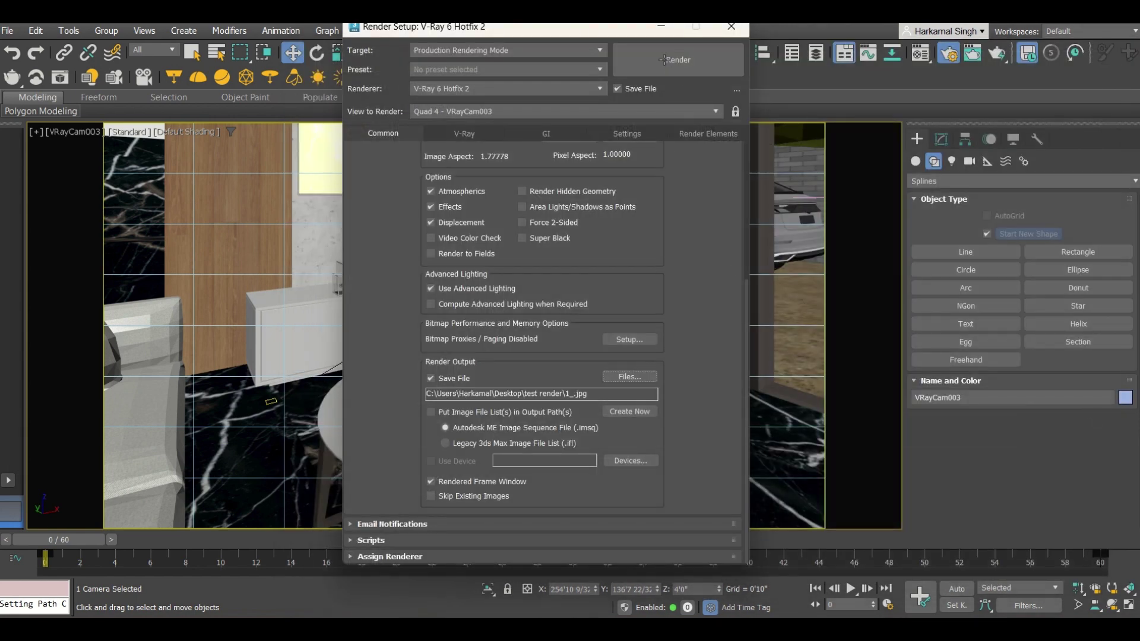
Start a test render of VRayCam003, stop it, then close the frame buffer and Render Setup.
{"action": "left_click", "coordinate": [663, 60]}
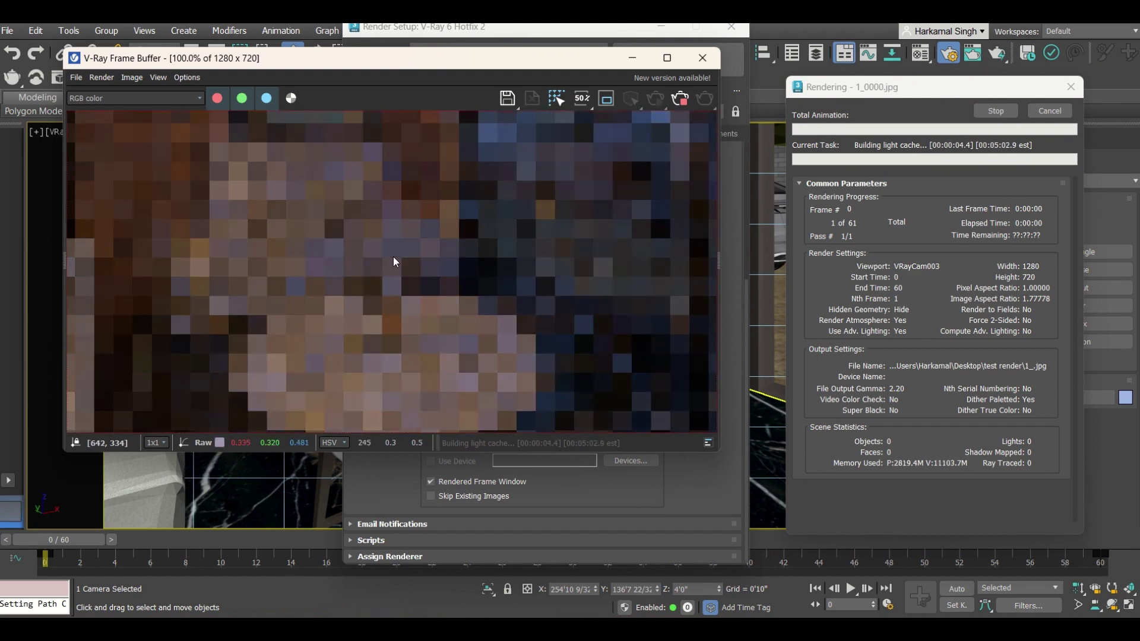
{"action": "scroll", "coordinate": [393, 257], "scroll_direction": "down", "scroll_amount": 1}
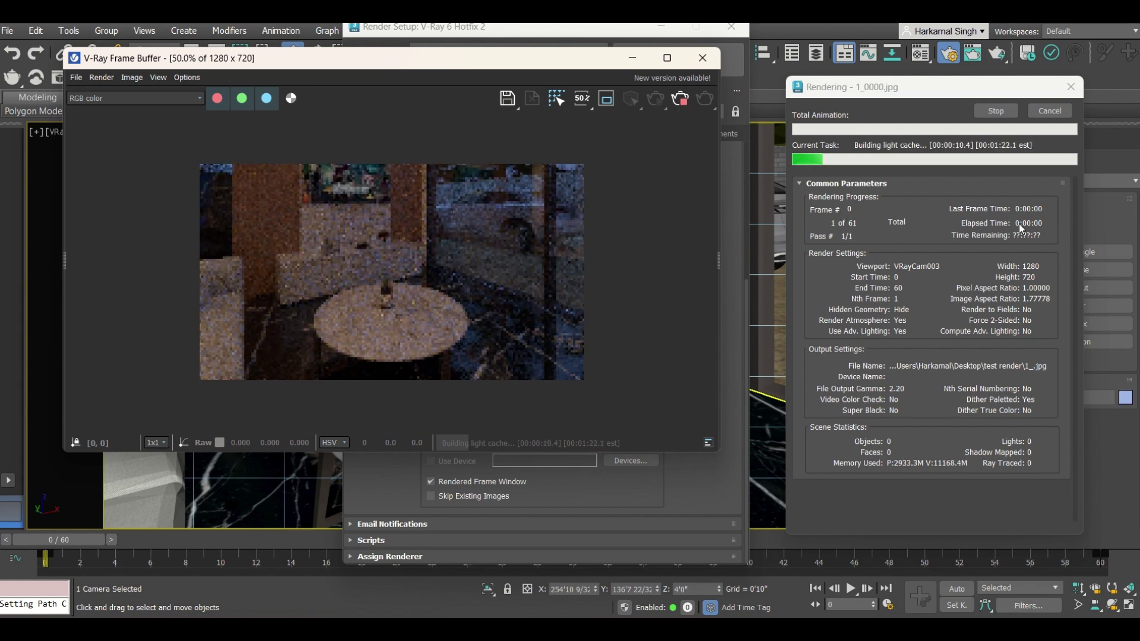
{"action": "left_click", "coordinate": [995, 112]}
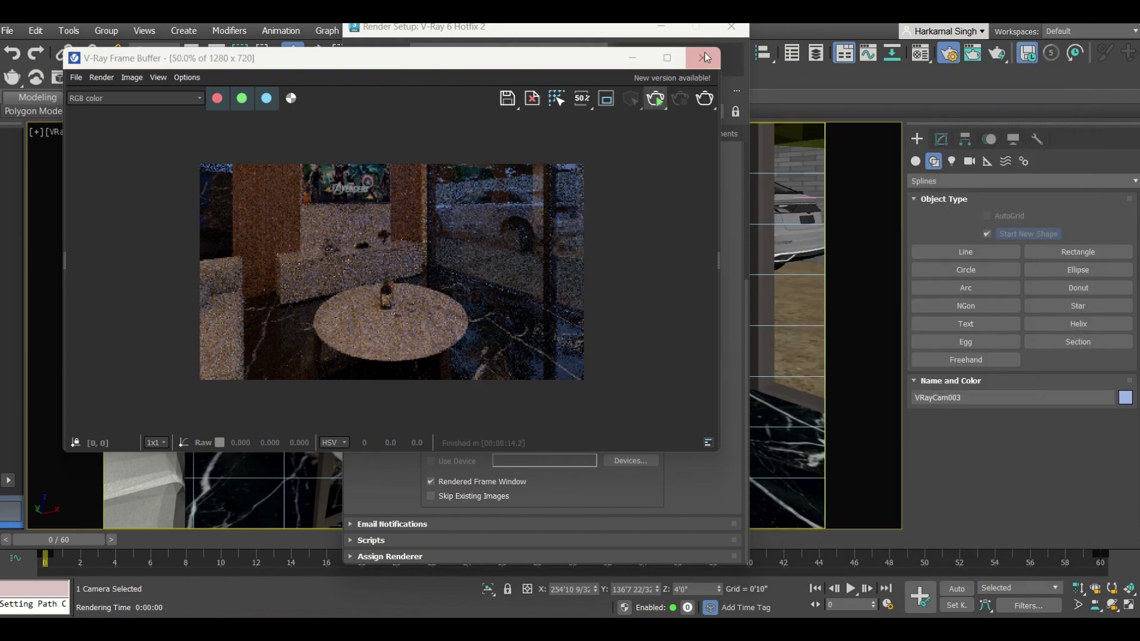
{"action": "left_click", "coordinate": [702, 58]}
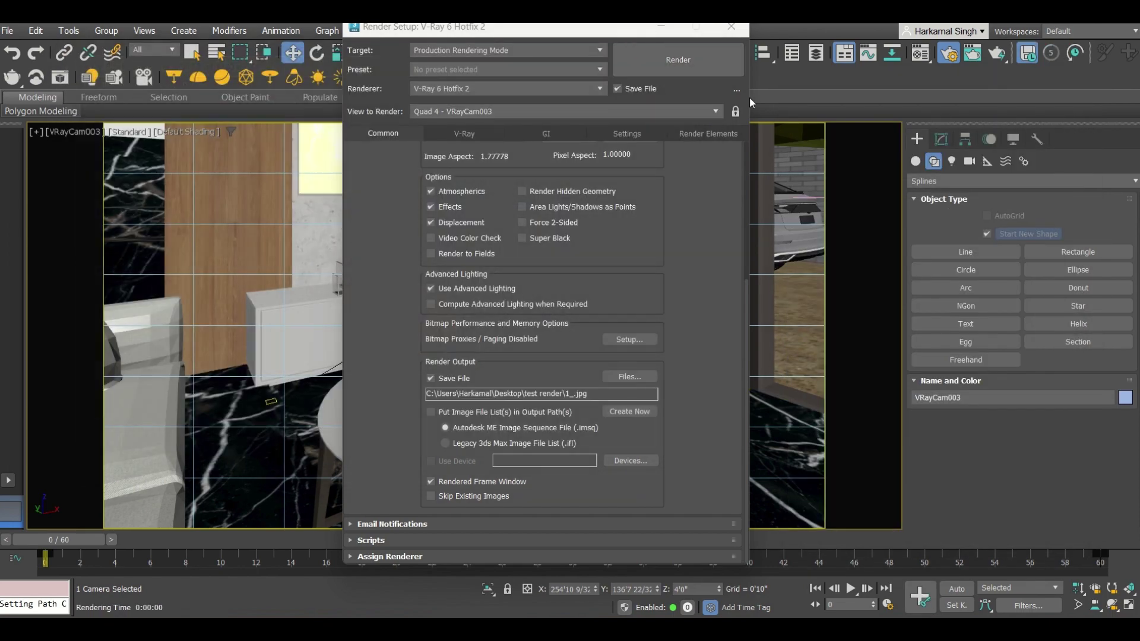
{"action": "left_click", "coordinate": [730, 34]}
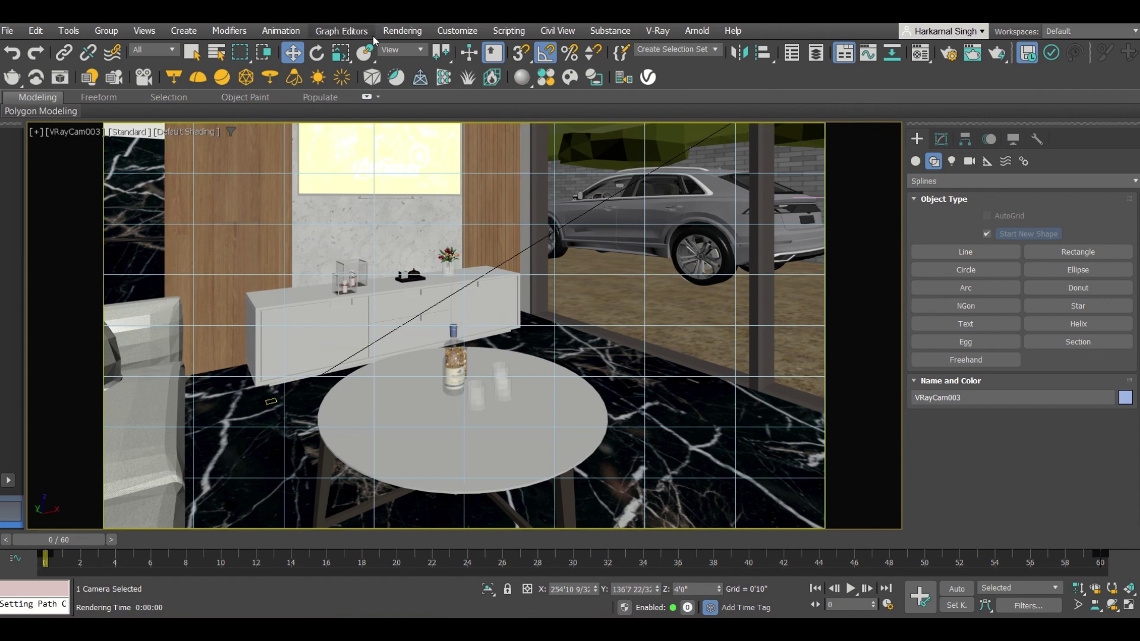
Open Compare Media in RAM Player and browse Channel A to D:\3DS MAX\project 1\CAMERA 3.
{"action": "left_click", "coordinate": [392, 30]}
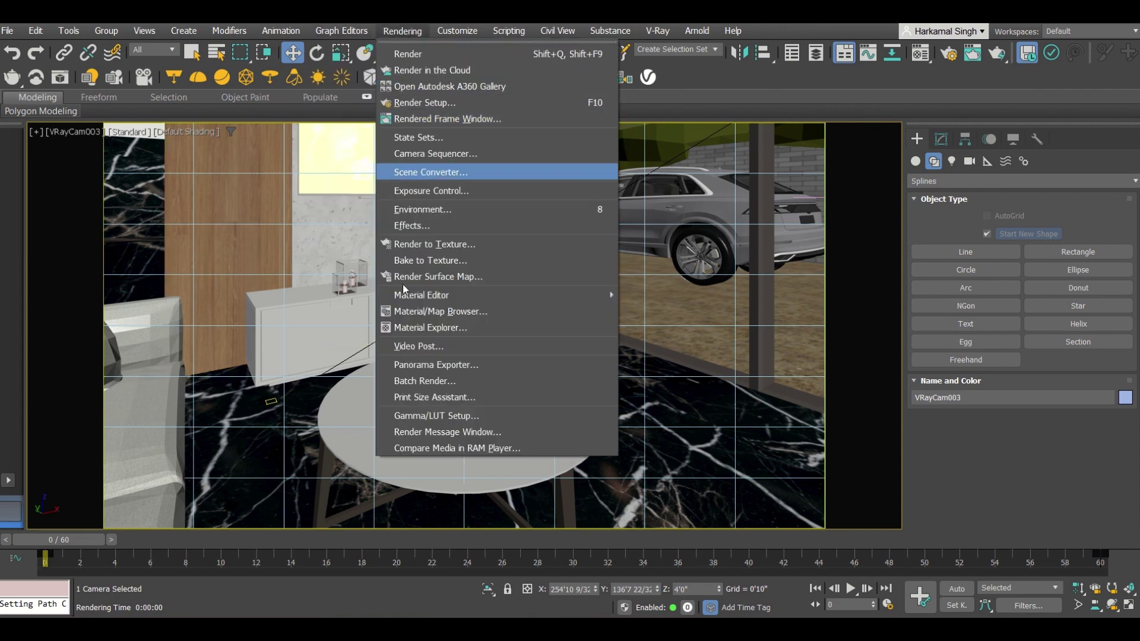
{"action": "left_click", "coordinate": [440, 449]}
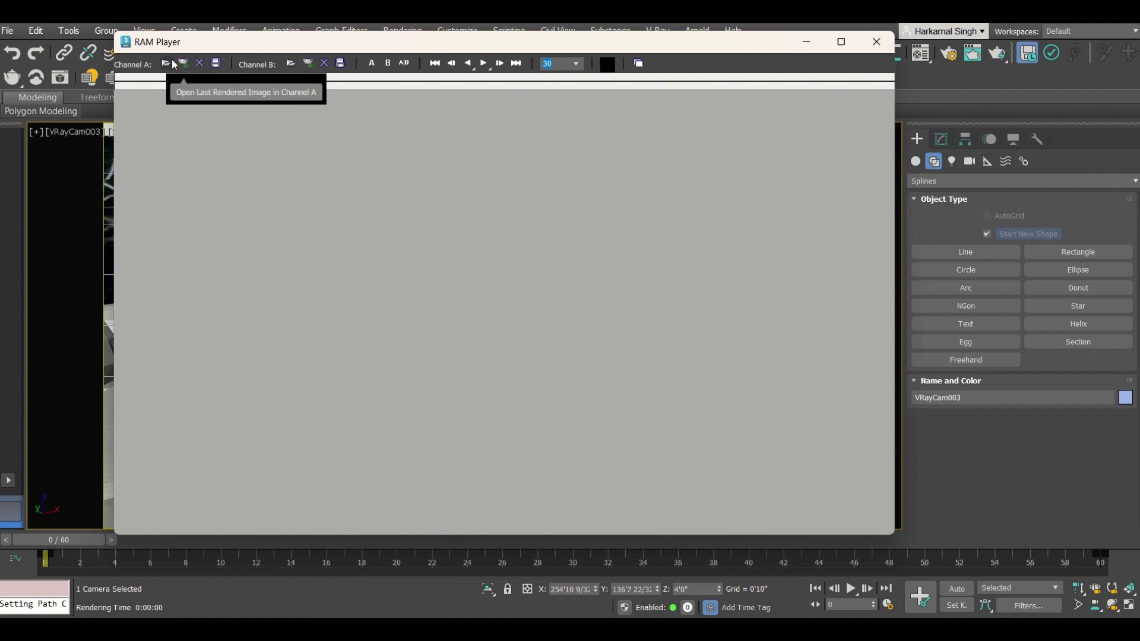
{"action": "left_click", "coordinate": [167, 63]}
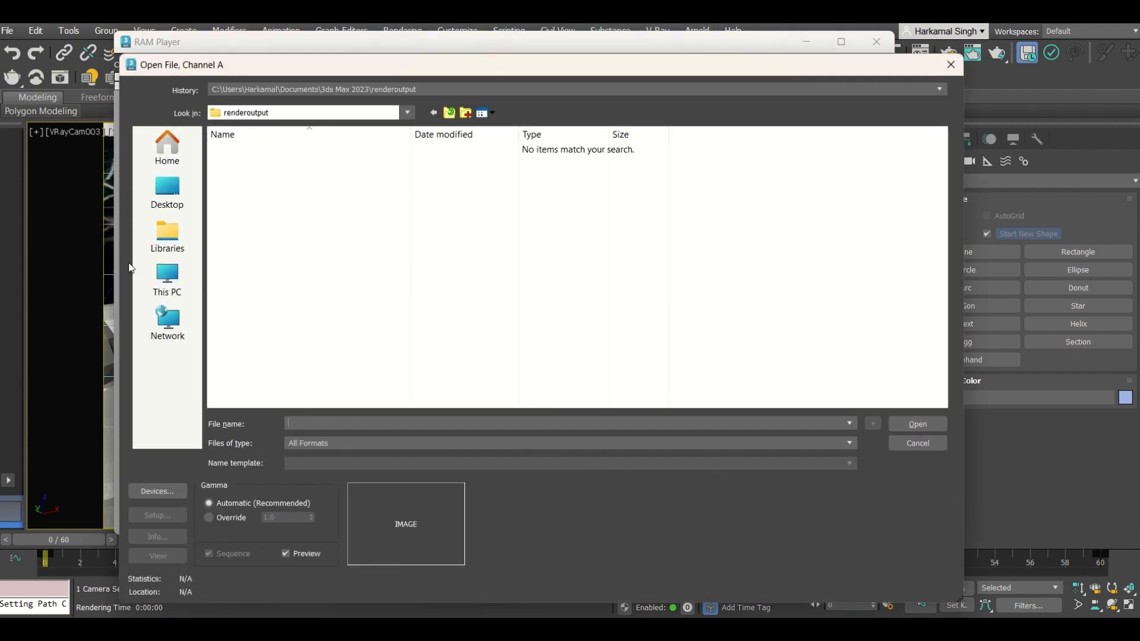
{"action": "left_click", "coordinate": [167, 279]}
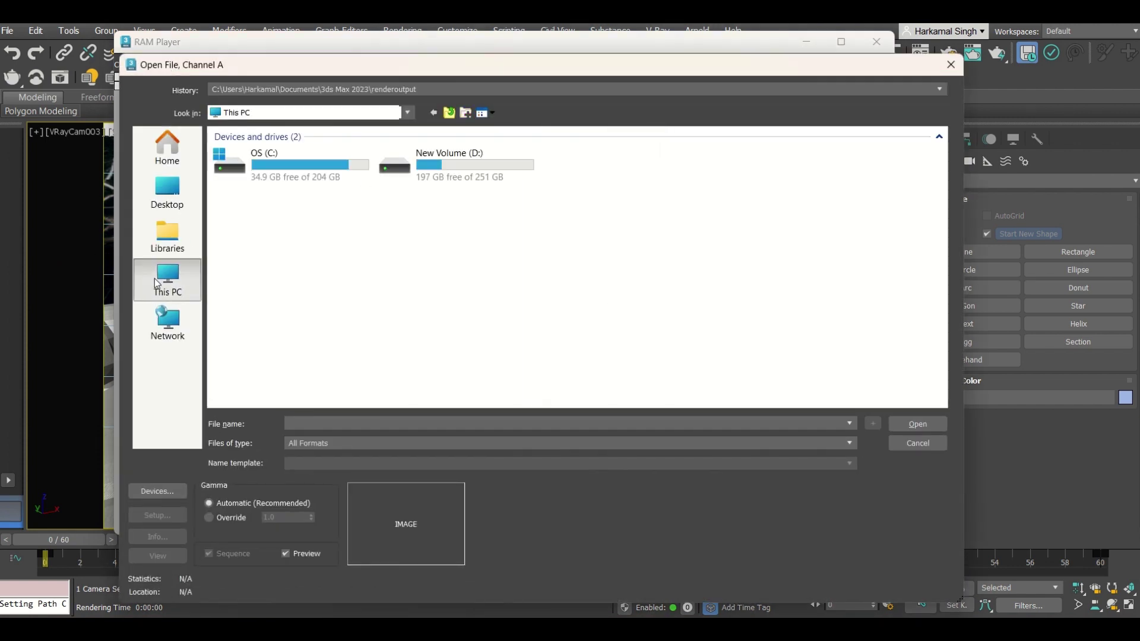
{"action": "double_click", "coordinate": [420, 167]}
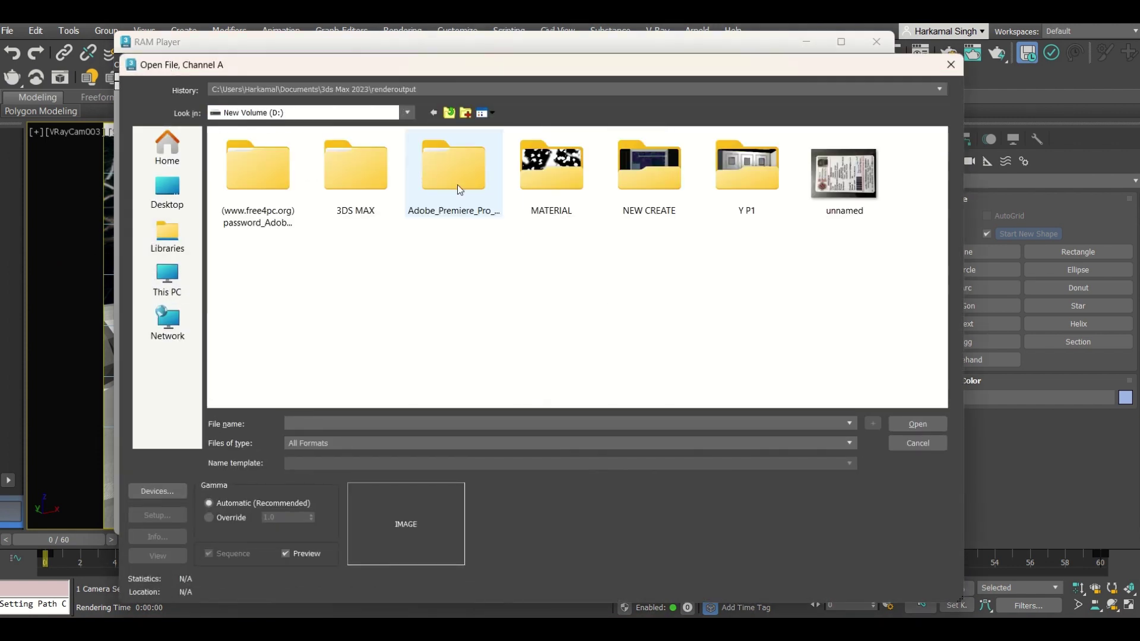
{"action": "double_click", "coordinate": [342, 188]}
{"action": "left_click", "coordinate": [245, 155]}
{"action": "double_click", "coordinate": [243, 153]}
{"action": "double_click", "coordinate": [242, 155]}
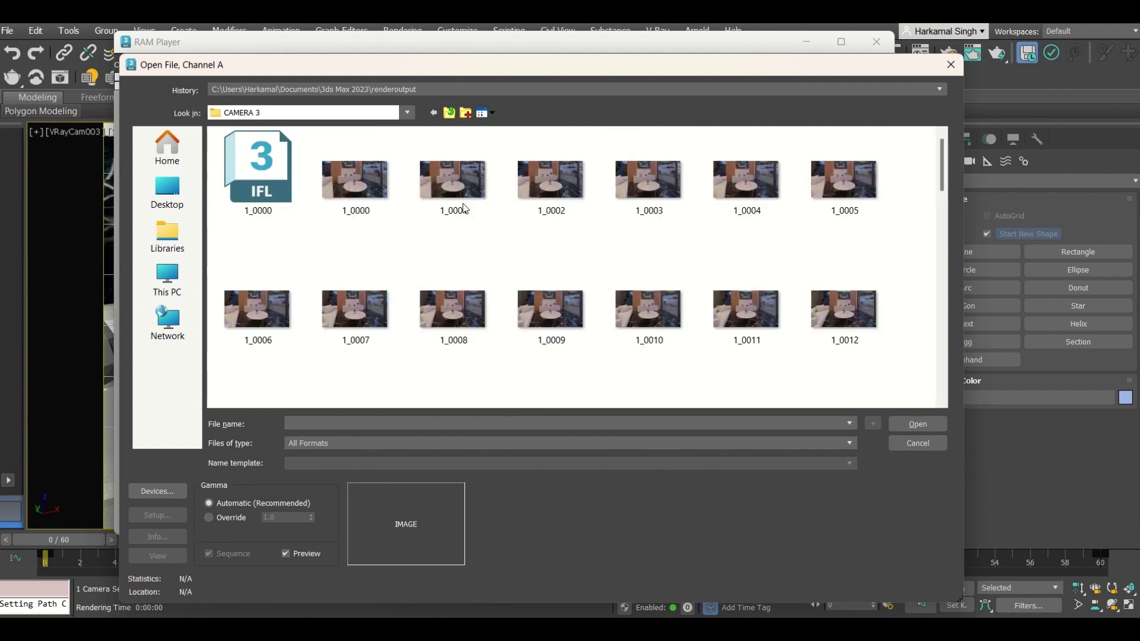
Load 1_0000 as an image sequence and accept the 1280x720, 72-frame list settings.
{"action": "scroll", "coordinate": [659, 172], "scroll_direction": "down", "scroll_amount": 10}
{"action": "scroll", "coordinate": [637, 208], "scroll_direction": "up", "scroll_amount": 10}
{"action": "left_click", "coordinate": [377, 159]}
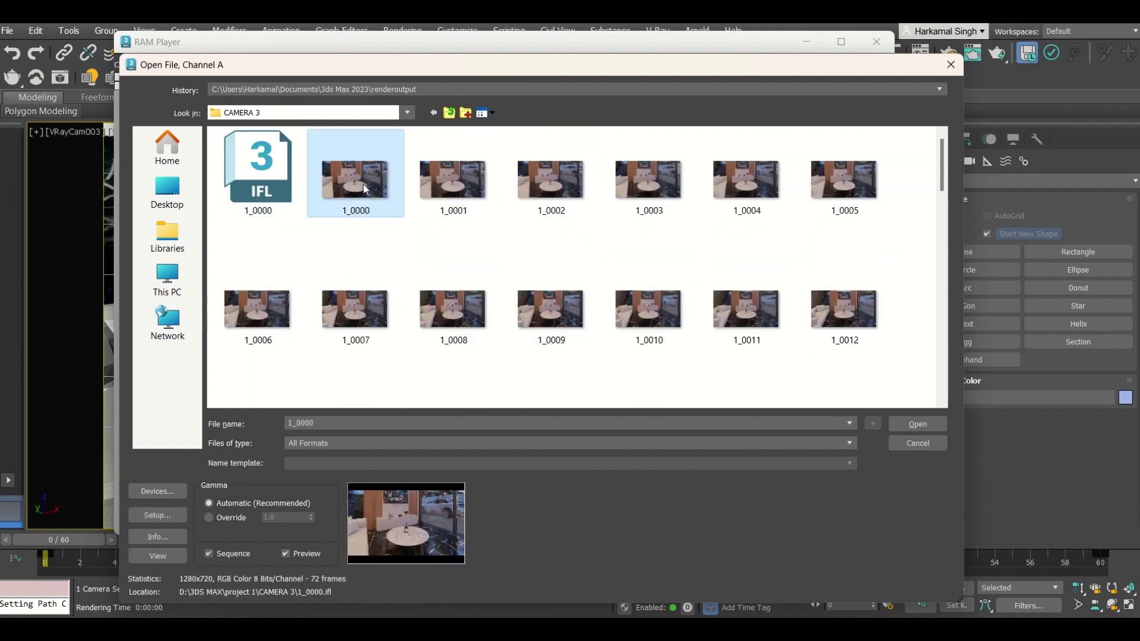
{"action": "left_click", "coordinate": [906, 426]}
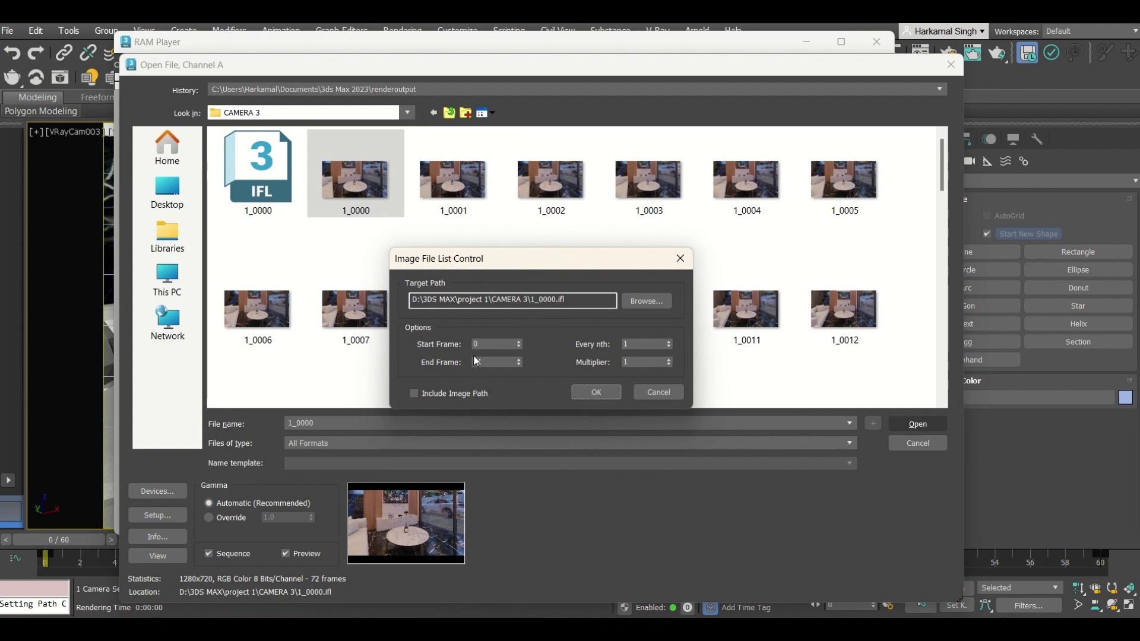
{"action": "left_click", "coordinate": [596, 395]}
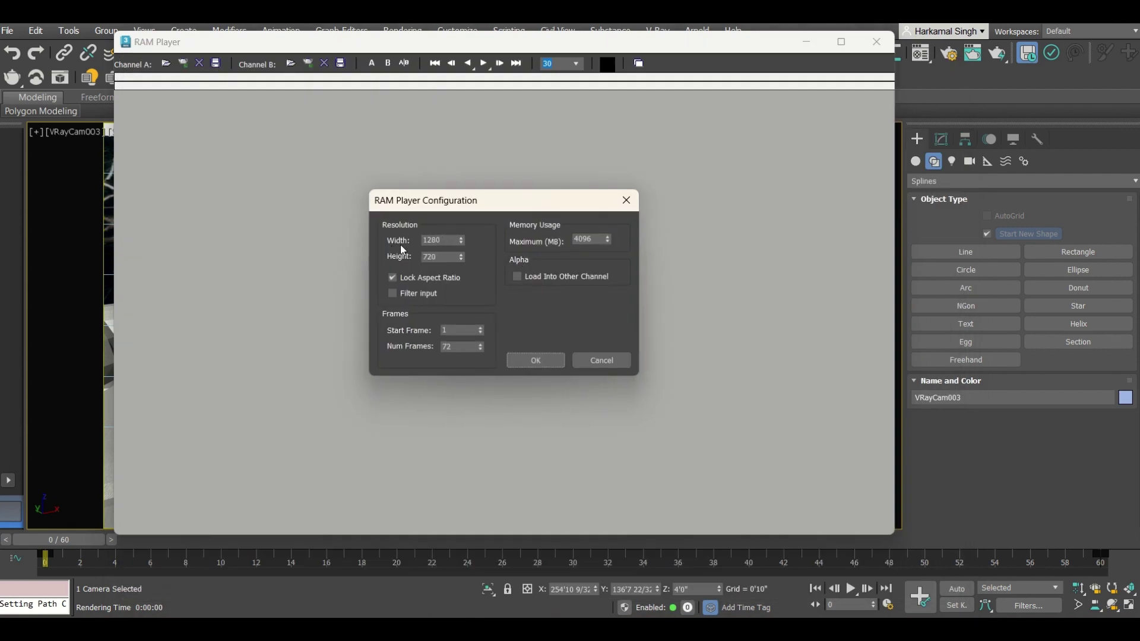
Load the 72 frames at 1280×720 into RAM Player and play them at 30 fps.
{"action": "left_click", "coordinate": [525, 357]}
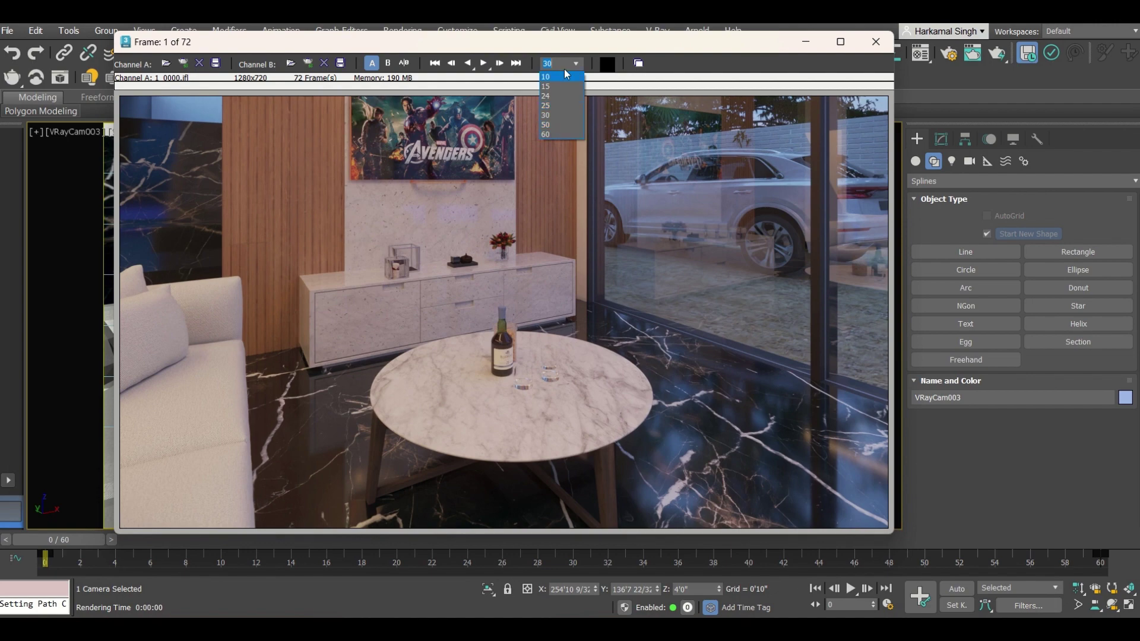
{"action": "left_click", "coordinate": [558, 117]}
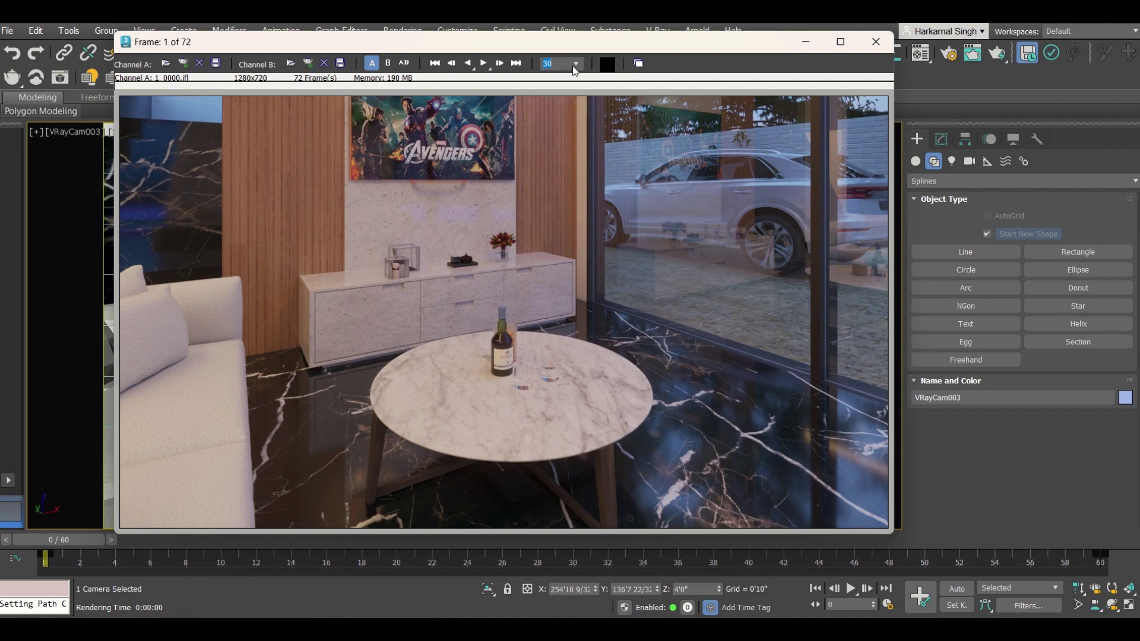
{"action": "left_click", "coordinate": [483, 65]}
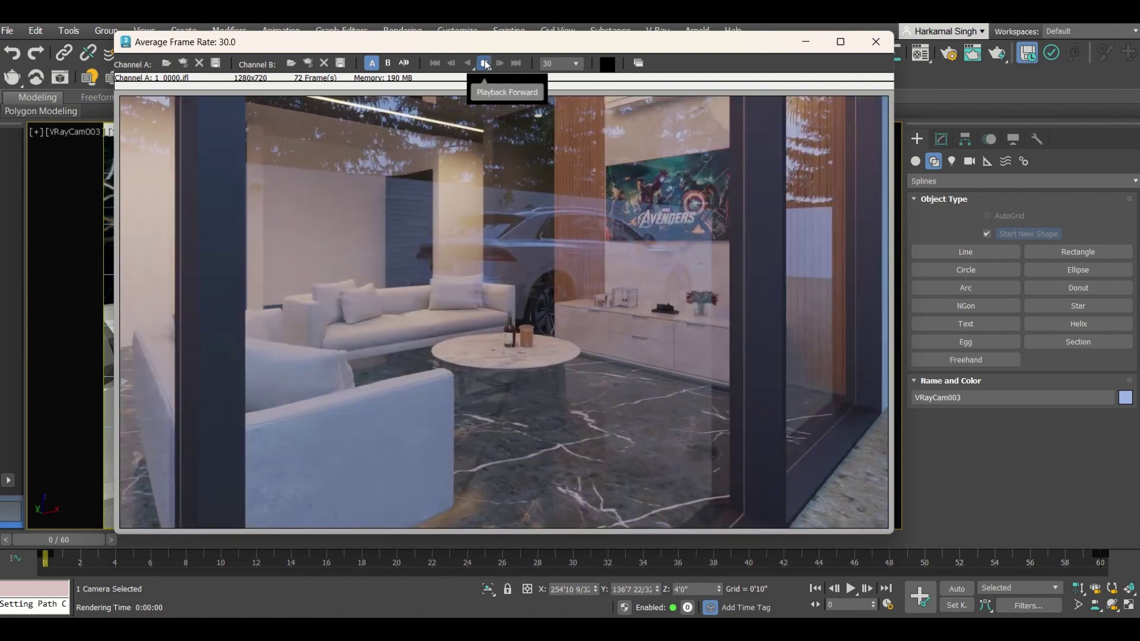
{"action": "left_click", "coordinate": [484, 63]}
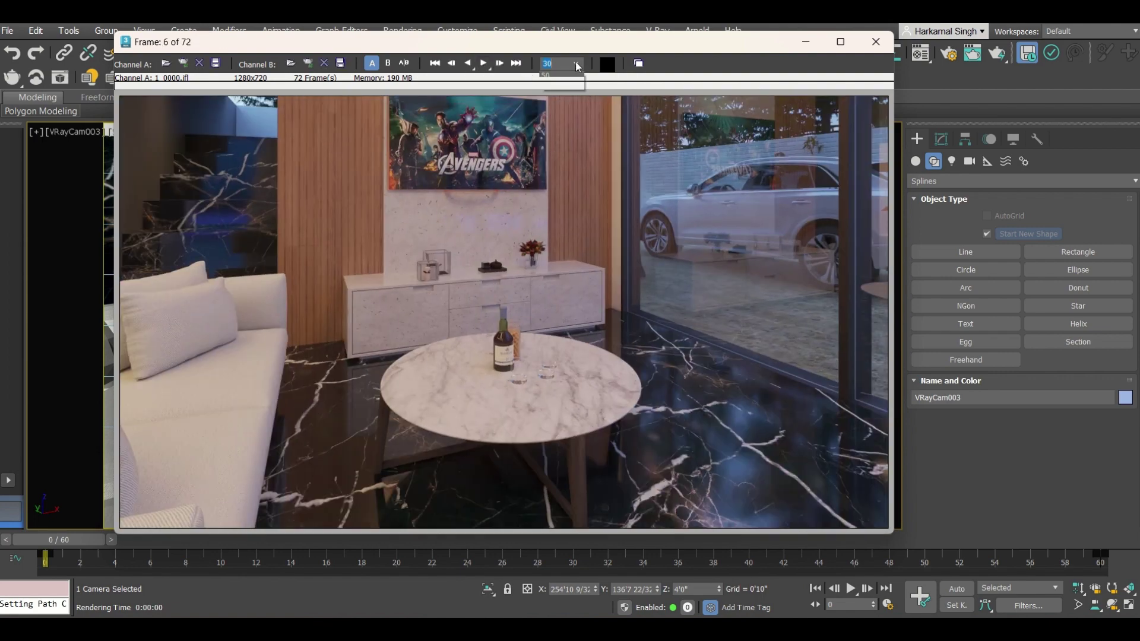
Preview playback at 15 fps, then 60 fps, then back at 30 fps, stopping on frame 35.
{"action": "left_click", "coordinate": [545, 92]}
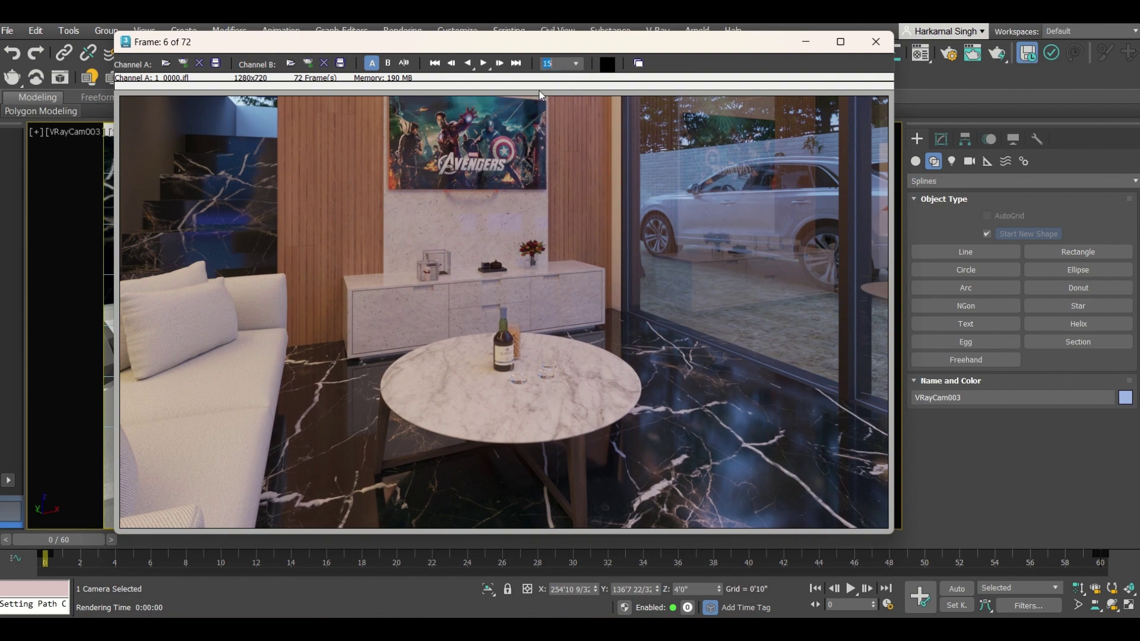
{"action": "left_click", "coordinate": [482, 63]}
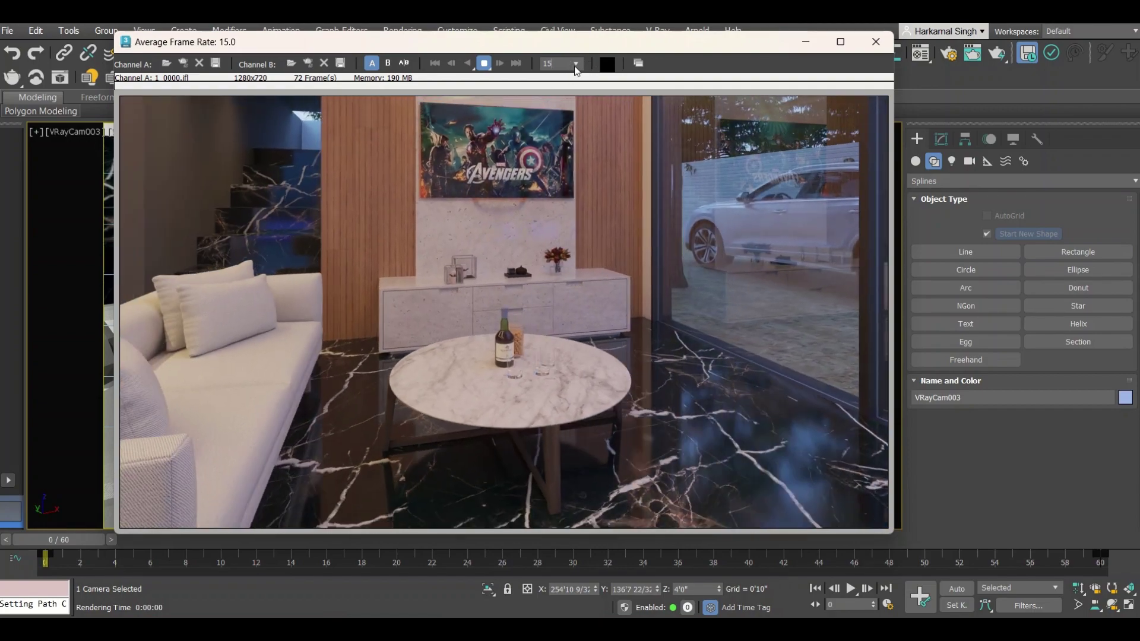
{"action": "left_click", "coordinate": [567, 63]}
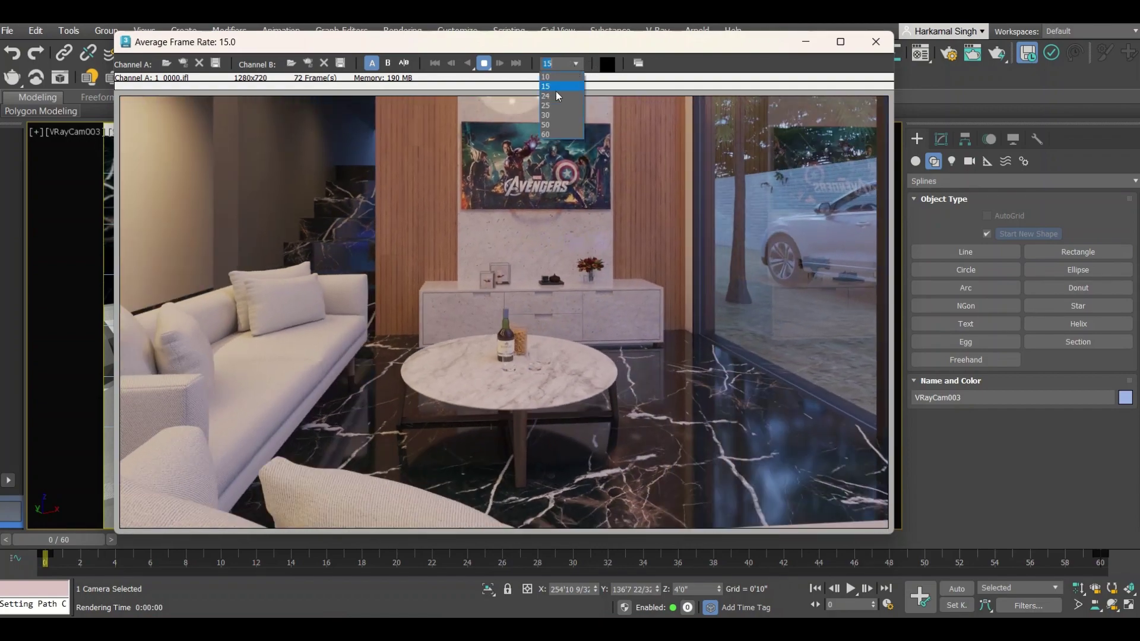
{"action": "left_click", "coordinate": [547, 134]}
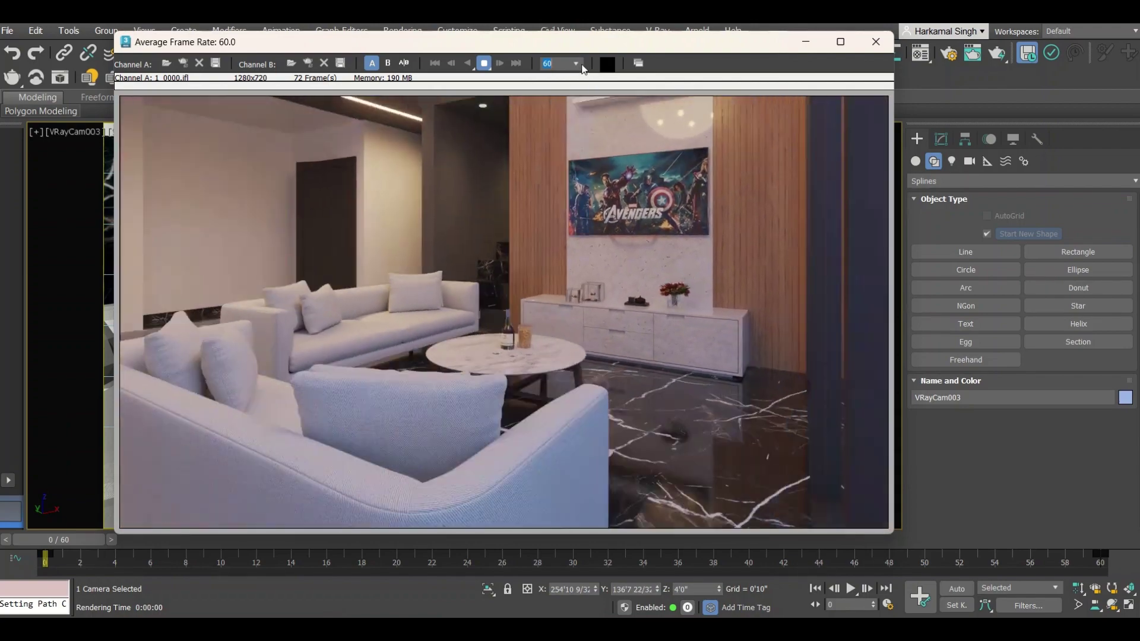
{"action": "left_click", "coordinate": [580, 65]}
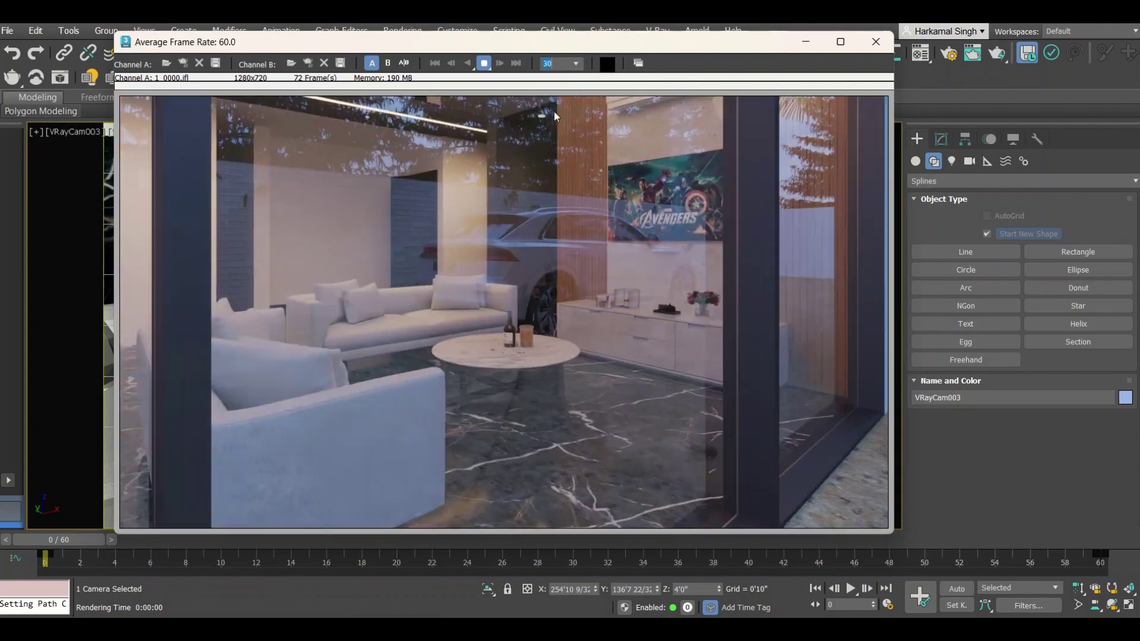
{"action": "left_click", "coordinate": [554, 112]}
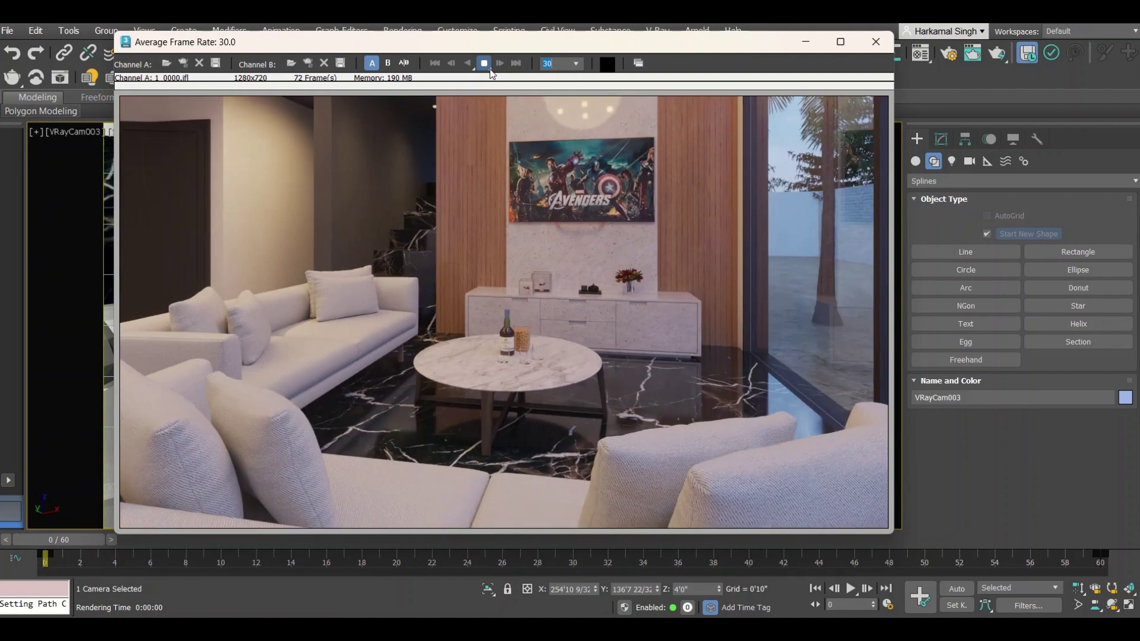
{"action": "left_click", "coordinate": [484, 64]}
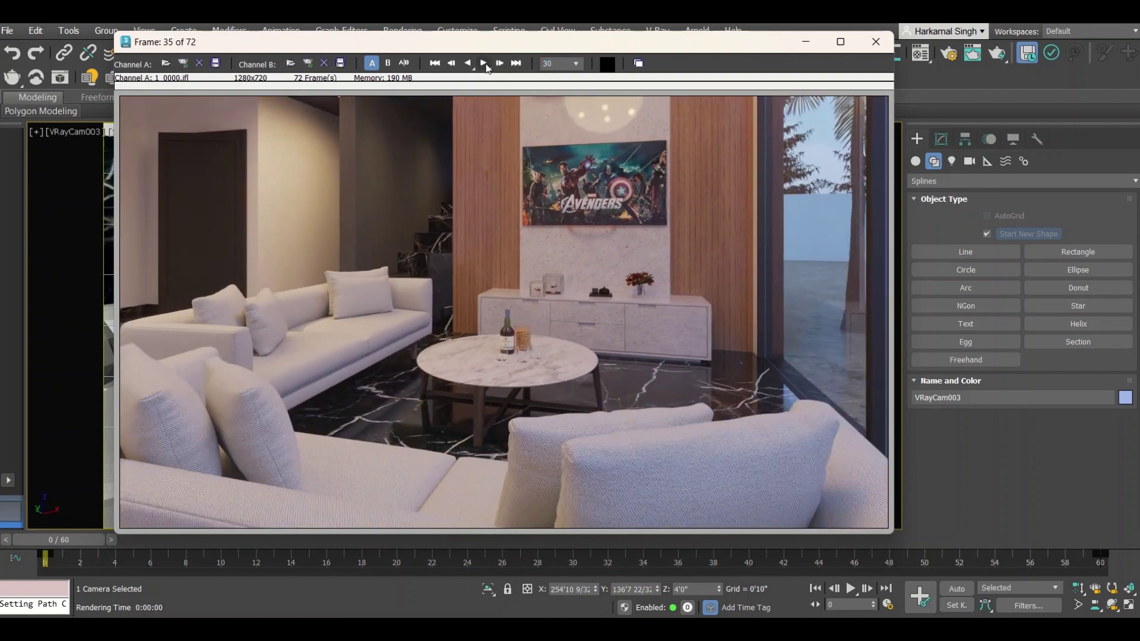
Save Channel A as an AVI file named Final Render Animation-1.
{"action": "left_click", "coordinate": [217, 63]}
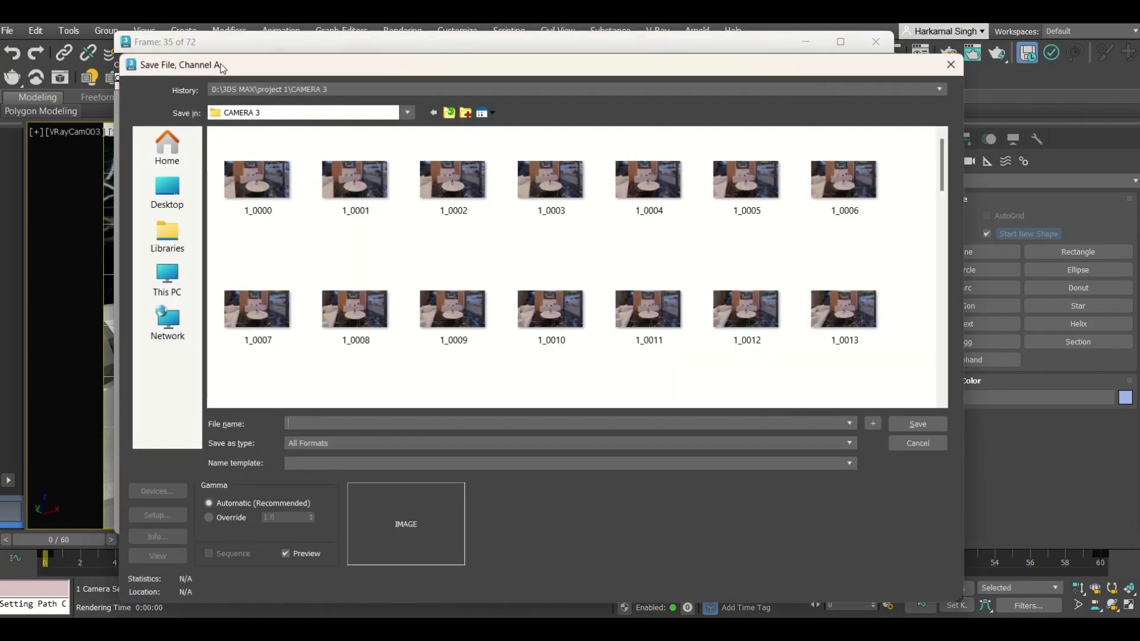
{"action": "left_click", "coordinate": [285, 421]}
{"action": "type", "text": "Final Render Animation-1"}
{"action": "left_click", "coordinate": [319, 442]}
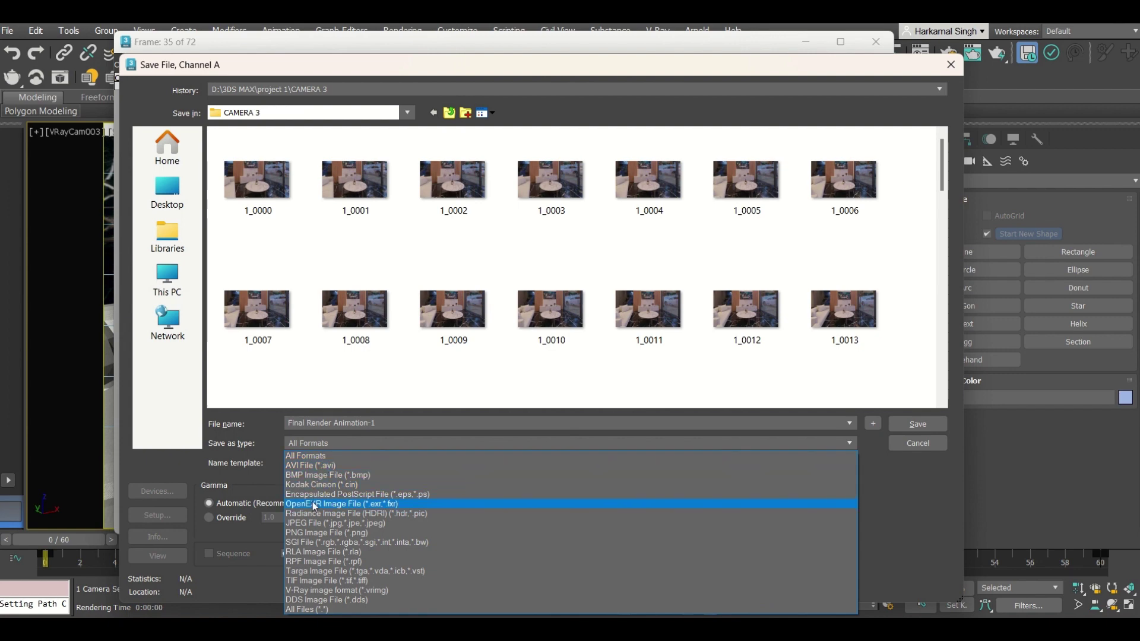
{"action": "left_click", "coordinate": [310, 466]}
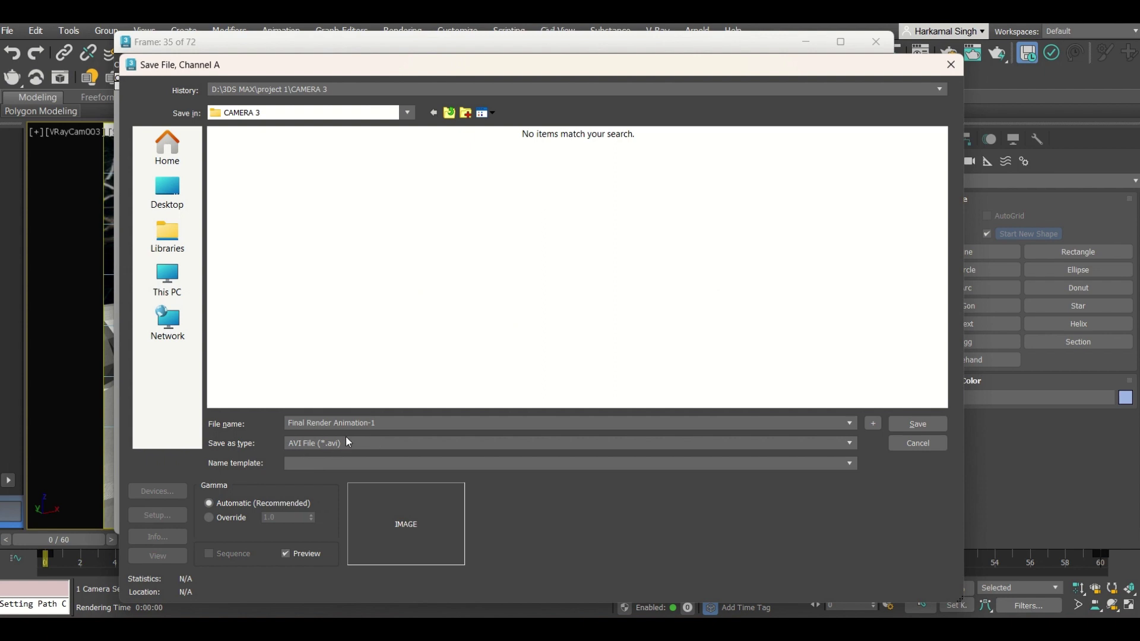
Use the MJPEG compressor at quality 100 and write the AVI video.
{"action": "left_click", "coordinate": [914, 425]}
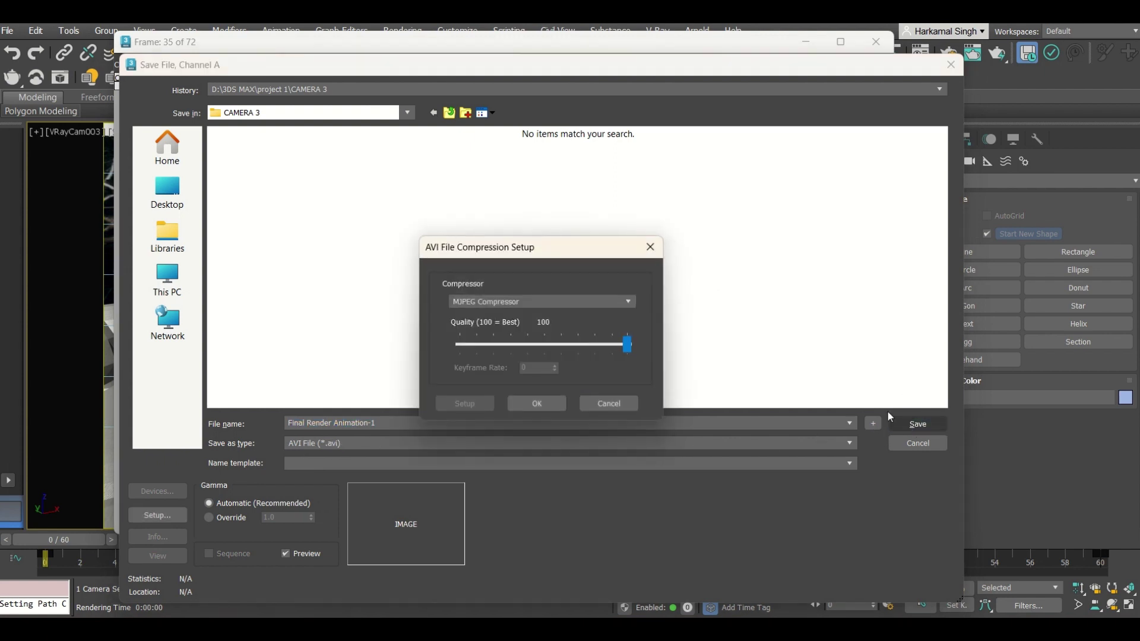
{"action": "left_click", "coordinate": [490, 302]}
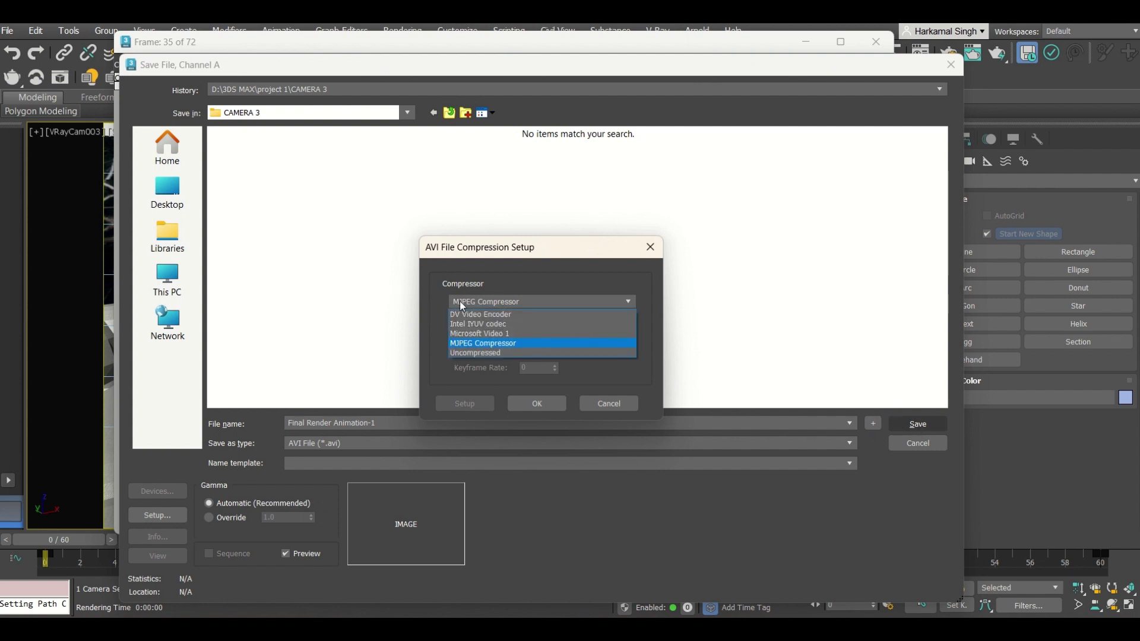
{"action": "left_click", "coordinate": [483, 344]}
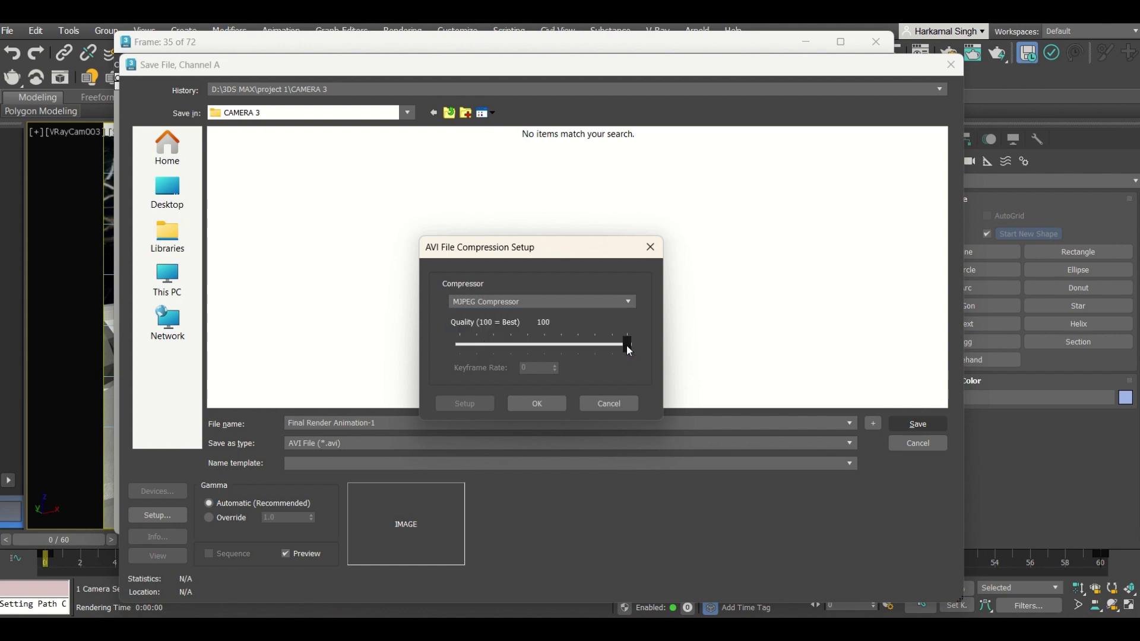
{"action": "left_click_drag", "start_coordinate": [624, 346], "coordinate": [572, 350]}
{"action": "left_click", "coordinate": [536, 404]}
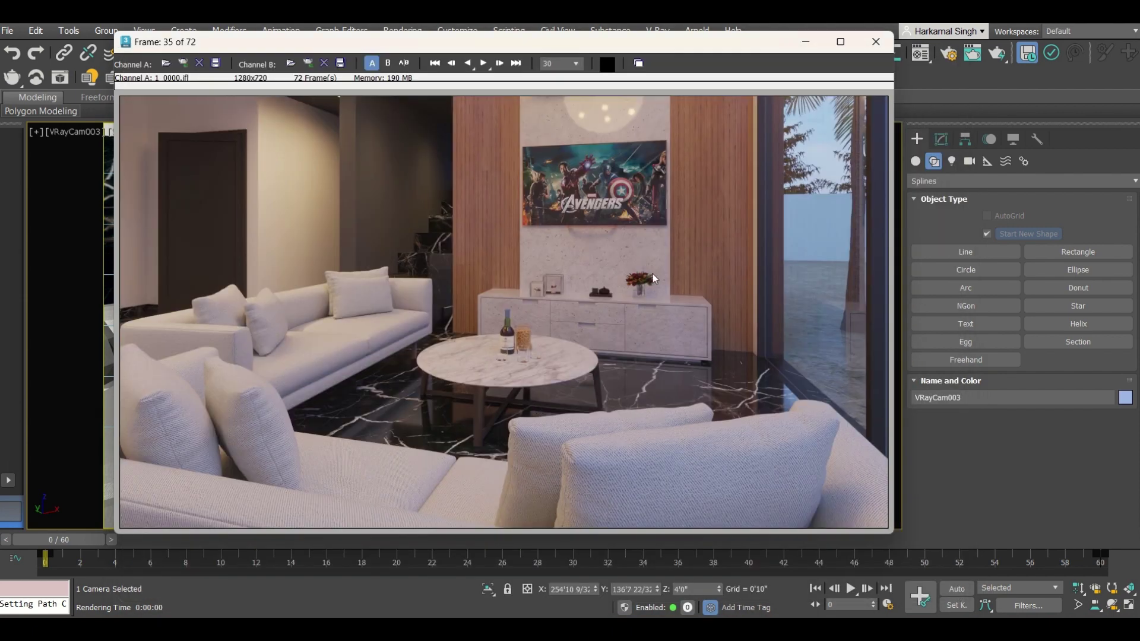